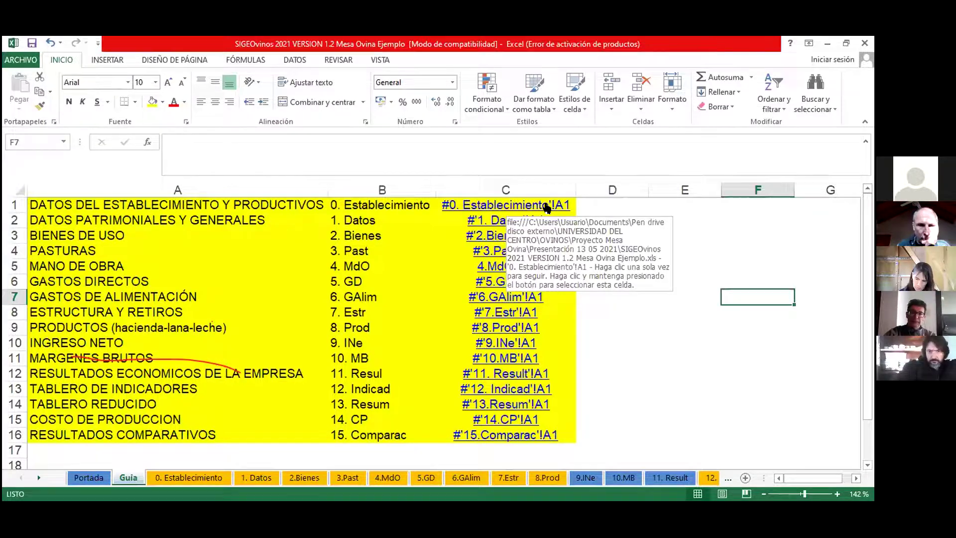
Preview the 0. Establecimiento, 1. Datos and 2.Bienes sheets from the Guia index, ending back on the index.
{"action": "left_click", "coordinate": [546, 205]}
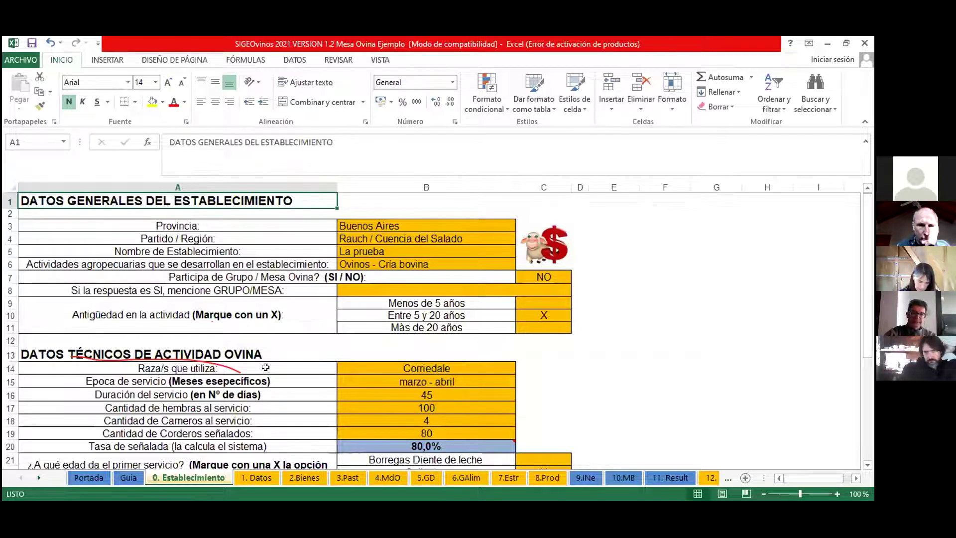
{"action": "left_click", "coordinate": [264, 478]}
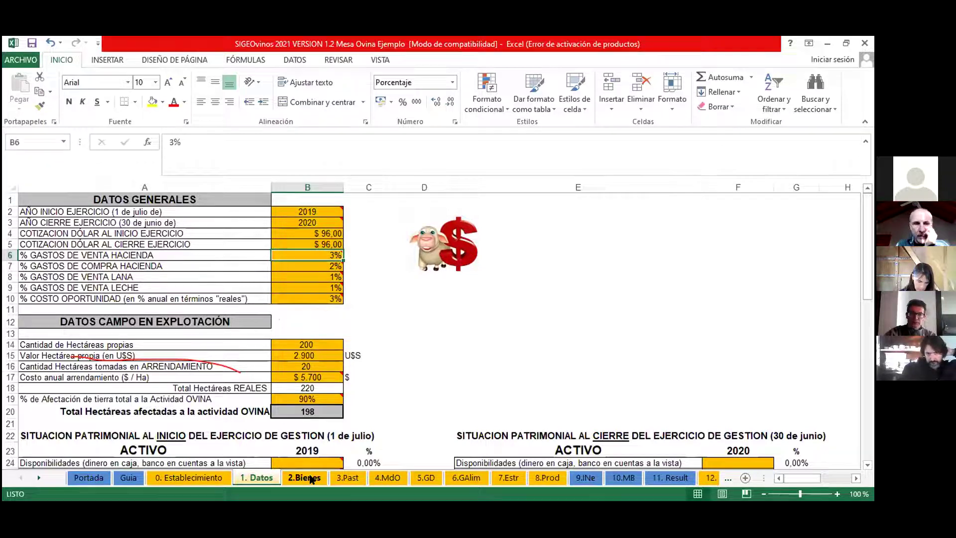
{"action": "left_click", "coordinate": [310, 478]}
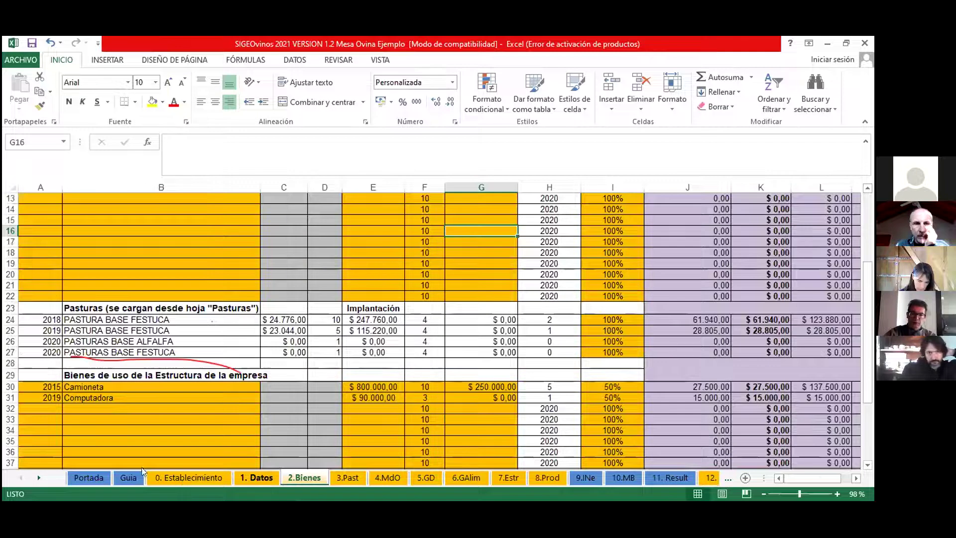
{"action": "left_click", "coordinate": [145, 475]}
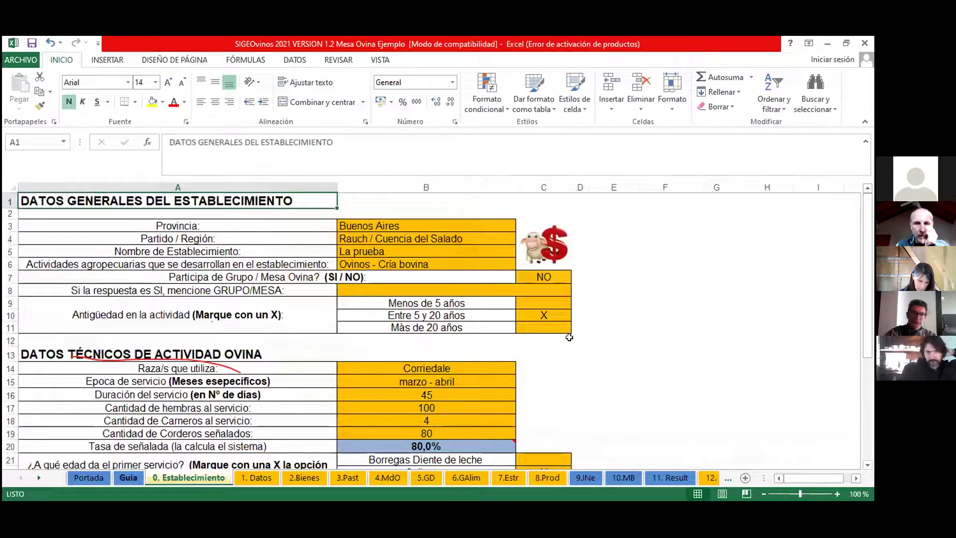
{"action": "key", "text": "ctrl+Page_Up"}
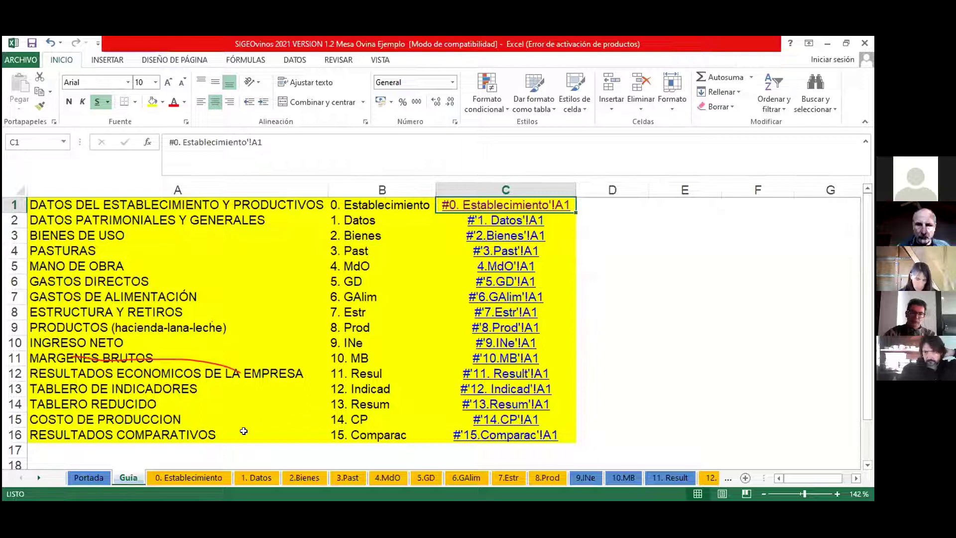
Open 0. Establecimiento from the Guia index and review its general and technical sheep data down to the other-comments box.
{"action": "left_click", "coordinate": [510, 199]}
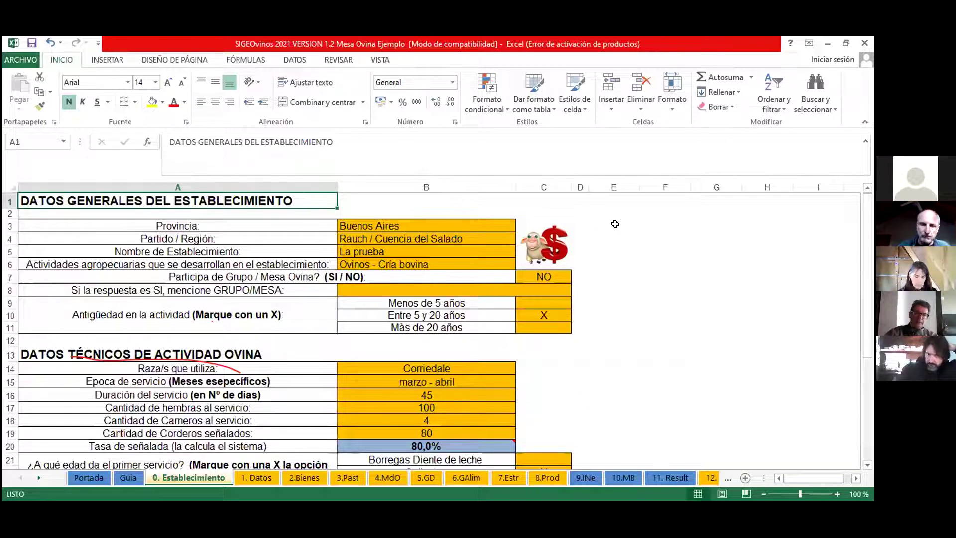
{"action": "scroll", "coordinate": [631, 307], "scroll_direction": "down", "scroll_amount": 1}
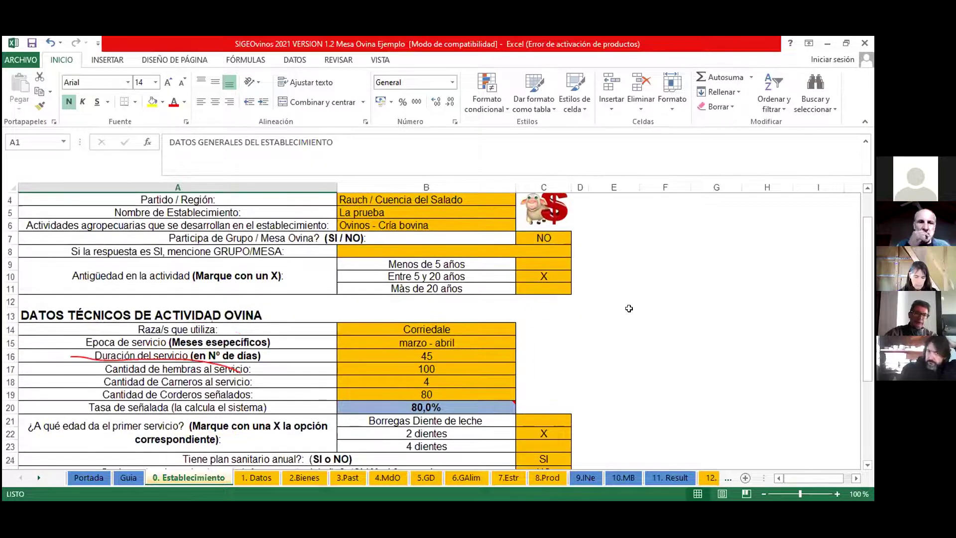
{"action": "scroll", "coordinate": [632, 307], "scroll_direction": "down", "scroll_amount": 1}
{"action": "scroll", "coordinate": [625, 311], "scroll_direction": "down", "scroll_amount": 1}
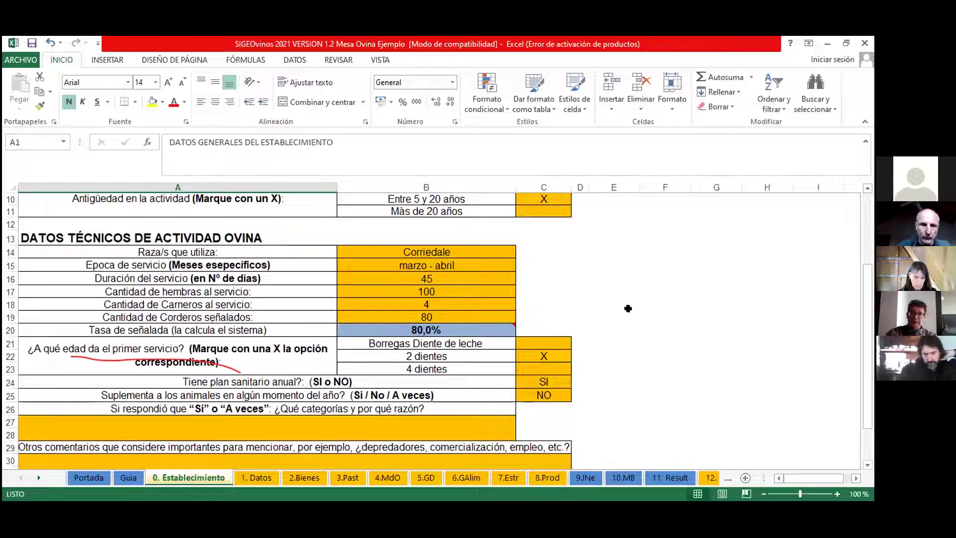
{"action": "mouse_move", "coordinate": [499, 328]}
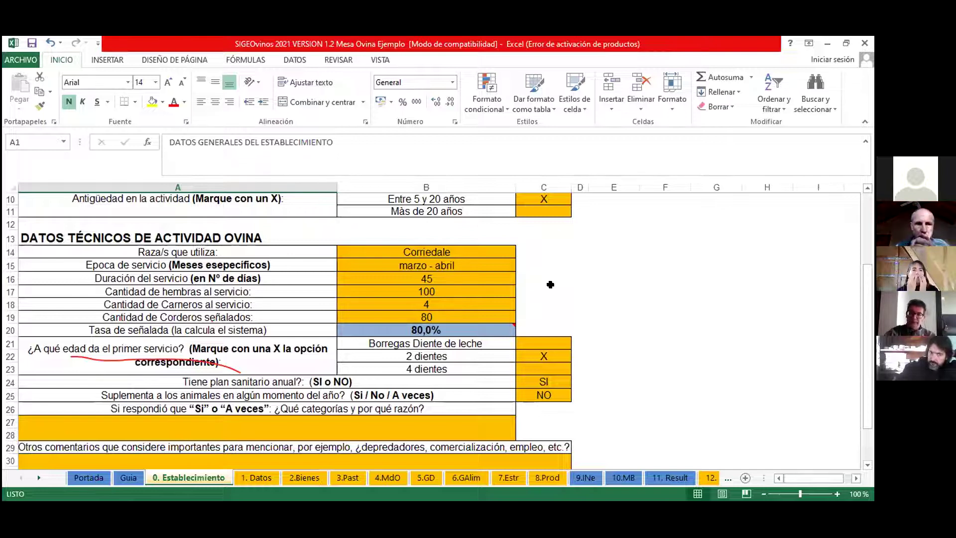
{"action": "scroll", "coordinate": [550, 284], "scroll_direction": "down", "scroll_amount": 1}
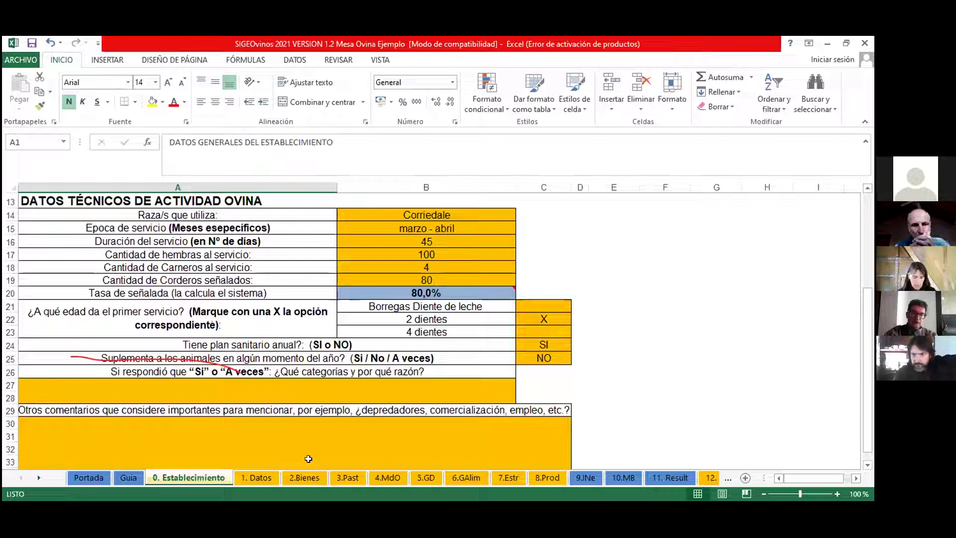
{"action": "scroll", "coordinate": [324, 443], "scroll_direction": "down", "scroll_amount": 1}
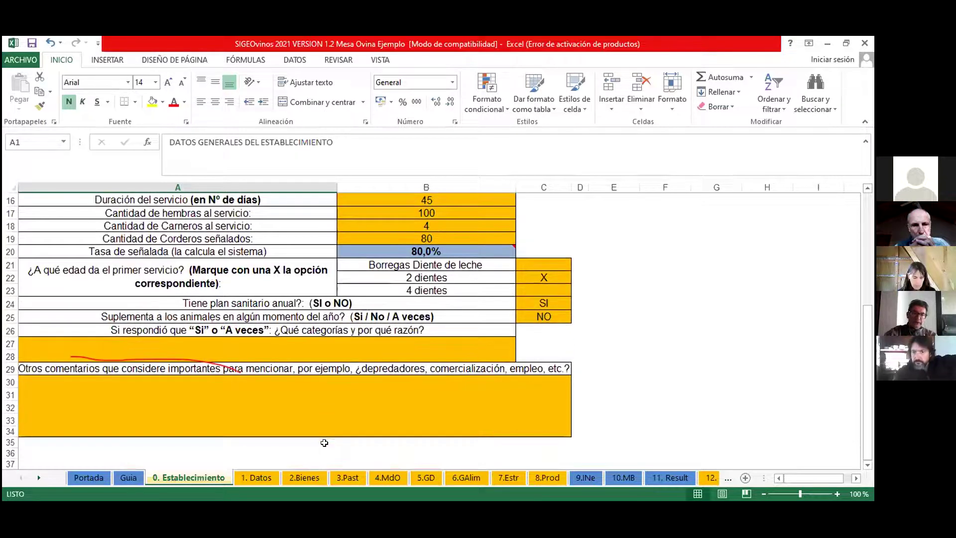
{"action": "left_click", "coordinate": [358, 391]}
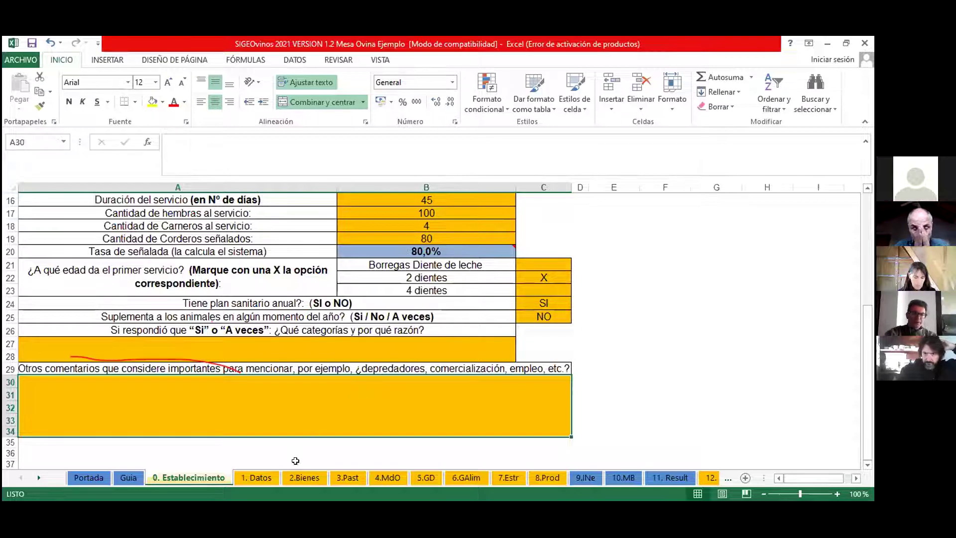
Open the 1. Datos sheet and review the general data and the DATOS CAMPO EN EXPLOTACIÓN block, including the own-hectare value.
{"action": "left_click", "coordinate": [264, 478]}
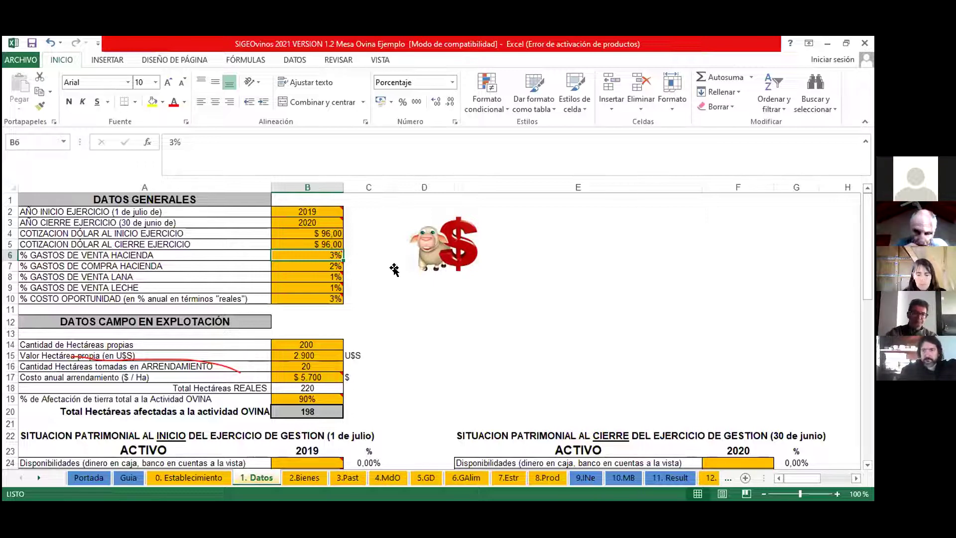
{"action": "scroll", "coordinate": [415, 304], "scroll_direction": "down", "scroll_amount": 1}
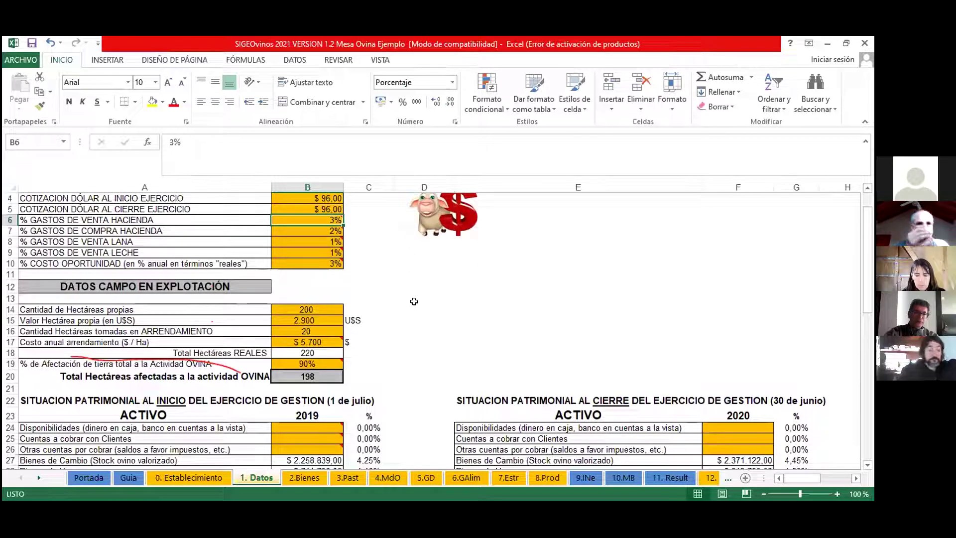
{"action": "scroll", "coordinate": [411, 301], "scroll_direction": "down", "scroll_amount": 1}
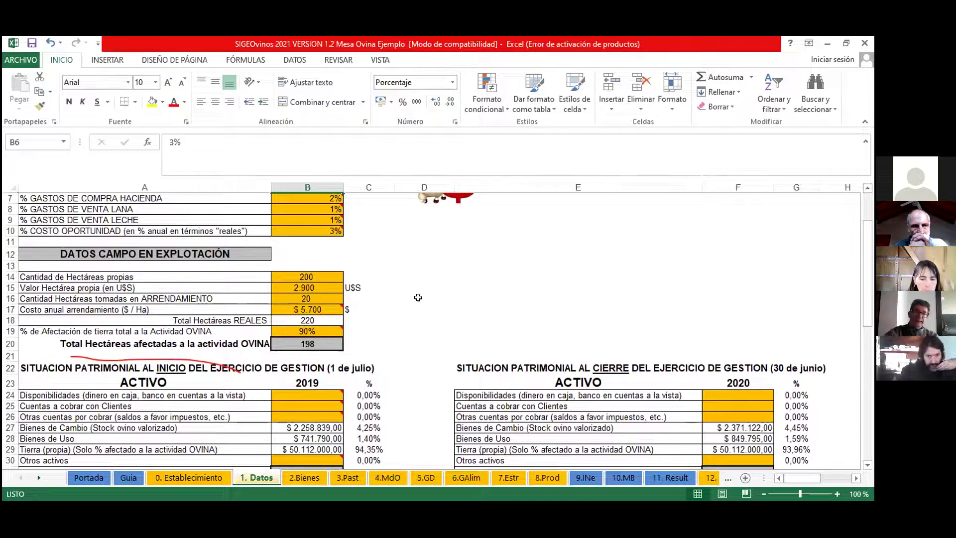
{"action": "left_click", "coordinate": [336, 286]}
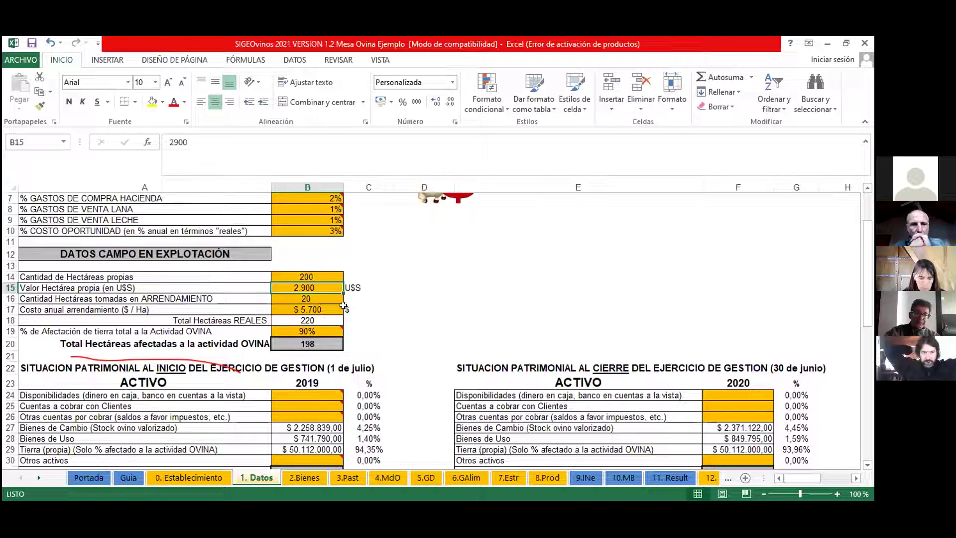
{"action": "mouse_move", "coordinate": [337, 305]}
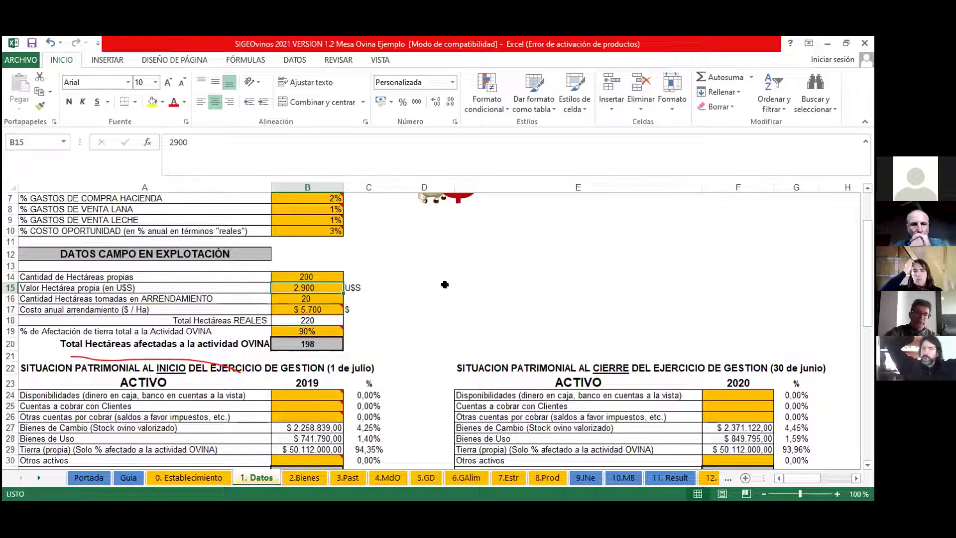
{"action": "left_click", "coordinate": [457, 299]}
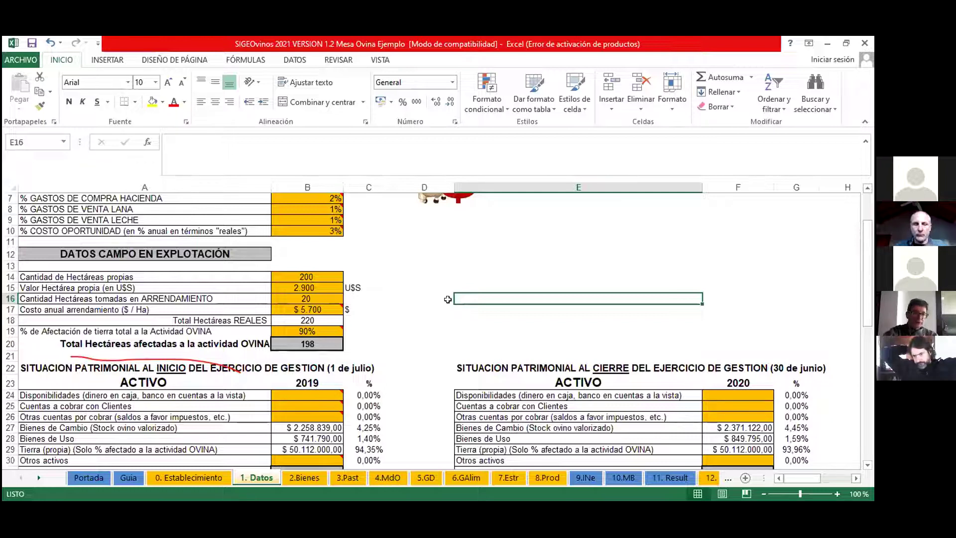
{"action": "mouse_move", "coordinate": [327, 330]}
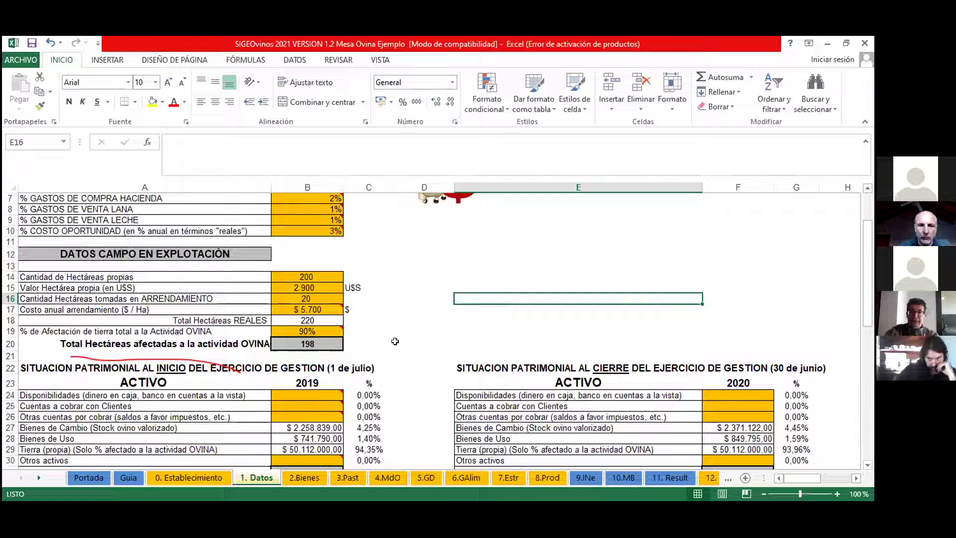
Examine the opening balance in 1. Datos, covering the ACTIVO items and the PASIVO section for 1 July.
{"action": "scroll", "coordinate": [394, 341], "scroll_direction": "down", "scroll_amount": 1}
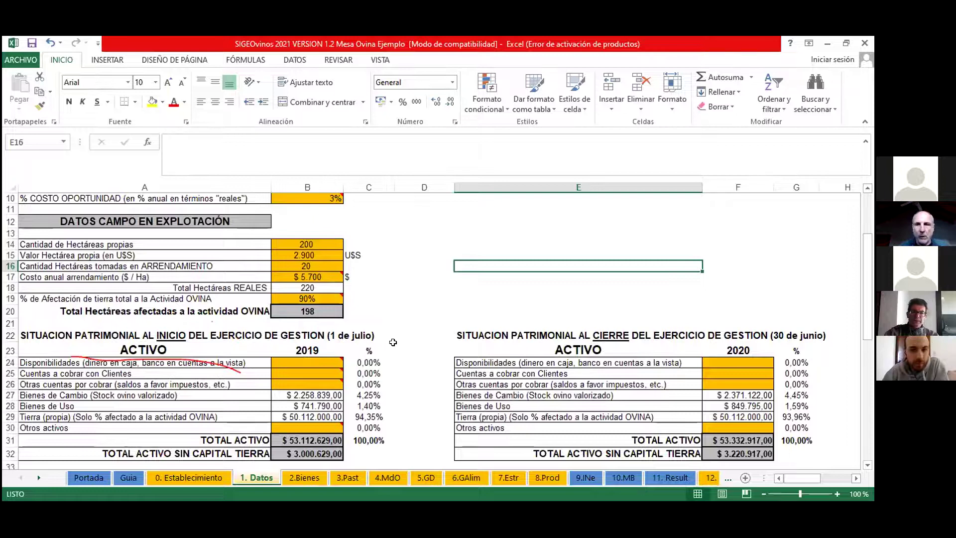
{"action": "scroll", "coordinate": [393, 342], "scroll_direction": "down", "scroll_amount": 1}
{"action": "scroll", "coordinate": [393, 344], "scroll_direction": "up", "scroll_amount": 1}
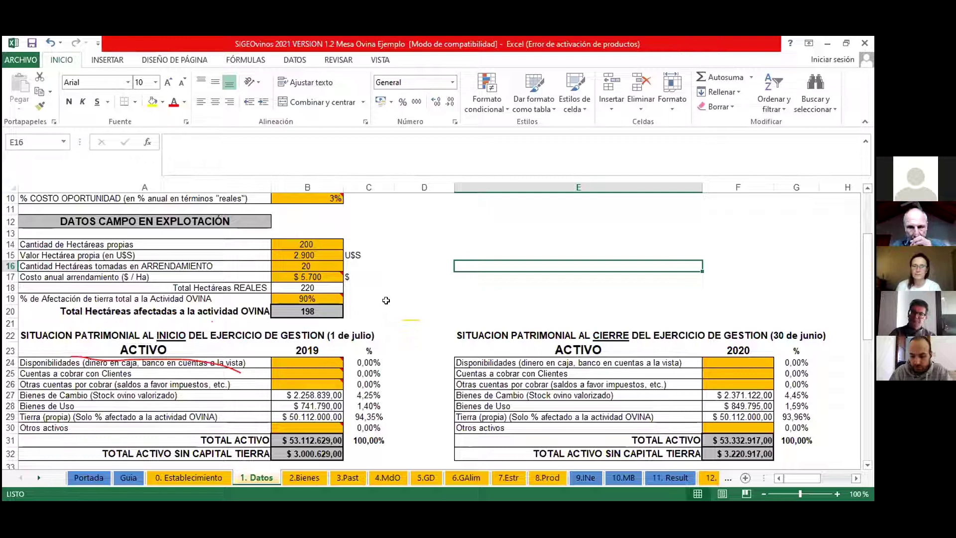
{"action": "scroll", "coordinate": [398, 290], "scroll_direction": "down", "scroll_amount": 1}
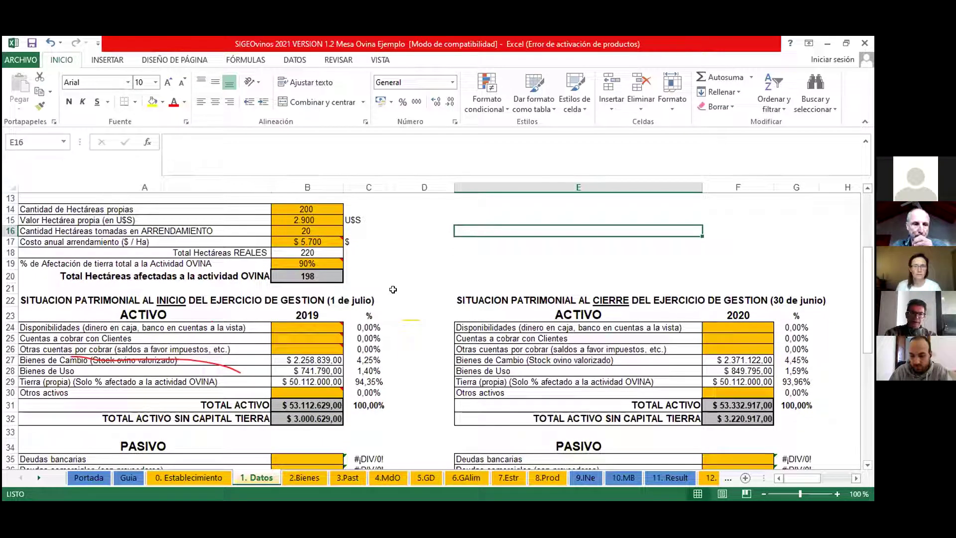
{"action": "scroll", "coordinate": [392, 289], "scroll_direction": "down", "scroll_amount": 1}
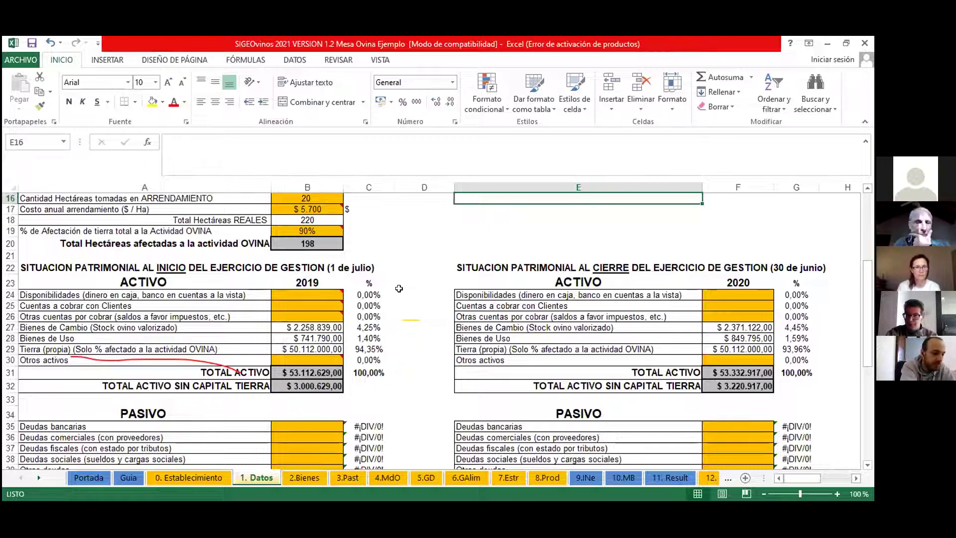
{"action": "scroll", "coordinate": [399, 288], "scroll_direction": "down", "scroll_amount": 1}
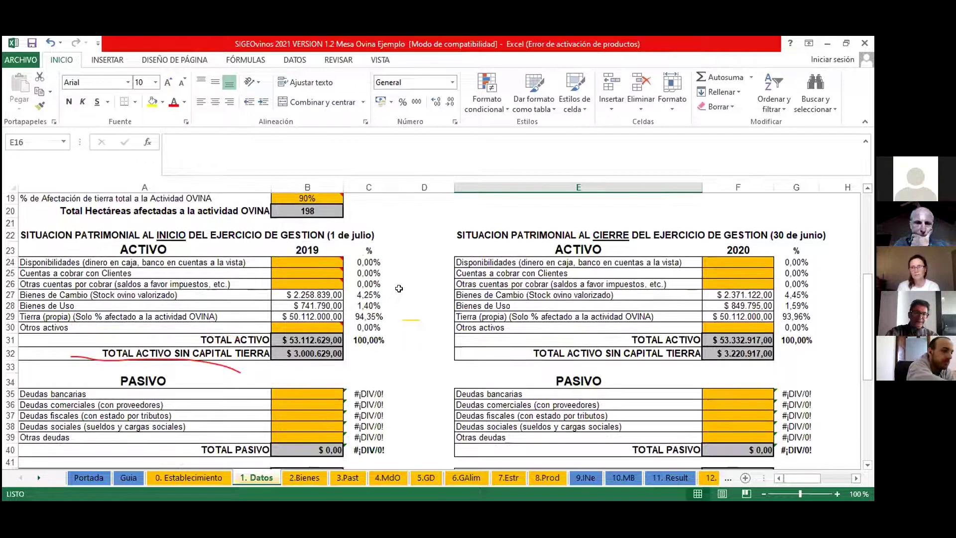
{"action": "mouse_move", "coordinate": [326, 256]}
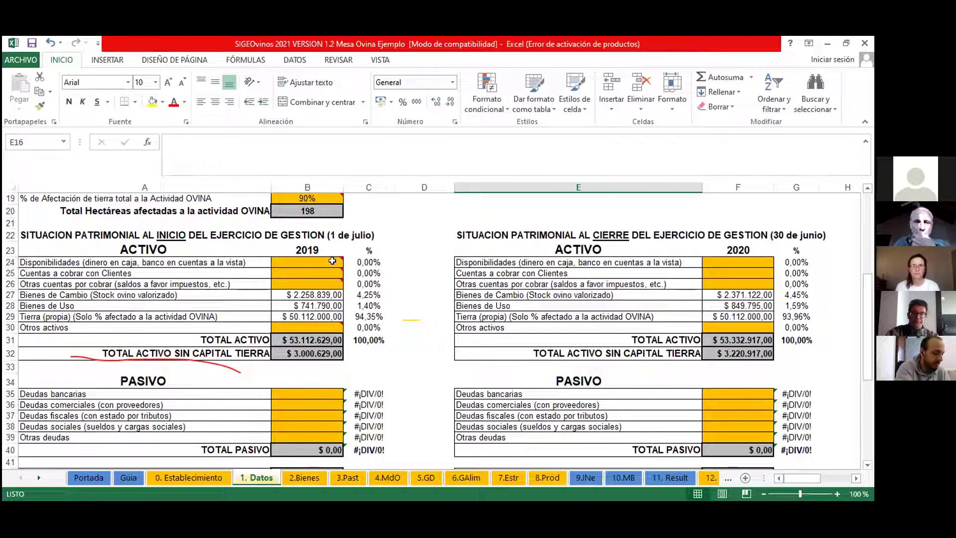
{"action": "mouse_move", "coordinate": [332, 260]}
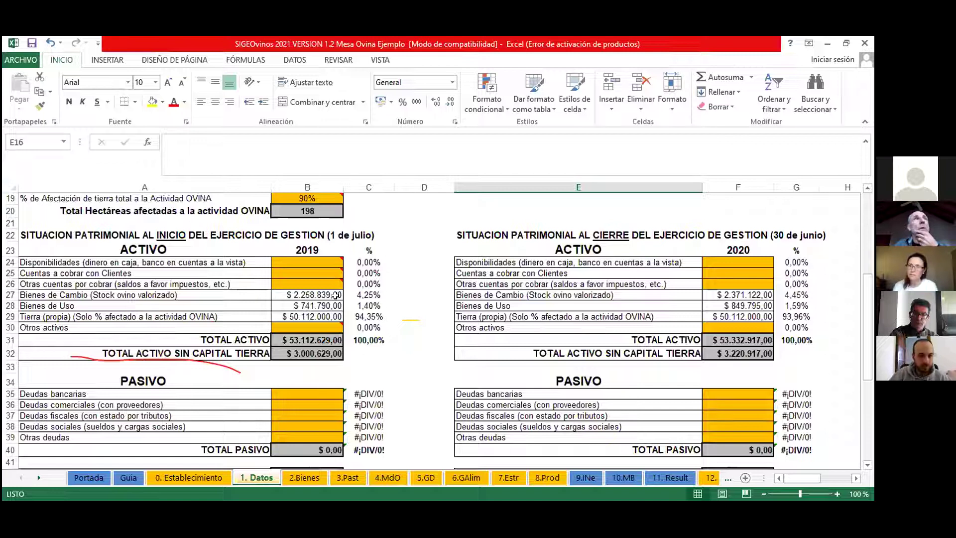
Examine the closing balance for 30 June beside the opening one, then return to the rented-hectares cell B16.
{"action": "key", "text": "Right"}
{"action": "key", "text": "Right"}
{"action": "key", "text": "Right"}
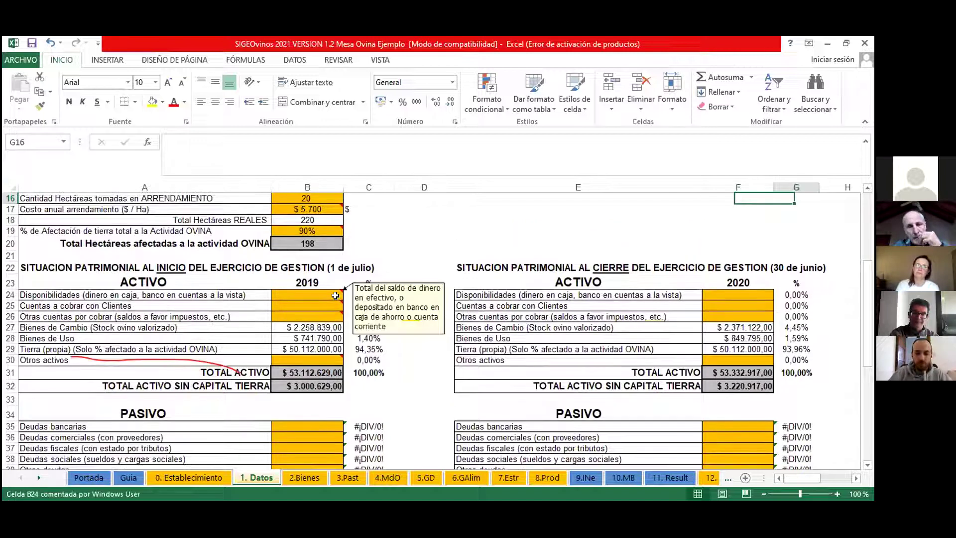
{"action": "scroll", "coordinate": [334, 295], "scroll_direction": "right", "scroll_amount": 1}
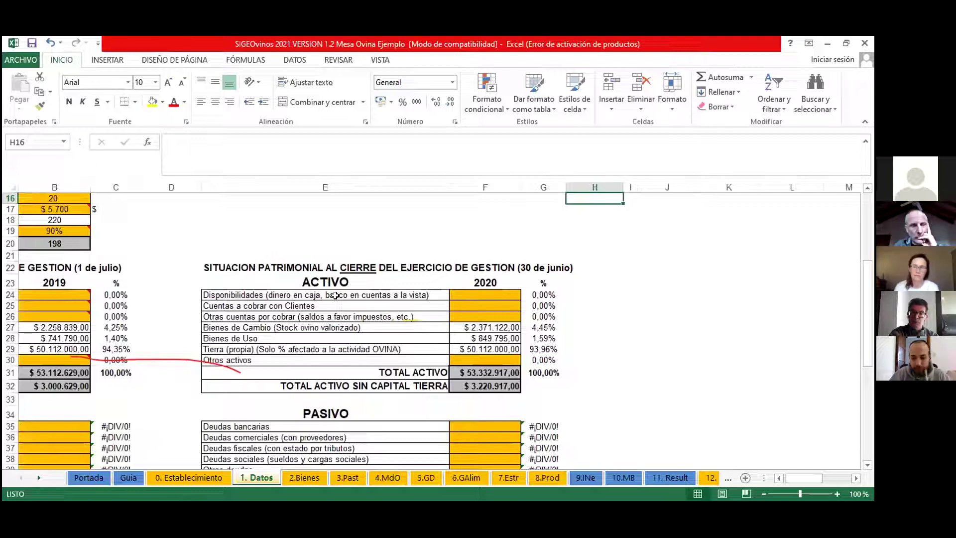
{"action": "key", "text": "Left"}
{"action": "key", "text": "Left"}
{"action": "key", "text": "Left"}
{"action": "key", "text": "Left"}
{"action": "key", "text": "Left"}
{"action": "key", "text": "Left"}
{"action": "key", "text": "Left"}
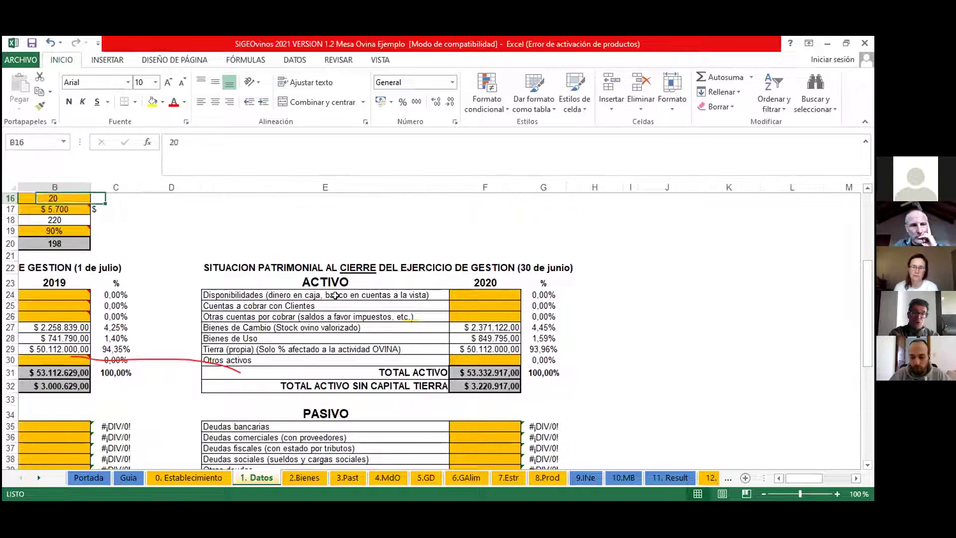
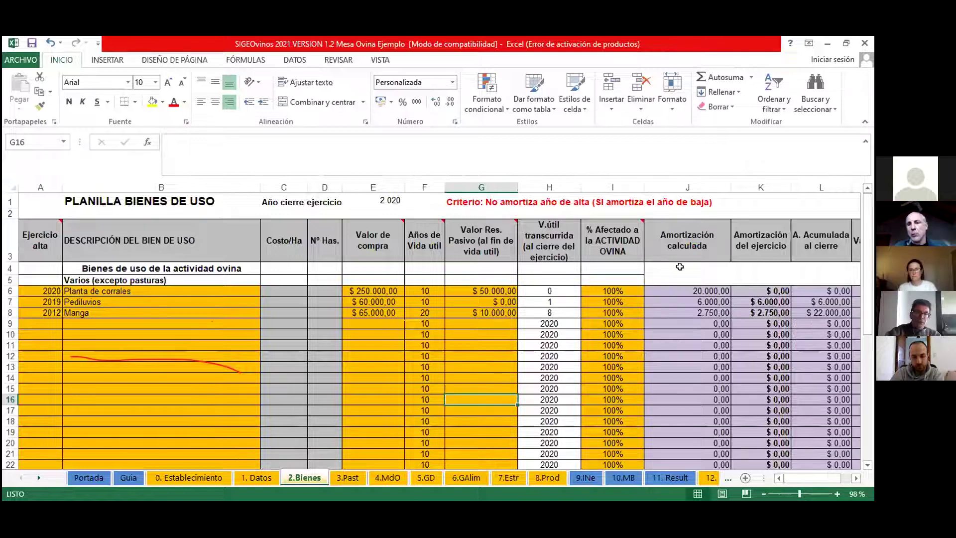
In 2.Bienes, inspect the Pediluvios row from its registration year and useful life through the depreciation formulas to Valor Res.Inicio.
{"action": "left_click", "coordinate": [52, 301]}
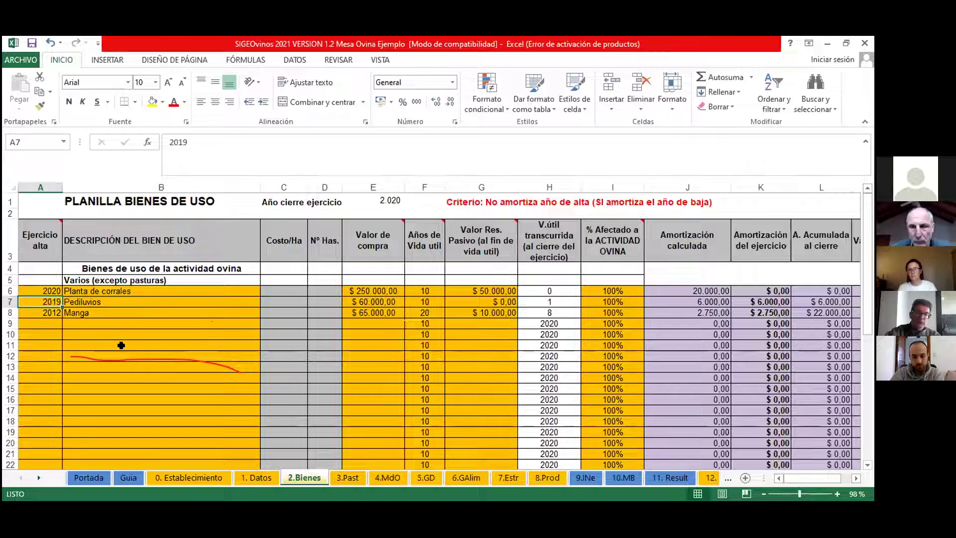
{"action": "left_click", "coordinate": [430, 300]}
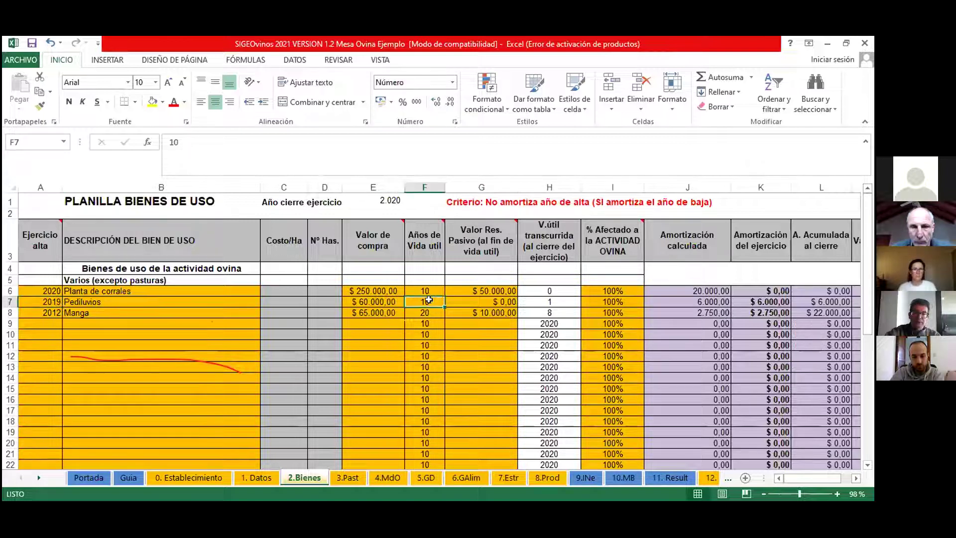
{"action": "left_click", "coordinate": [567, 301]}
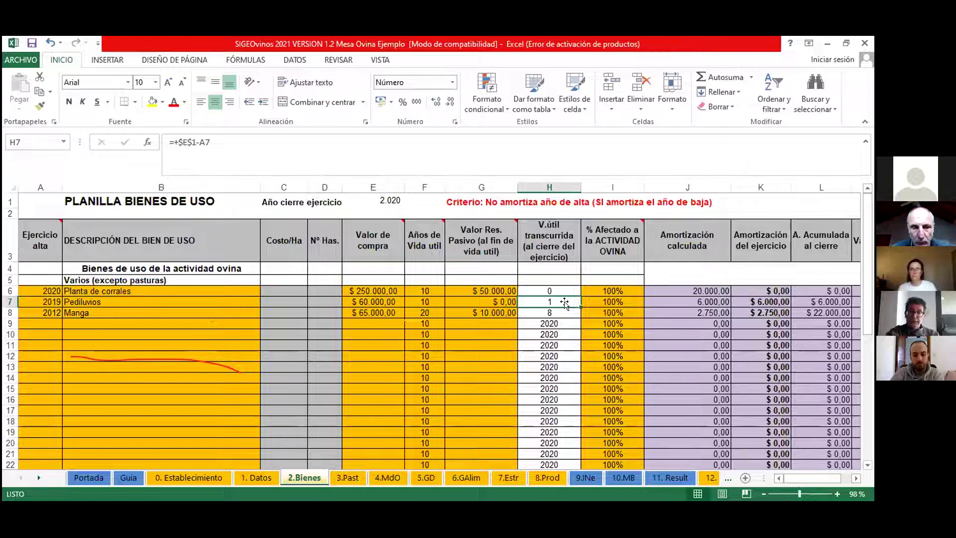
{"action": "key", "text": "Right"}
{"action": "key", "text": "Right"}
{"action": "key", "text": "Right"}
{"action": "key", "text": "Right"}
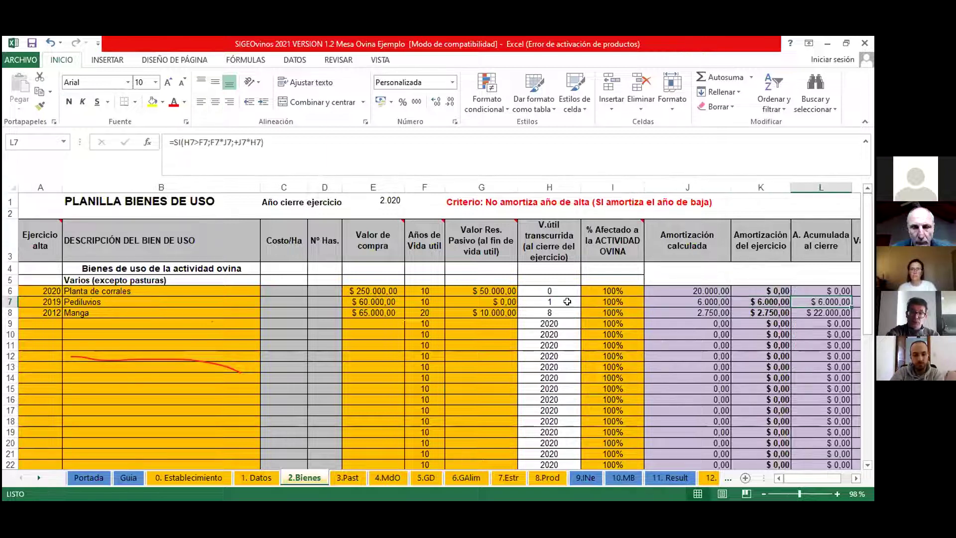
{"action": "key", "text": "Right"}
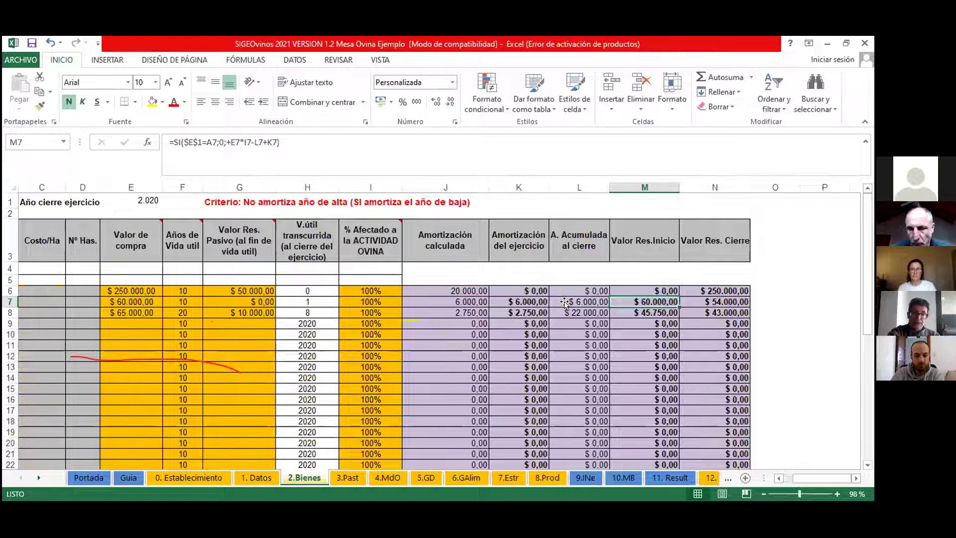
In the Pediluvios row, inspect Amortización del ejercicio, A. Acumulada al cierre and Valor Res. Cierre, then return to the registration year in A7.
{"action": "key", "text": "Left"}
{"action": "key", "text": "Left"}
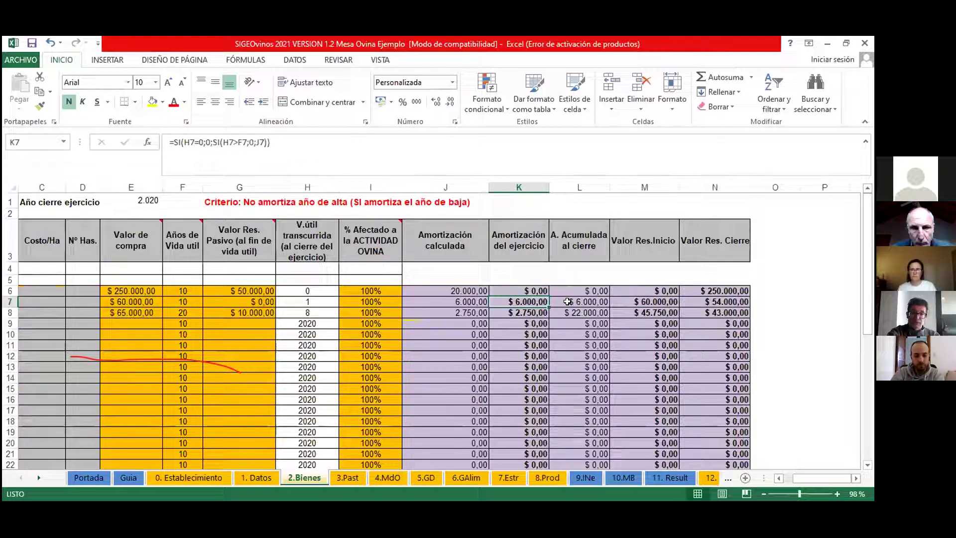
{"action": "key", "text": "Right"}
{"action": "key", "text": "Right"}
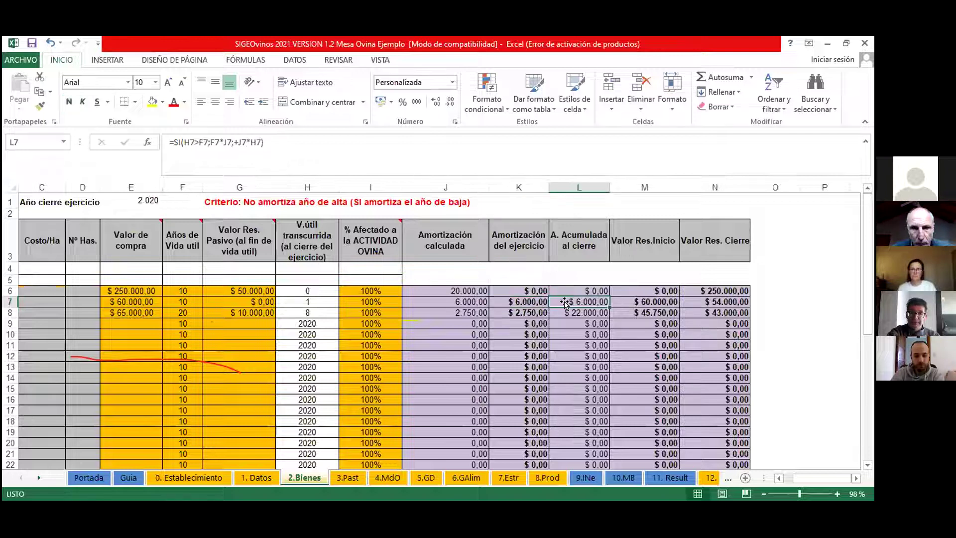
{"action": "key", "text": "Right"}
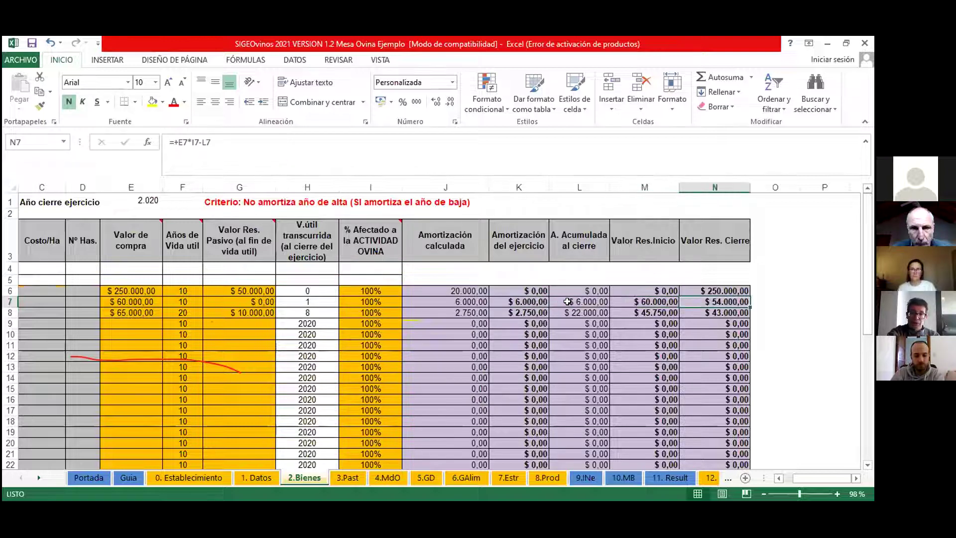
{"action": "key", "text": "Right"}
{"action": "key", "text": "Right"}
{"action": "key", "text": "Right"}
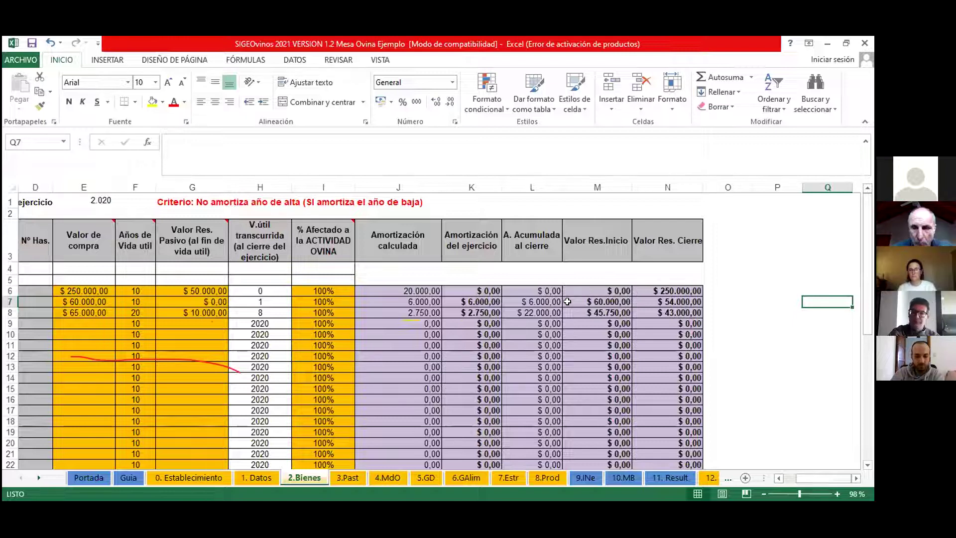
{"action": "key", "text": "ctrl+Left"}
{"action": "key", "text": "ctrl+Left"}
{"action": "key", "text": "ctrl+Left"}
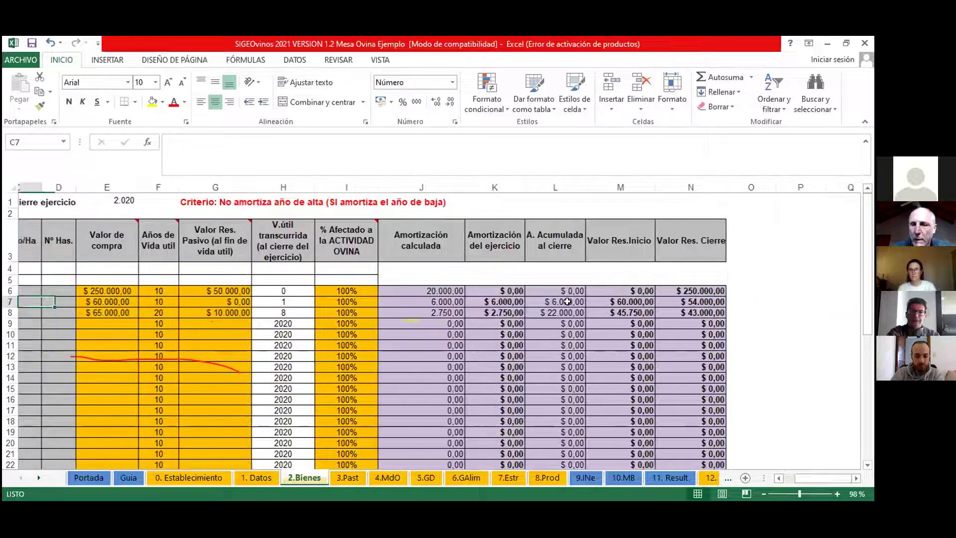
{"action": "key", "text": "Left"}
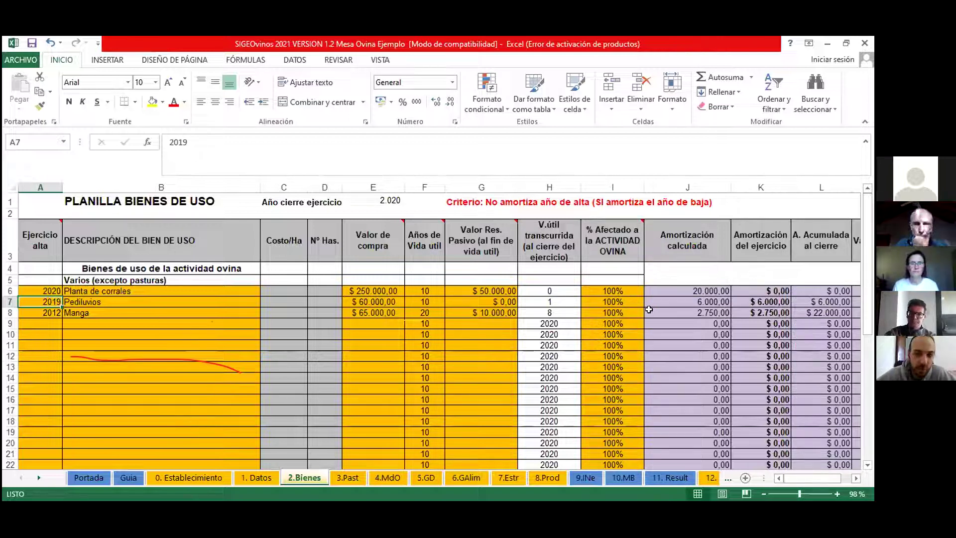
Review the Varios (excepto pasturas) assets and the Pasturas rows beneath them, ending at the column headings of 2.Bienes.
{"action": "scroll", "coordinate": [503, 343], "scroll_direction": "down", "scroll_amount": 1}
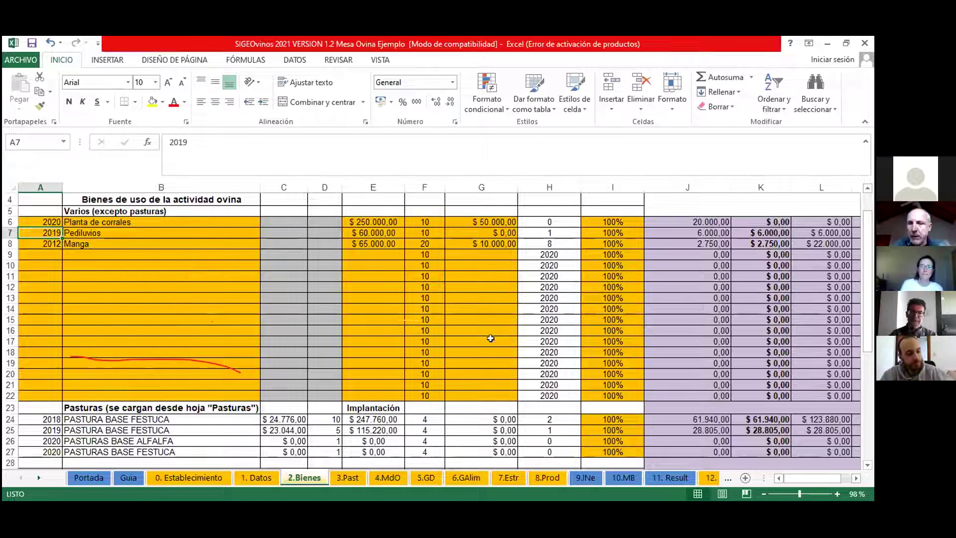
{"action": "scroll", "coordinate": [490, 328], "scroll_direction": "up", "scroll_amount": 1}
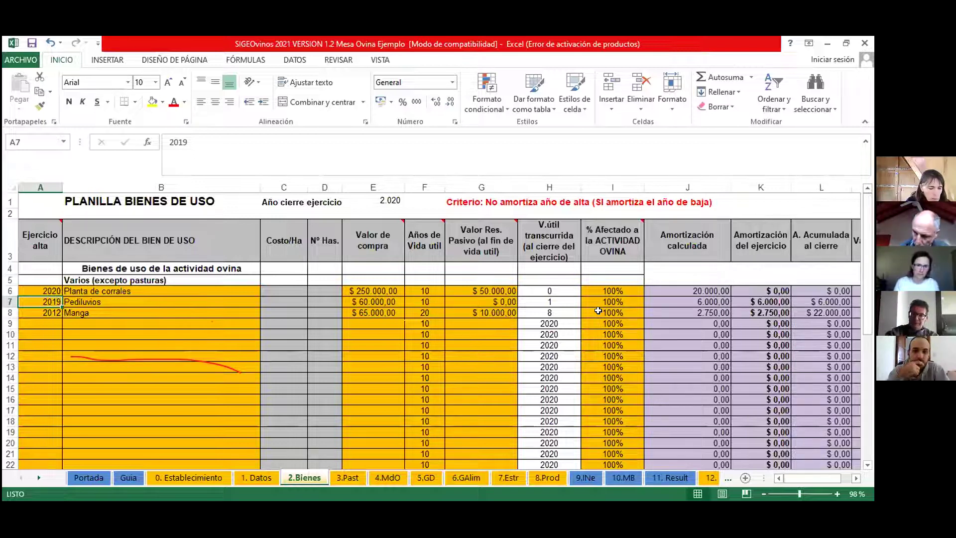
{"action": "scroll", "coordinate": [600, 309], "scroll_direction": "down", "scroll_amount": 1}
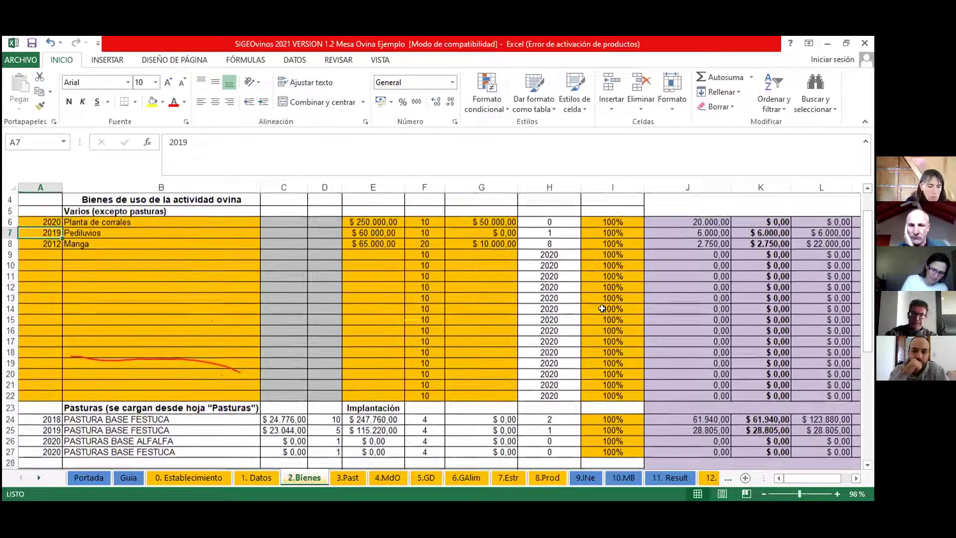
{"action": "scroll", "coordinate": [602, 309], "scroll_direction": "down", "scroll_amount": 1}
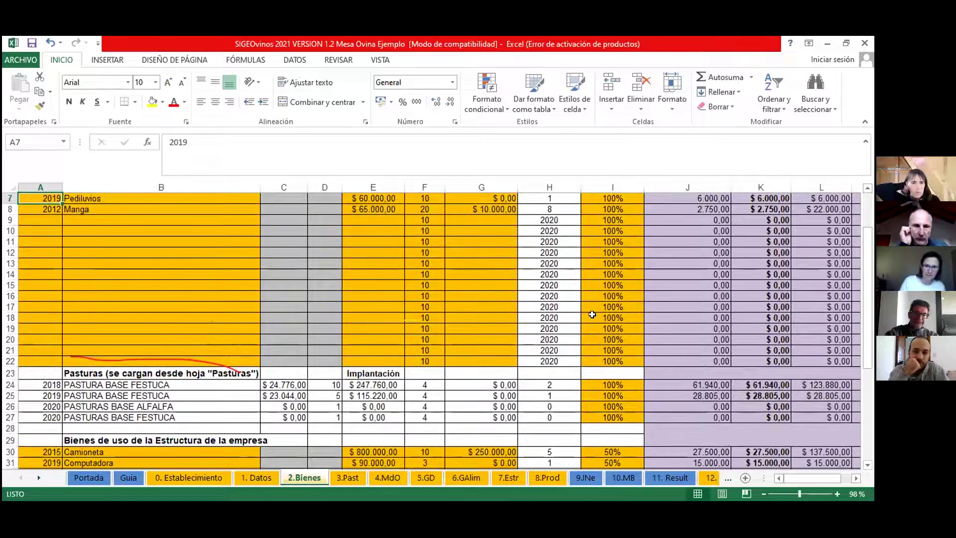
{"action": "scroll", "coordinate": [593, 308], "scroll_direction": "up", "scroll_amount": 2}
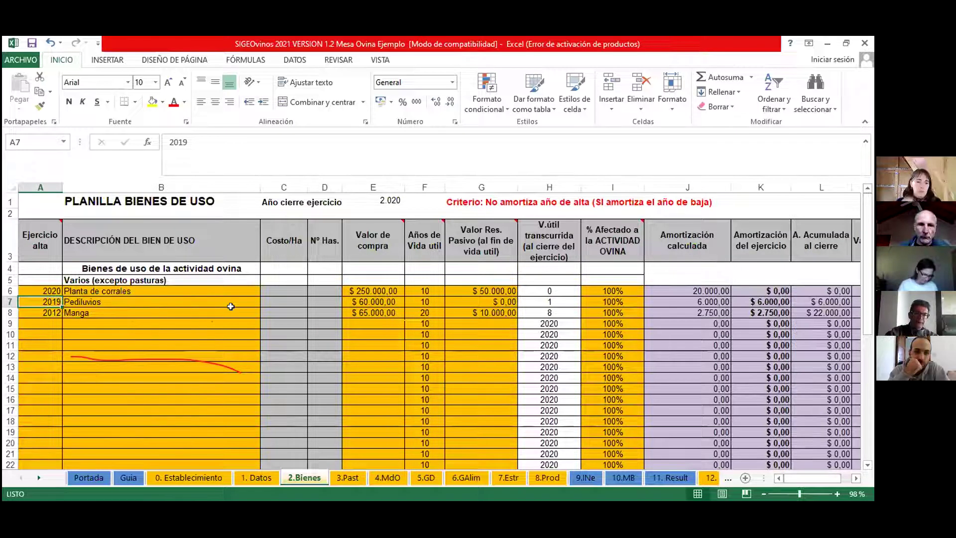
Examine the Pasturas rows and the full Bienes de uso de la Estructura de la empresa block in 2.Bienes.
{"action": "scroll", "coordinate": [230, 307], "scroll_direction": "down", "scroll_amount": 1}
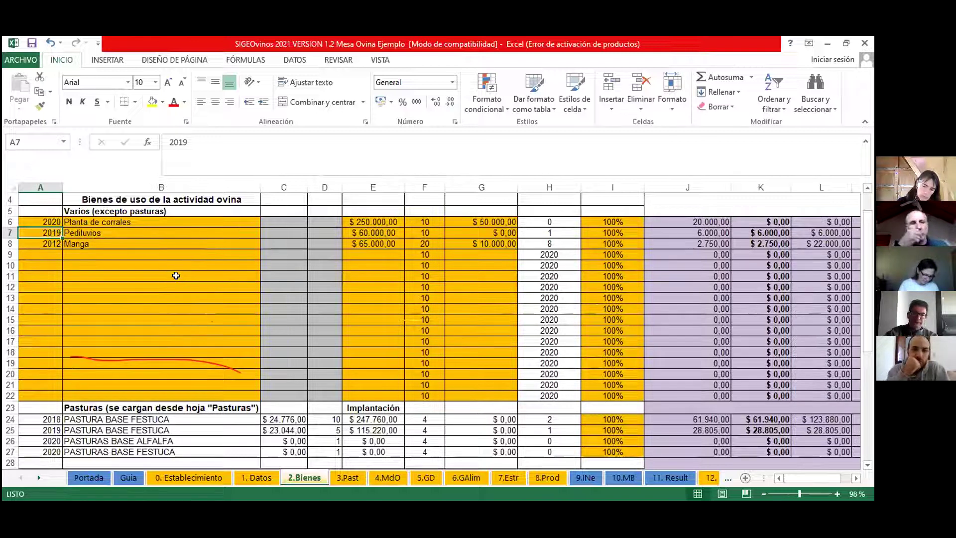
{"action": "scroll", "coordinate": [177, 275], "scroll_direction": "down", "scroll_amount": 1}
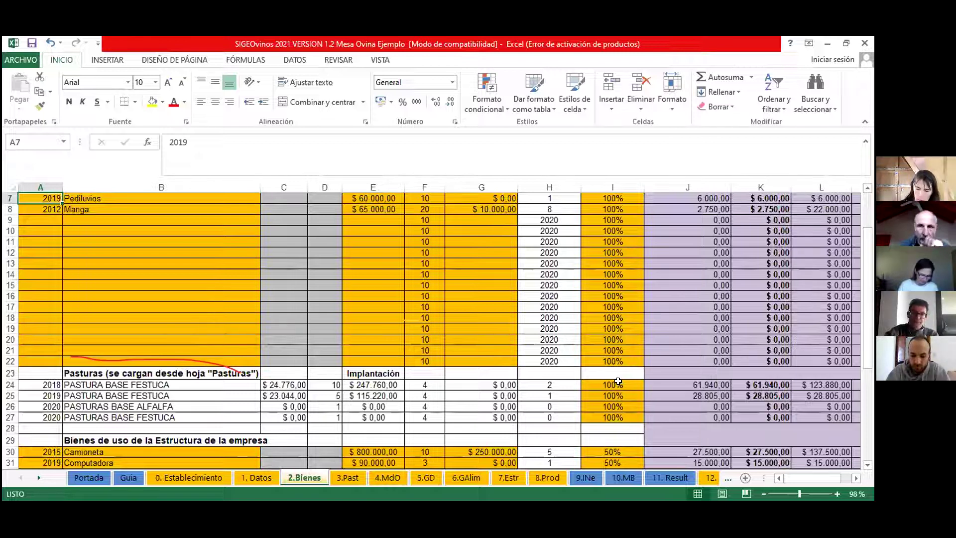
{"action": "scroll", "coordinate": [614, 381], "scroll_direction": "down", "scroll_amount": 1}
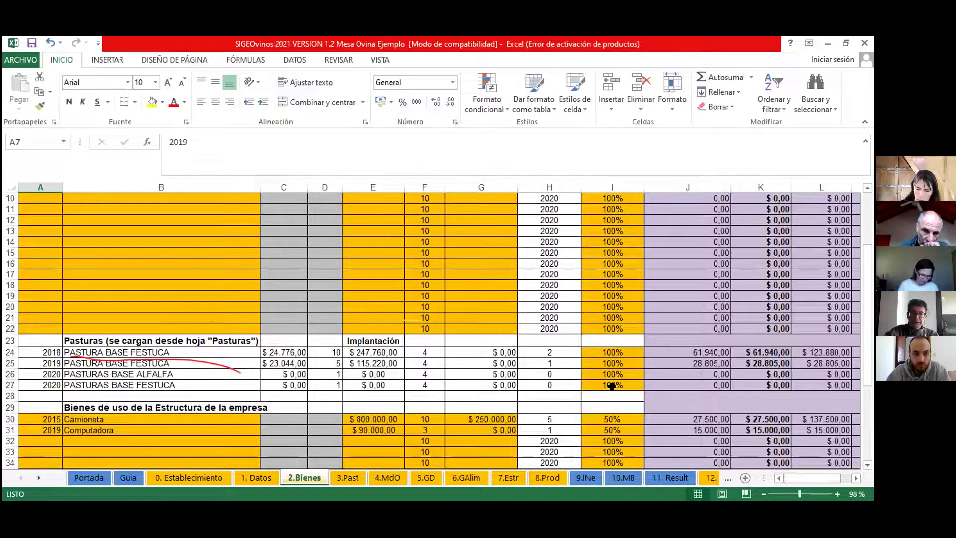
{"action": "scroll", "coordinate": [611, 385], "scroll_direction": "down", "scroll_amount": 1}
{"action": "scroll", "coordinate": [611, 386], "scroll_direction": "down", "scroll_amount": 1}
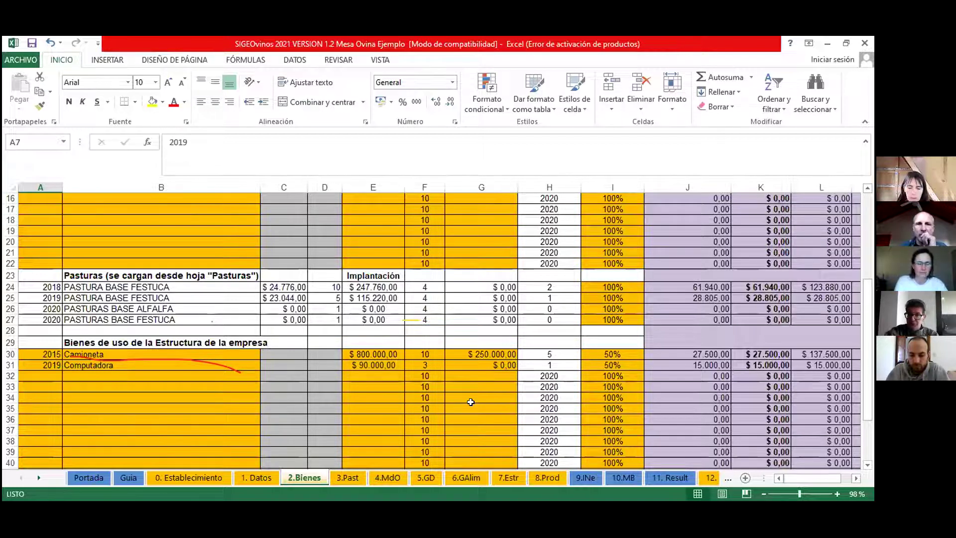
{"action": "scroll", "coordinate": [467, 400], "scroll_direction": "down", "scroll_amount": 1}
{"action": "scroll", "coordinate": [465, 399], "scroll_direction": "down", "scroll_amount": 1}
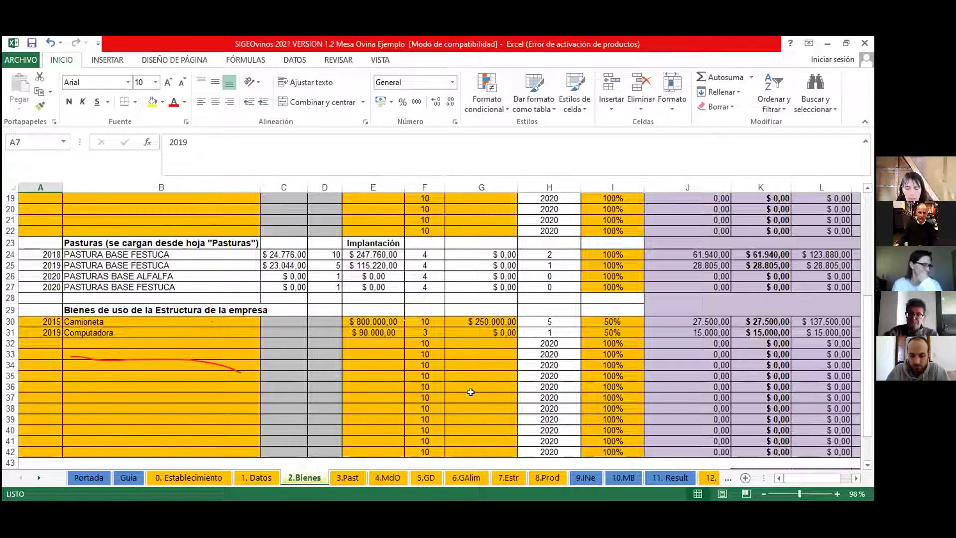
Go back over the sheep-activity assets, then review the Pasturas rows and the Camioneta and Computadora entries again.
{"action": "scroll", "coordinate": [470, 390], "scroll_direction": "up", "scroll_amount": 2}
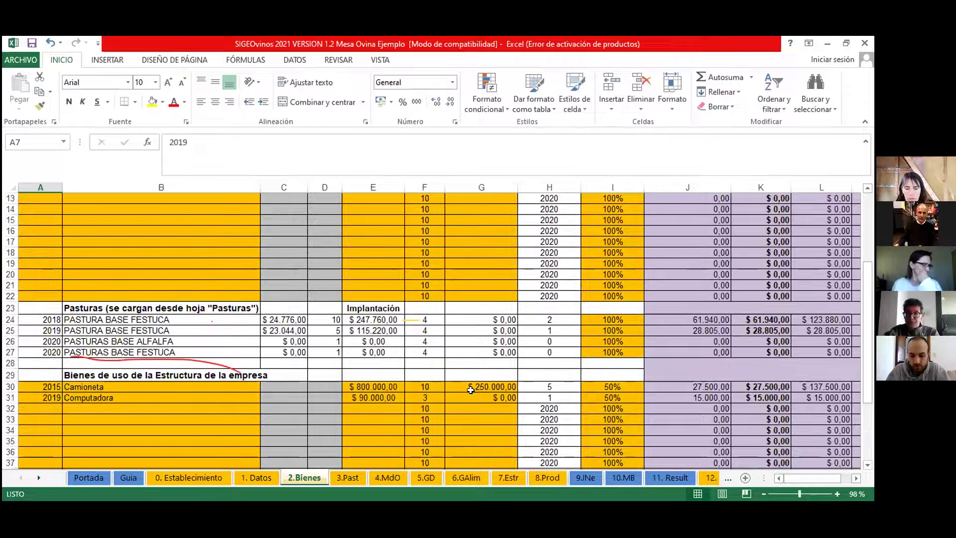
{"action": "scroll", "coordinate": [468, 390], "scroll_direction": "up", "scroll_amount": 2}
{"action": "scroll", "coordinate": [468, 390], "scroll_direction": "up", "scroll_amount": 1}
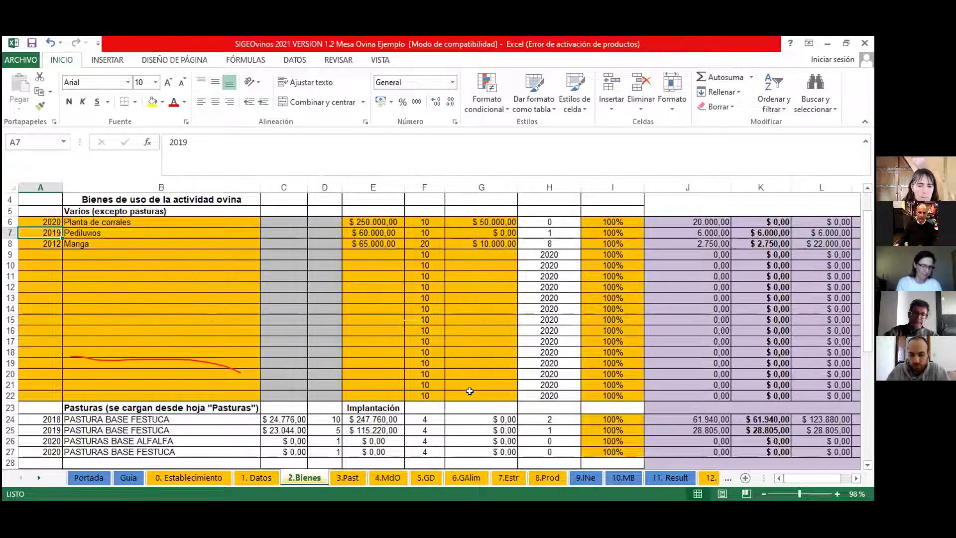
{"action": "scroll", "coordinate": [470, 391], "scroll_direction": "up", "scroll_amount": 1}
{"action": "scroll", "coordinate": [474, 401], "scroll_direction": "down", "scroll_amount": 1}
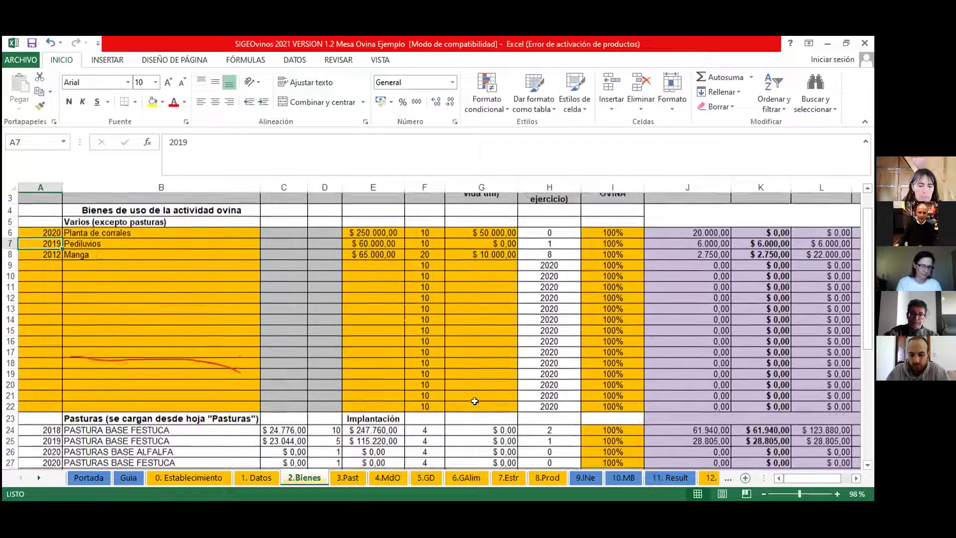
{"action": "scroll", "coordinate": [475, 400], "scroll_direction": "down", "scroll_amount": 1}
{"action": "scroll", "coordinate": [477, 400], "scroll_direction": "down", "scroll_amount": 1}
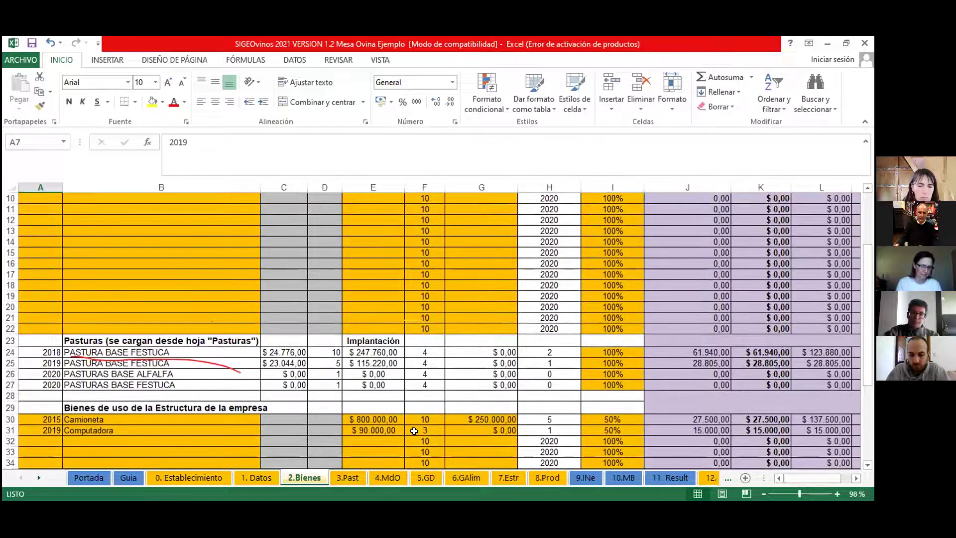
Open the 3.Past sheet and check the comments on the first PASTURA BASE FESTUCA block's hectares and Ej. Alta year.
{"action": "left_click", "coordinate": [354, 477]}
{"action": "scroll", "coordinate": [420, 440], "scroll_direction": "up", "scroll_amount": 3}
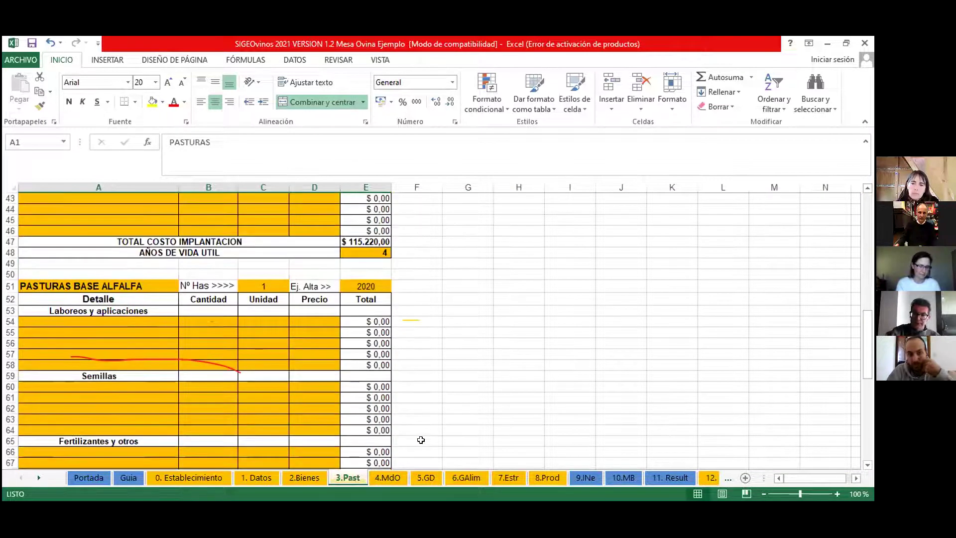
{"action": "scroll", "coordinate": [420, 439], "scroll_direction": "up", "scroll_amount": 9}
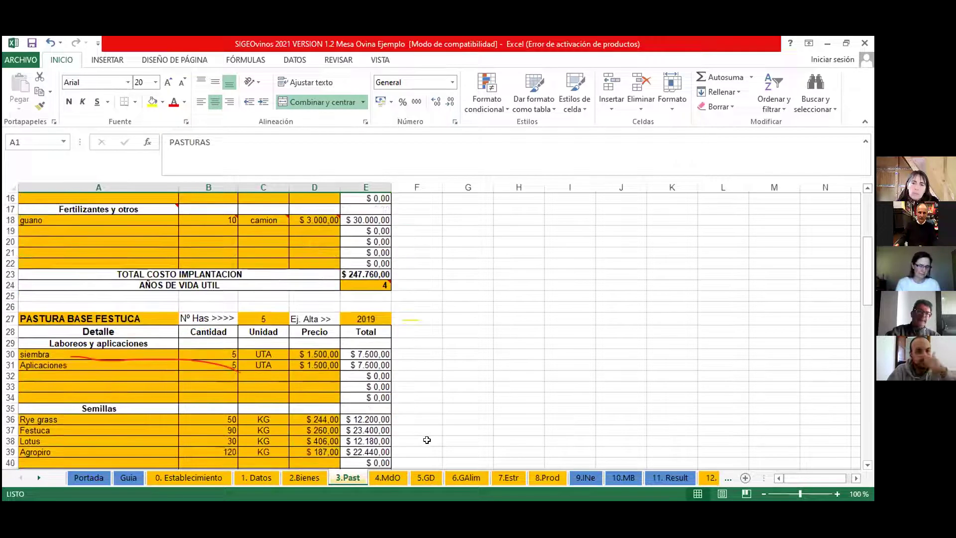
{"action": "scroll", "coordinate": [426, 439], "scroll_direction": "up", "scroll_amount": 5}
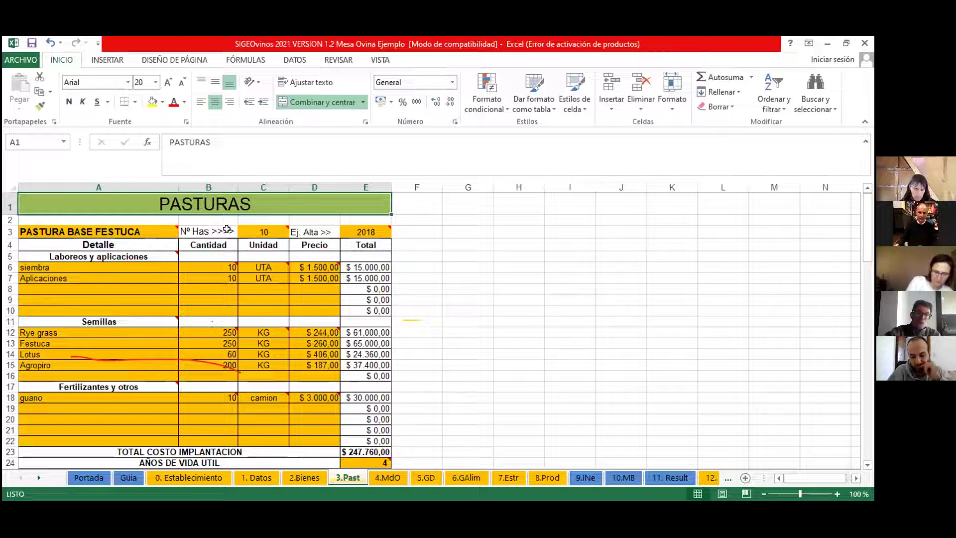
{"action": "left_click", "coordinate": [270, 231]}
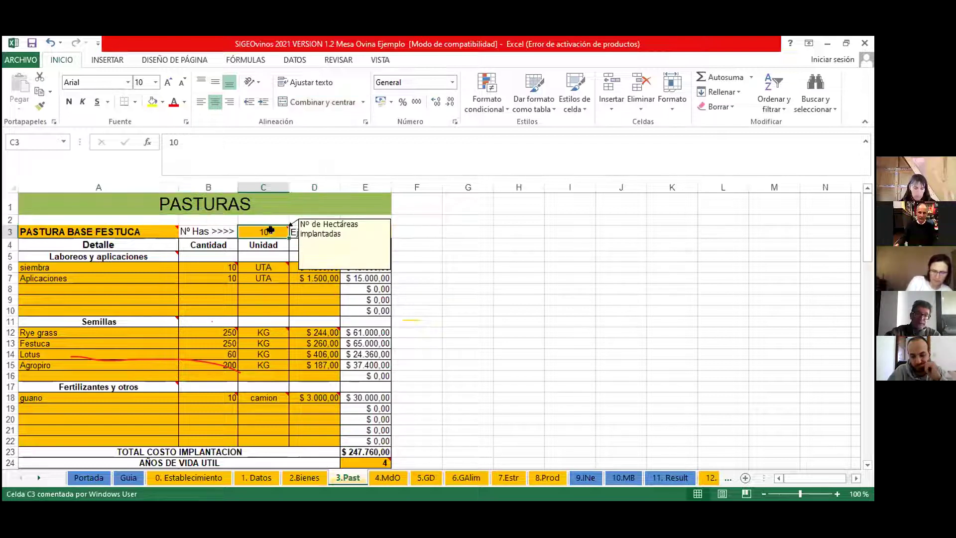
{"action": "left_click", "coordinate": [471, 229]}
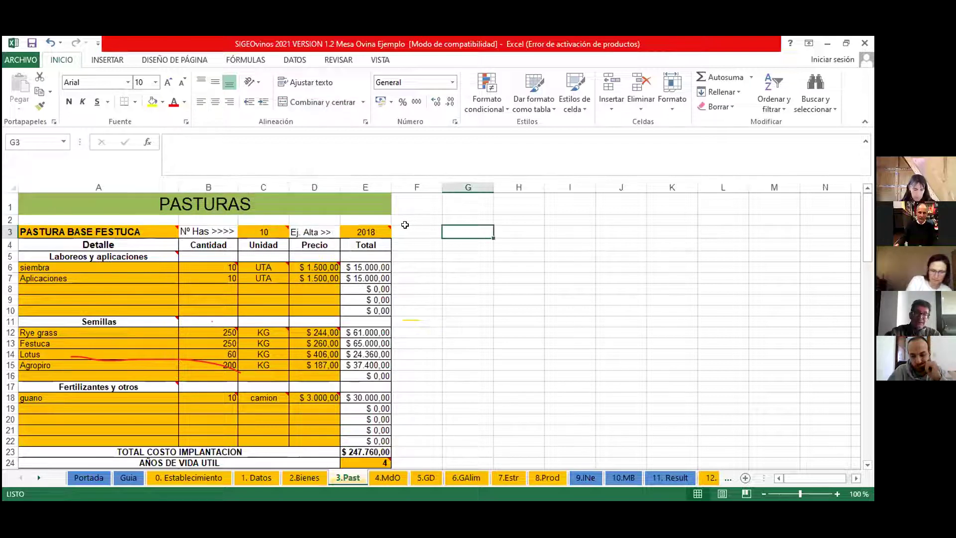
{"action": "mouse_move", "coordinate": [377, 226]}
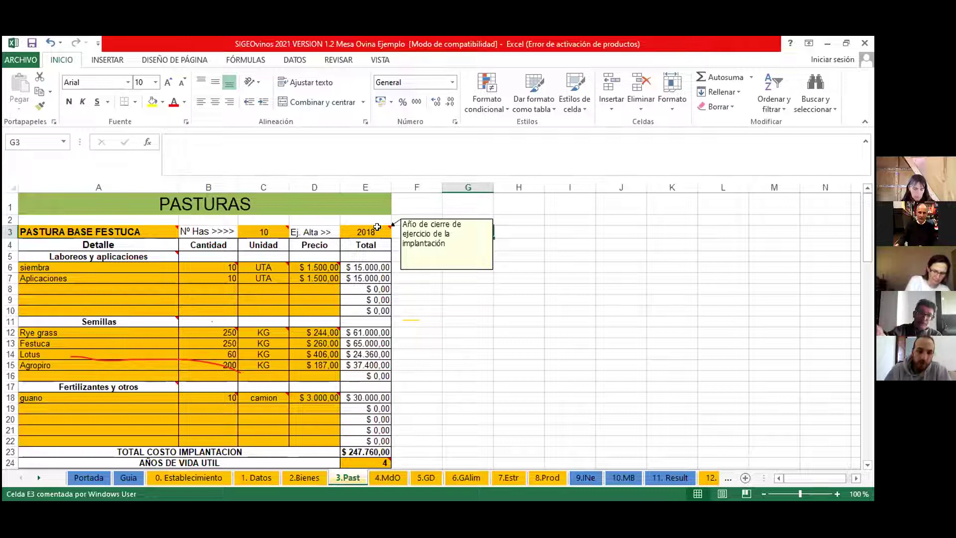
{"action": "left_click", "coordinate": [612, 274]}
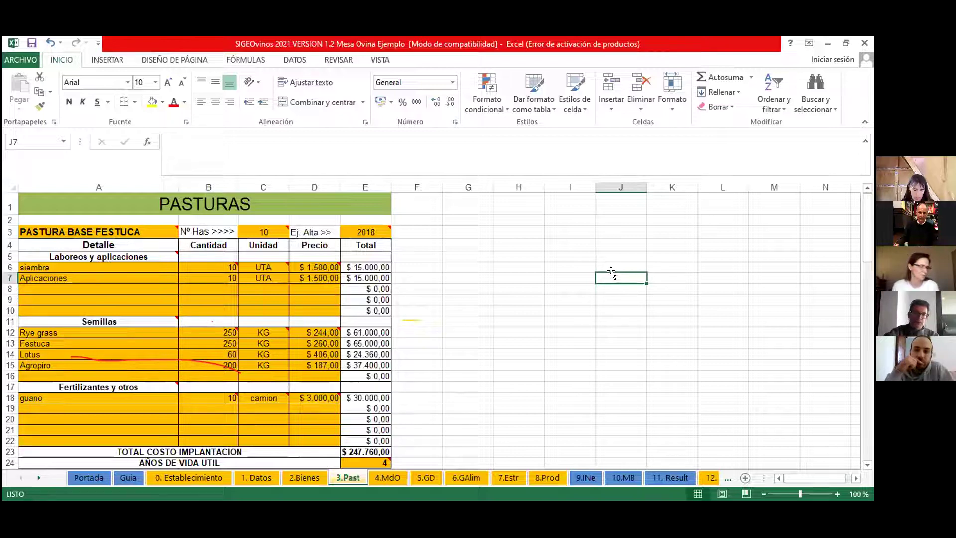
Examine TOTAL COSTO IMPLANTACION and the AÑOS DE VIDA UTIL cell E24 of the first festuca pasture.
{"action": "scroll", "coordinate": [612, 271], "scroll_direction": "down", "scroll_amount": 1}
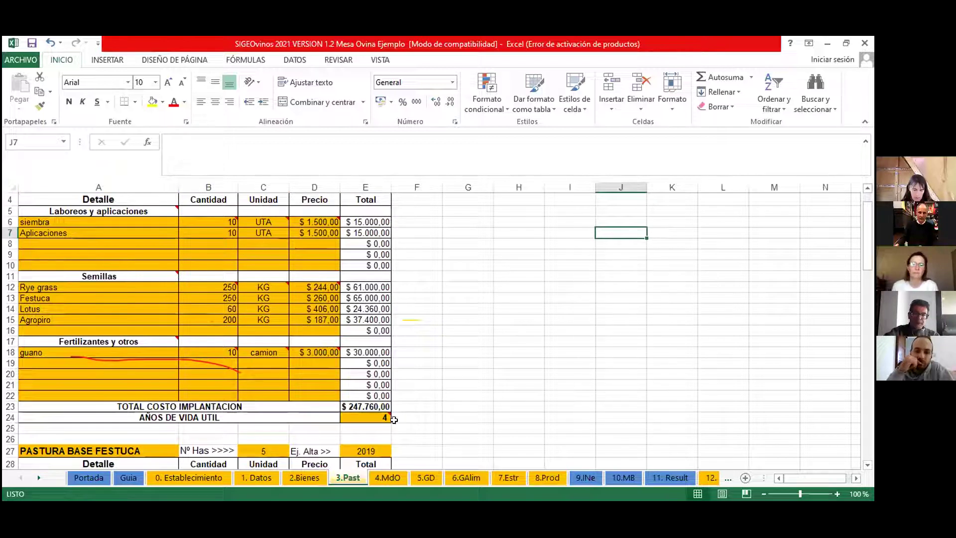
{"action": "left_click", "coordinate": [377, 414]}
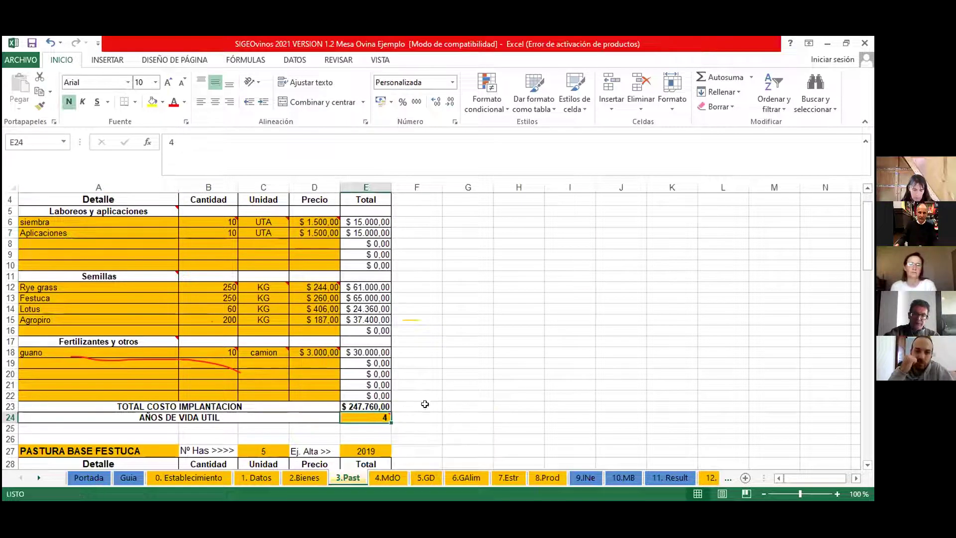
{"action": "mouse_move", "coordinate": [388, 414]}
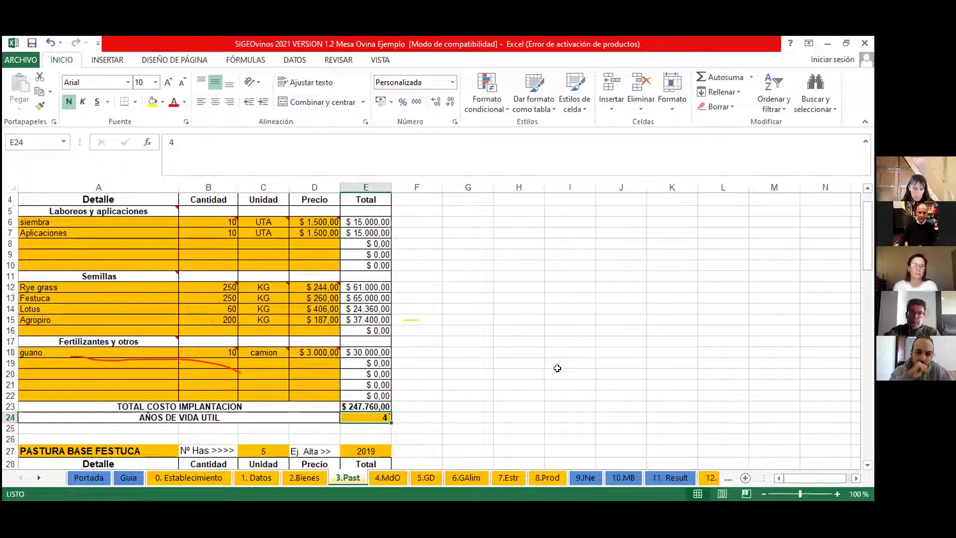
{"action": "scroll", "coordinate": [557, 368], "scroll_direction": "down", "scroll_amount": 1}
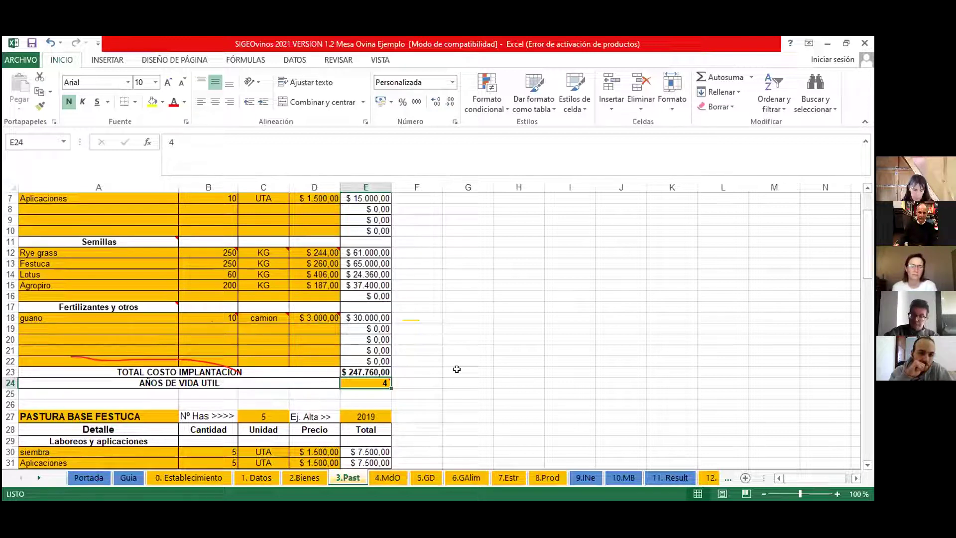
Return to 2.Bienes and inspect the 2018 PASTURA BASE FESTUCA row from % Afectado a la ACTIVIDAD OVINA through Valor Res.Inicio.
{"action": "left_click", "coordinate": [314, 477]}
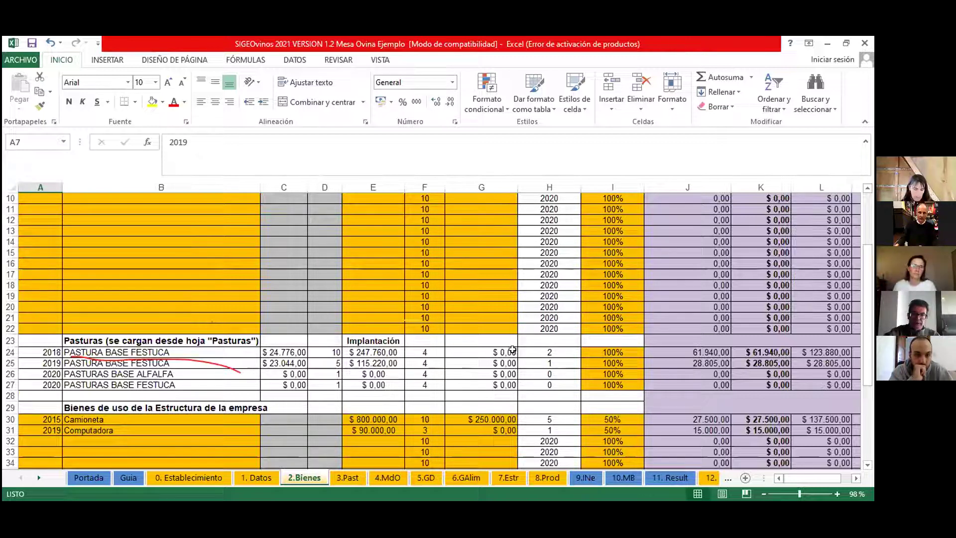
{"action": "left_click", "coordinate": [622, 350]}
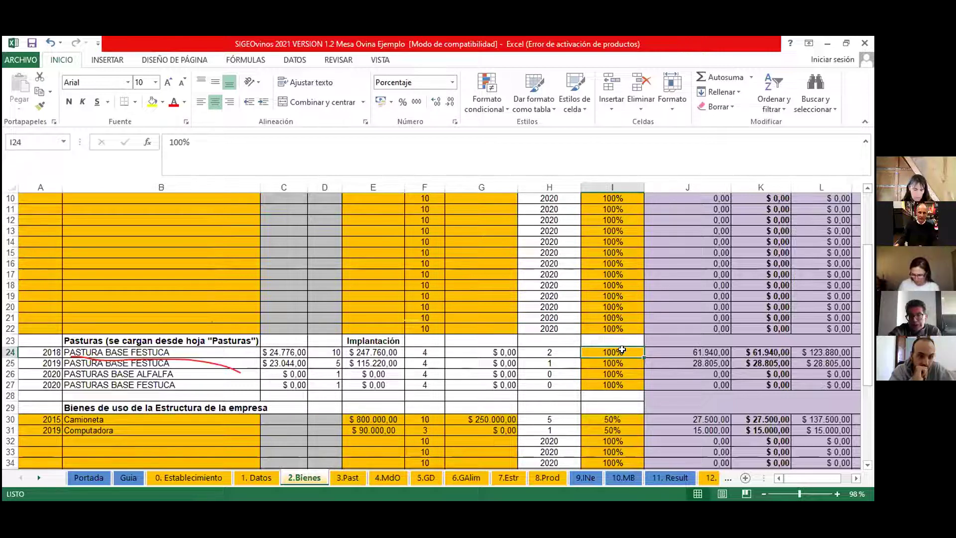
{"action": "key", "text": "Right"}
{"action": "key", "text": "Right"}
{"action": "key", "text": "Right"}
{"action": "key", "text": "Right"}
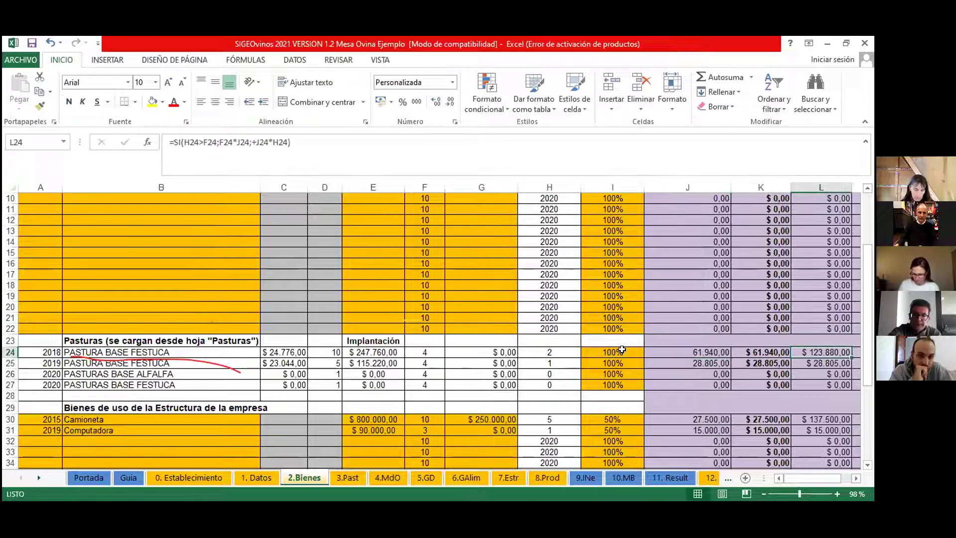
{"action": "scroll", "coordinate": [621, 349], "scroll_direction": "right", "scroll_amount": 2}
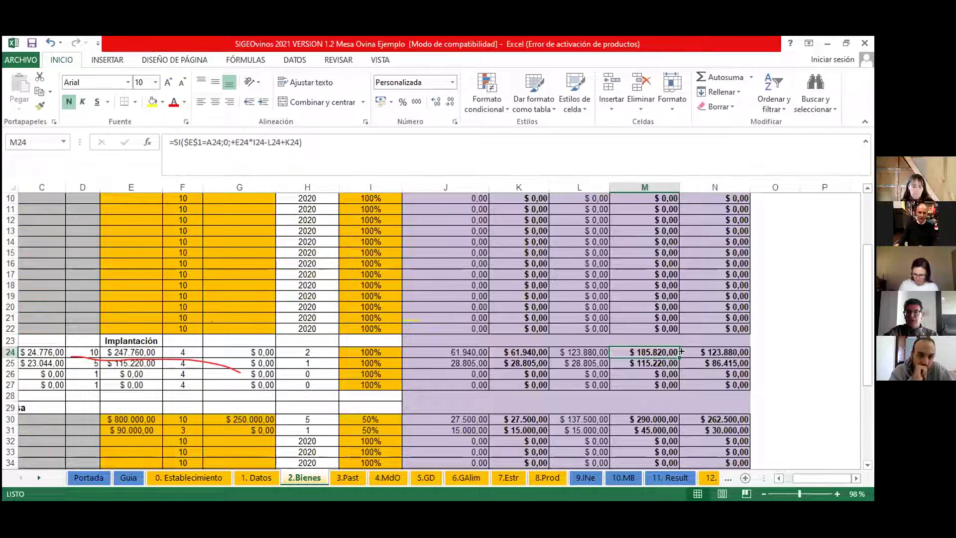
Return to the 3.Past sheet and look over the 2018 and 2019 PASTURA BASE FESTUCA blocks and the PASTURAS BASE ALFALFA block.
{"action": "left_click", "coordinate": [354, 476]}
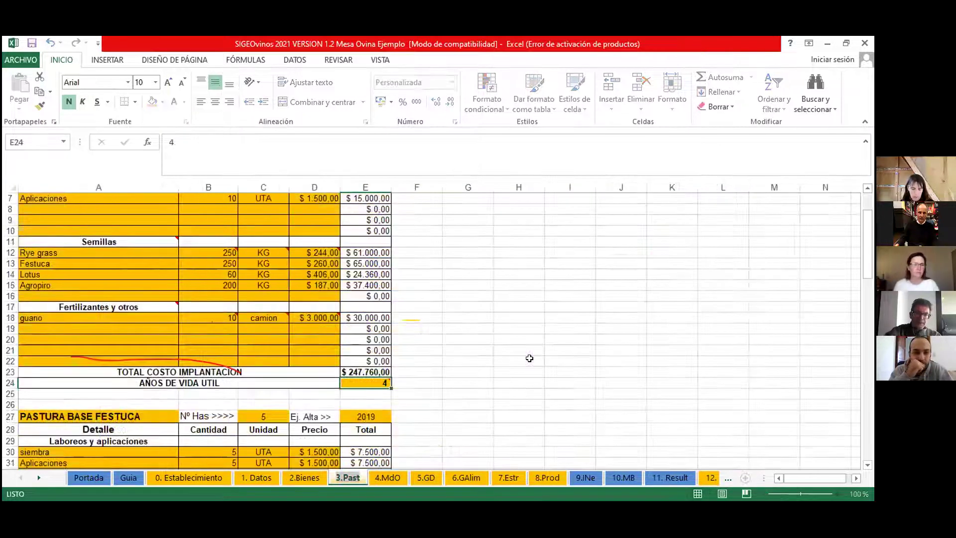
{"action": "left_click", "coordinate": [449, 296]}
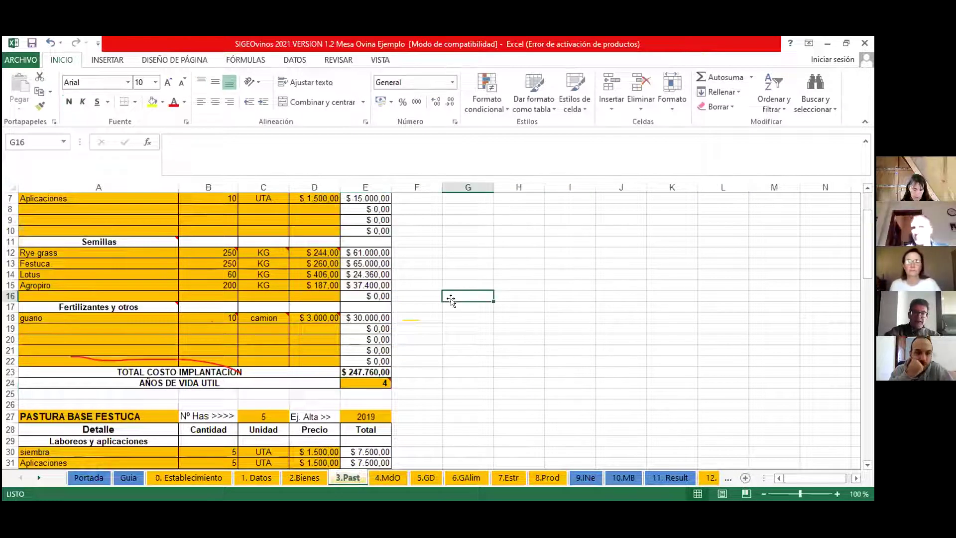
{"action": "scroll", "coordinate": [450, 300], "scroll_direction": "down", "scroll_amount": 5}
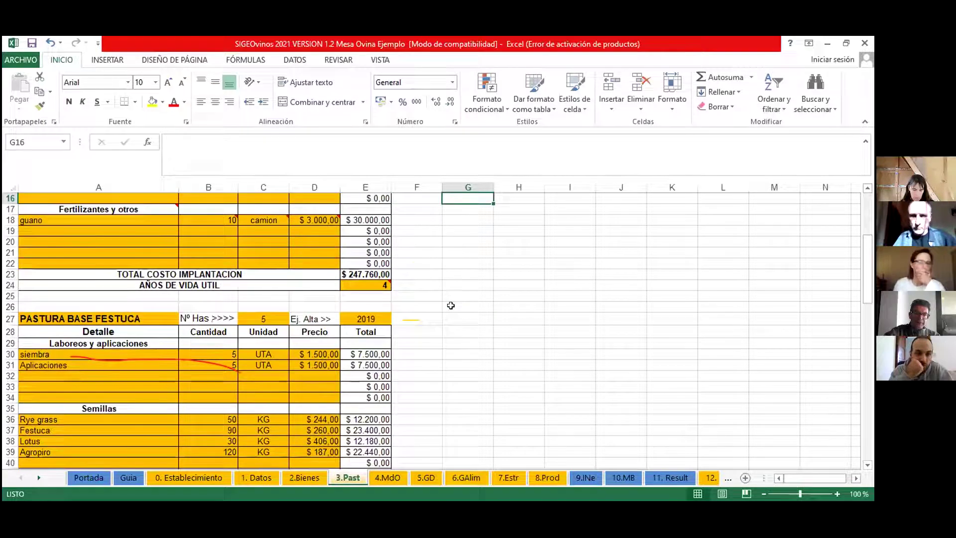
{"action": "scroll", "coordinate": [451, 303], "scroll_direction": "down", "scroll_amount": 4}
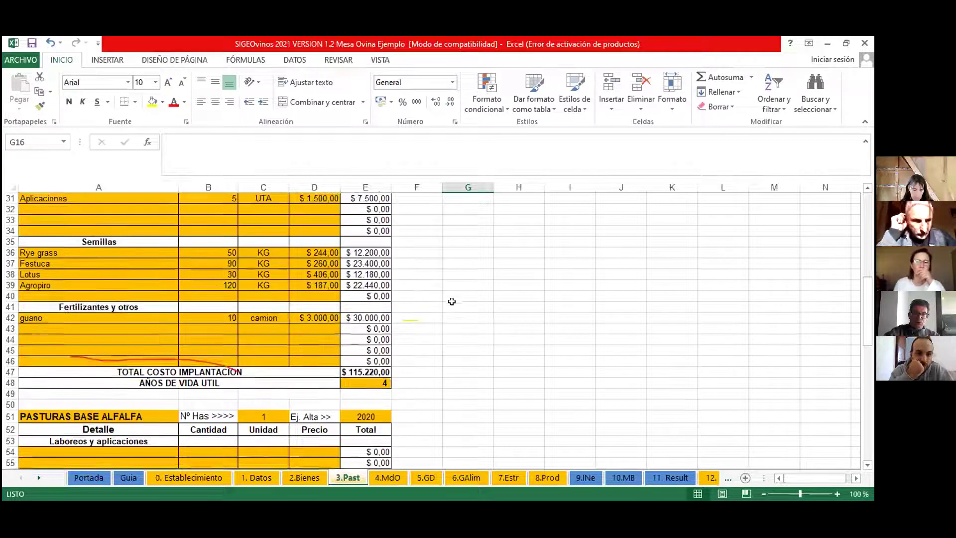
{"action": "scroll", "coordinate": [455, 299], "scroll_direction": "up", "scroll_amount": 3}
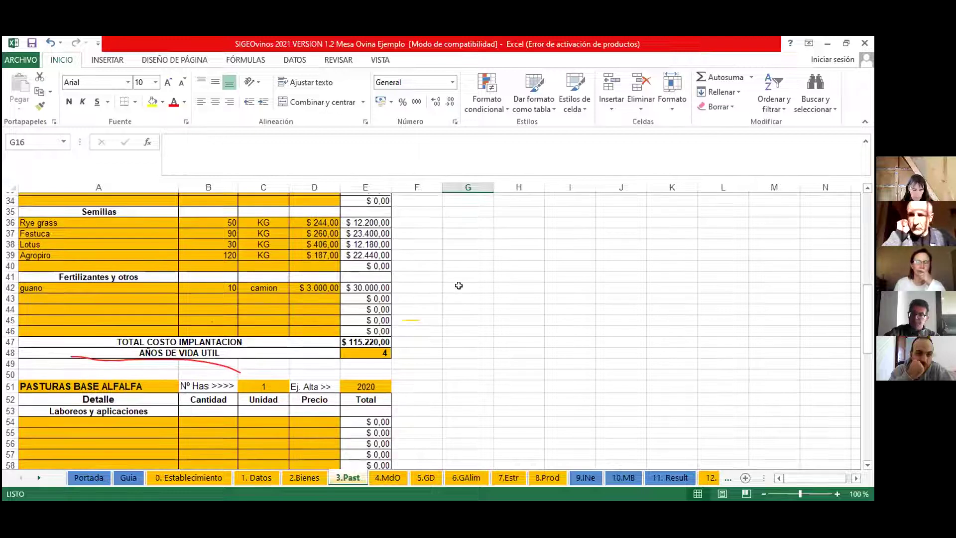
{"action": "scroll", "coordinate": [459, 280], "scroll_direction": "up", "scroll_amount": 5}
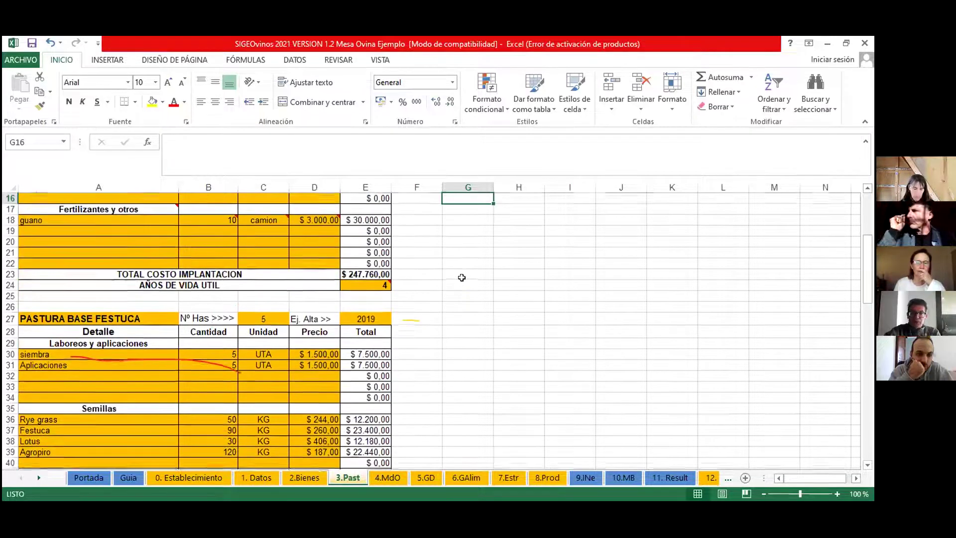
{"action": "scroll", "coordinate": [464, 277], "scroll_direction": "up", "scroll_amount": 3}
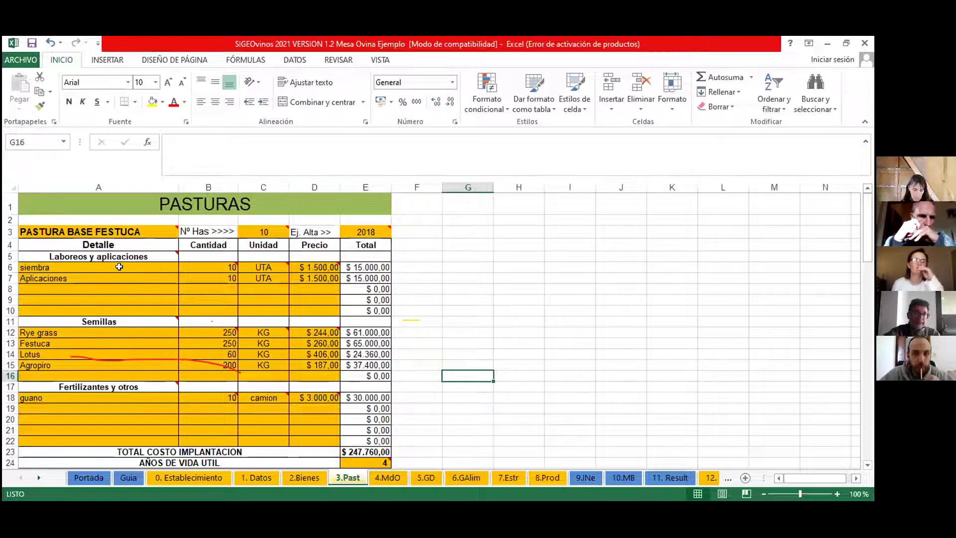
Examine the siembra row under Laboreos y aplicaciones in the 2018 festuca block, including its Cantidad and its Unidad cell.
{"action": "left_click", "coordinate": [78, 266]}
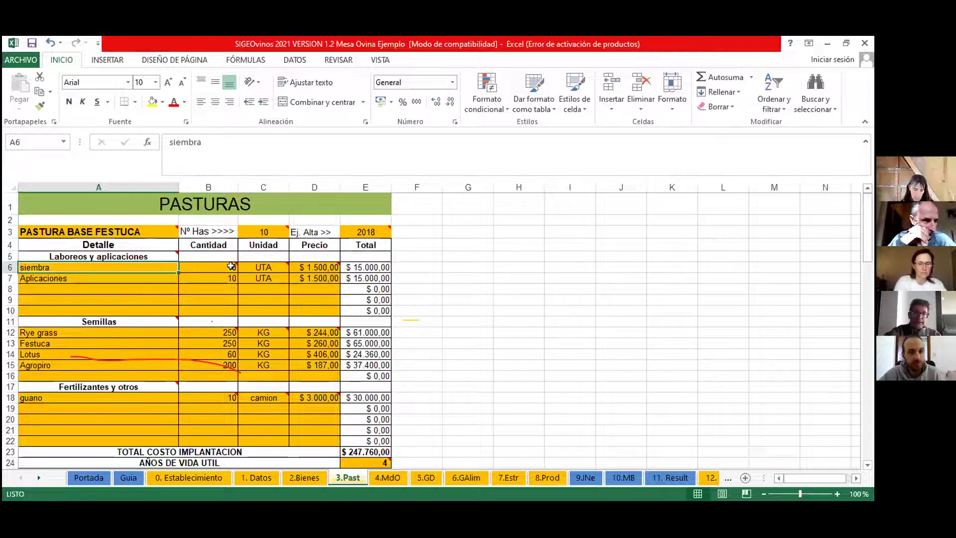
{"action": "mouse_move", "coordinate": [227, 263]}
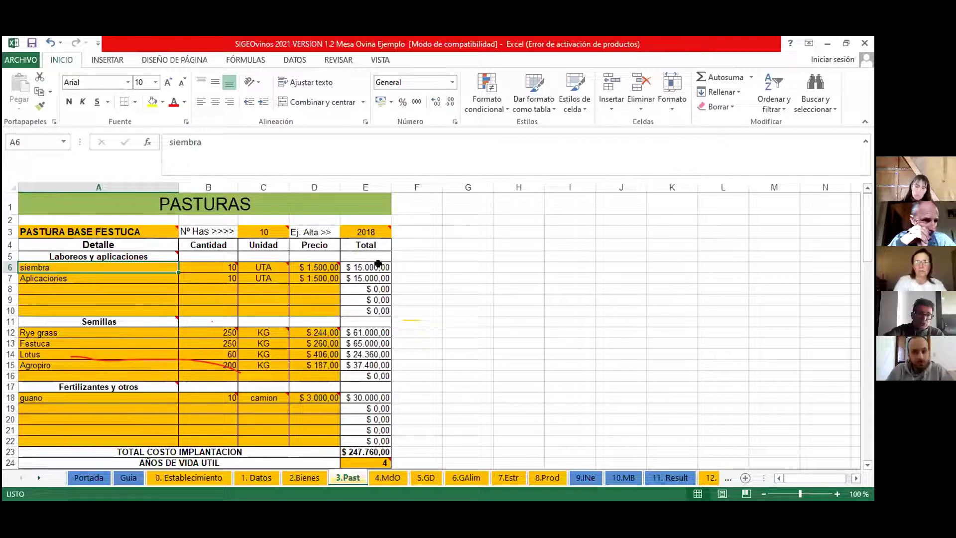
{"action": "left_click", "coordinate": [277, 265]}
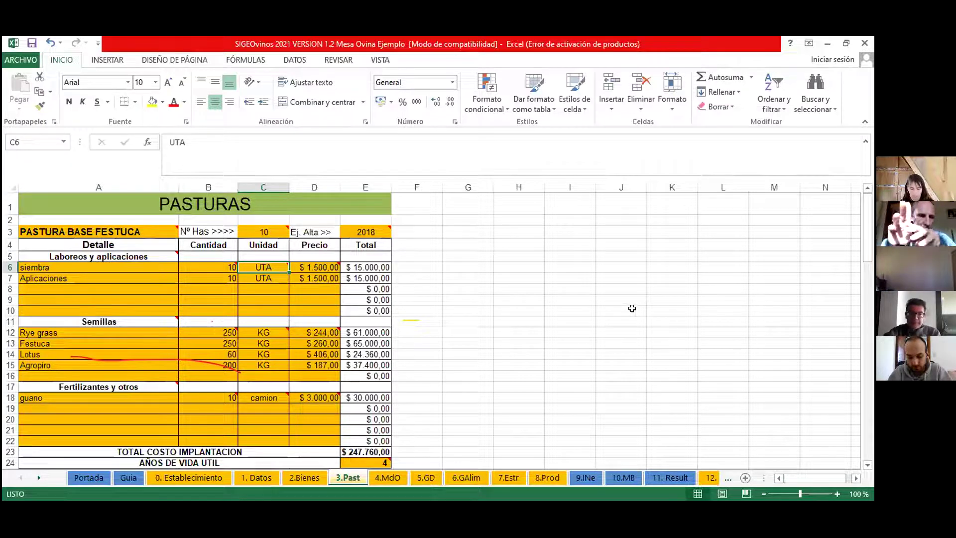
{"action": "scroll", "coordinate": [631, 308], "scroll_direction": "down", "scroll_amount": 1}
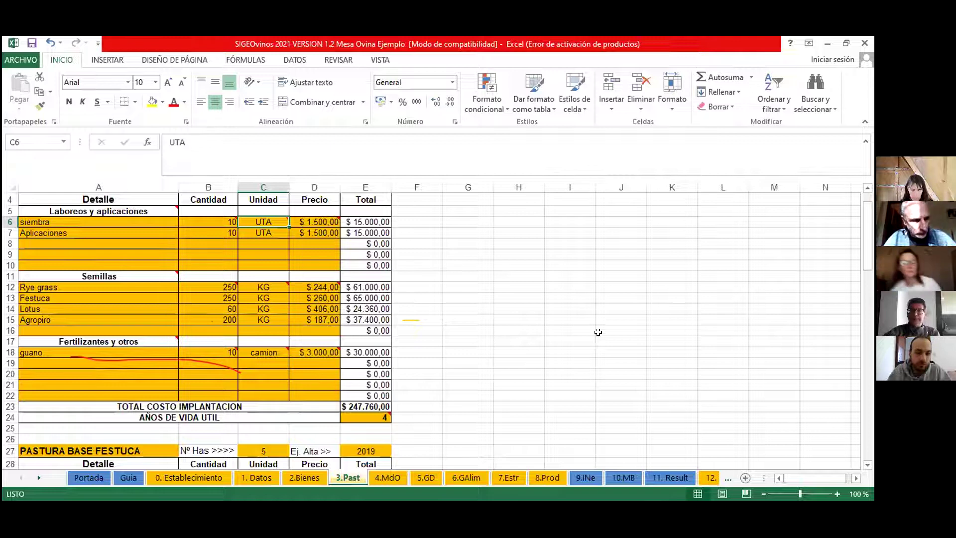
{"action": "scroll", "coordinate": [689, 290], "scroll_direction": "up", "scroll_amount": 1}
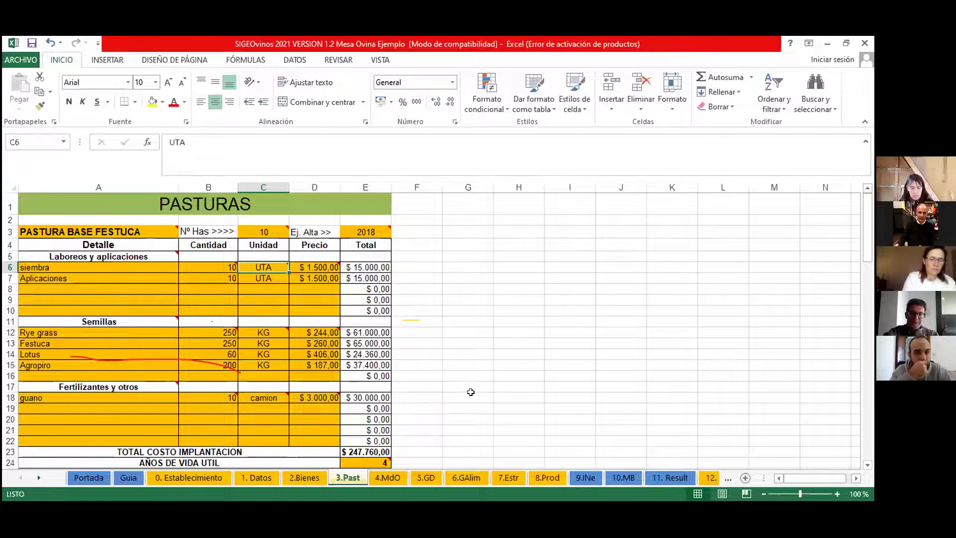
Open the 4.MdO sheet and look across the PLANILLA MANO DE OBRA monthly columns from Jul to Jun.
{"action": "left_click", "coordinate": [387, 477]}
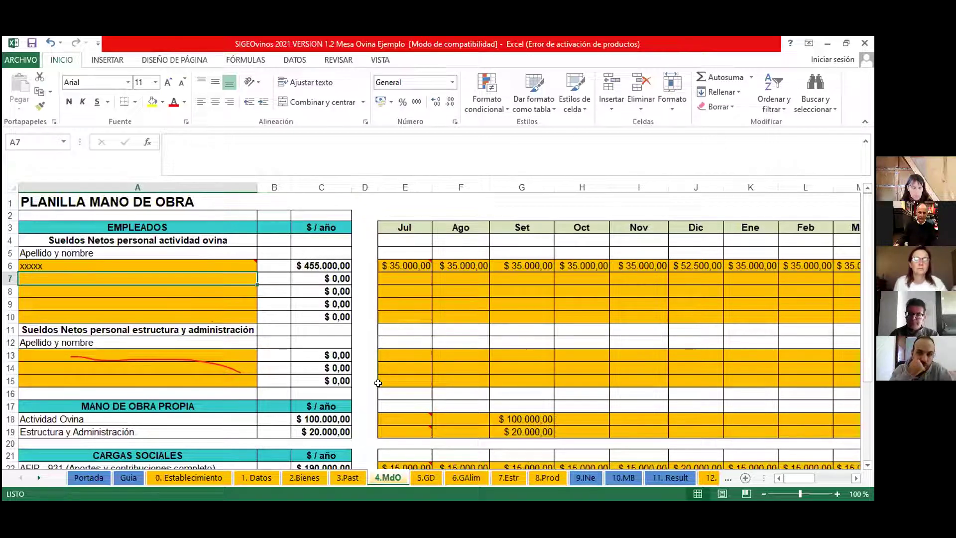
{"action": "key", "text": "Right"}
{"action": "key", "text": "Right"}
{"action": "key", "text": "Right"}
{"action": "key", "text": "Right"}
{"action": "key", "text": "Right"}
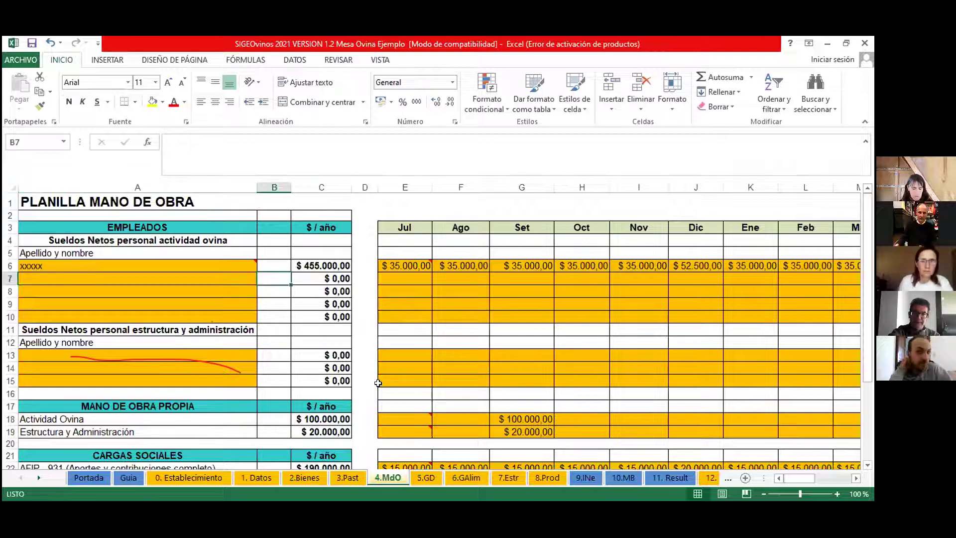
{"action": "key", "text": "Right"}
{"action": "key", "text": "Right"}
{"action": "key", "text": "Right"}
{"action": "key", "text": "Right"}
{"action": "key", "text": "Right"}
{"action": "key", "text": "Right"}
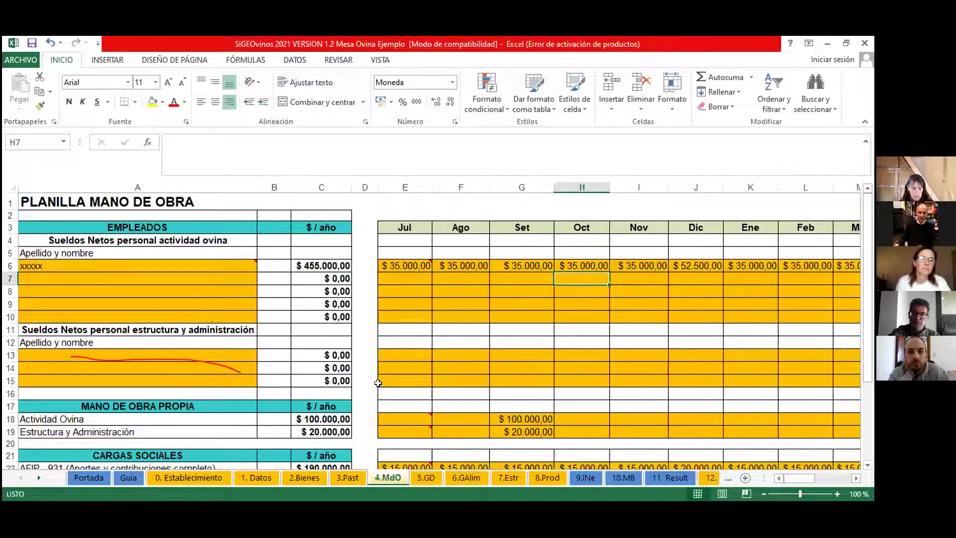
{"action": "key", "text": "Right"}
{"action": "key", "text": "Right"}
{"action": "key", "text": "Right"}
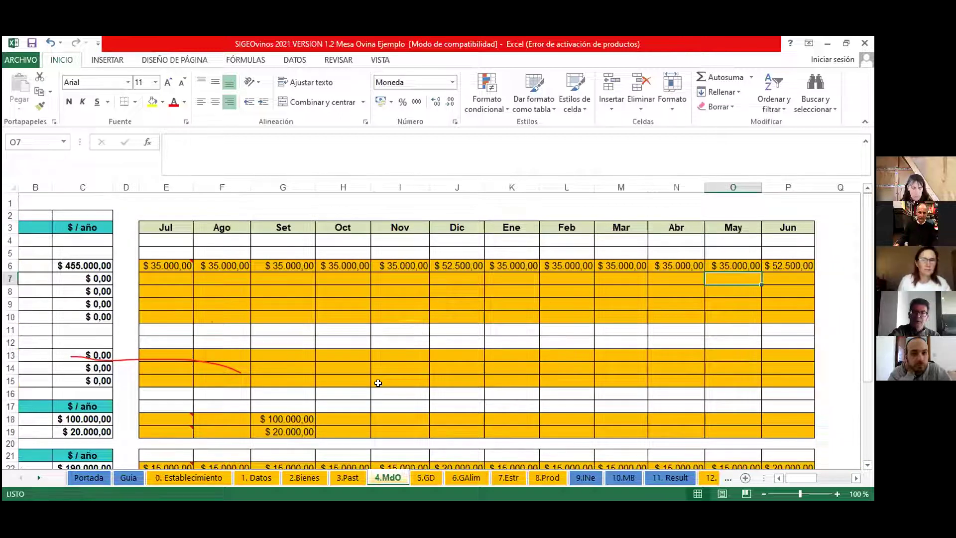
{"action": "key", "text": "Right"}
{"action": "key", "text": "Right"}
{"action": "key", "text": "Right"}
{"action": "key", "text": "Right"}
{"action": "key", "text": "Right"}
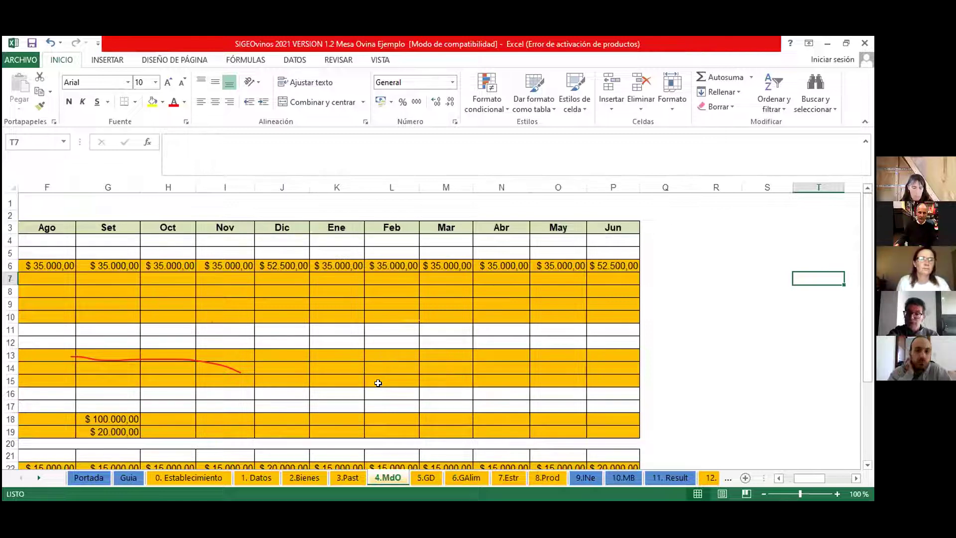
Go back across the months to the EMPLEADOS column and check the first Apellido y nombre entry for sheep-activity staff.
{"action": "key", "text": "Left"}
{"action": "key", "text": "Left"}
{"action": "key", "text": "Left"}
{"action": "key", "text": "Left"}
{"action": "key", "text": "Left"}
{"action": "key", "text": "Left"}
{"action": "key", "text": "Left"}
{"action": "key", "text": "Left"}
{"action": "key", "text": "Left"}
{"action": "key", "text": "Left"}
{"action": "key", "text": "Left"}
{"action": "key", "text": "Left"}
{"action": "key", "text": "Left"}
{"action": "key", "text": "Left"}
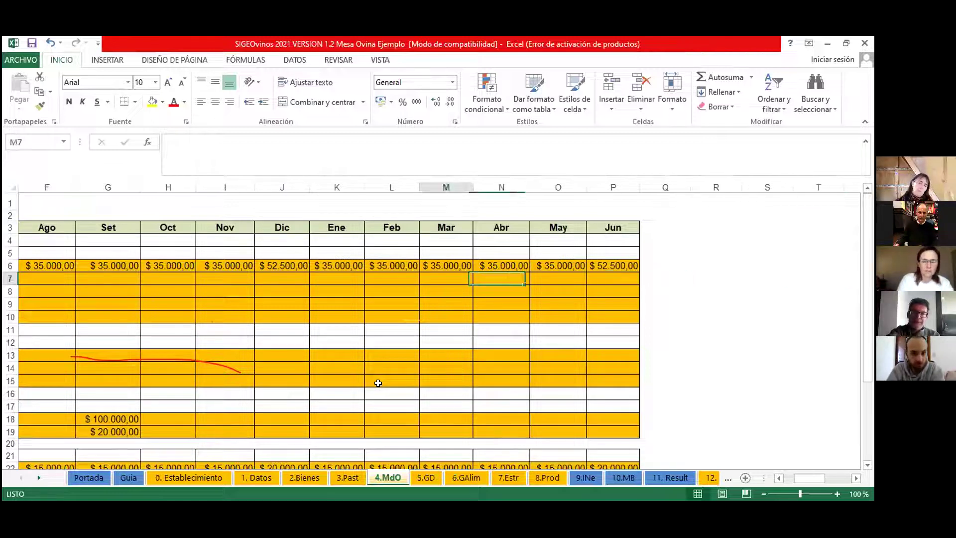
{"action": "key", "text": "Left"}
{"action": "key", "text": "Left"}
{"action": "key", "text": "Left"}
{"action": "key", "text": "Left"}
{"action": "key", "text": "Left"}
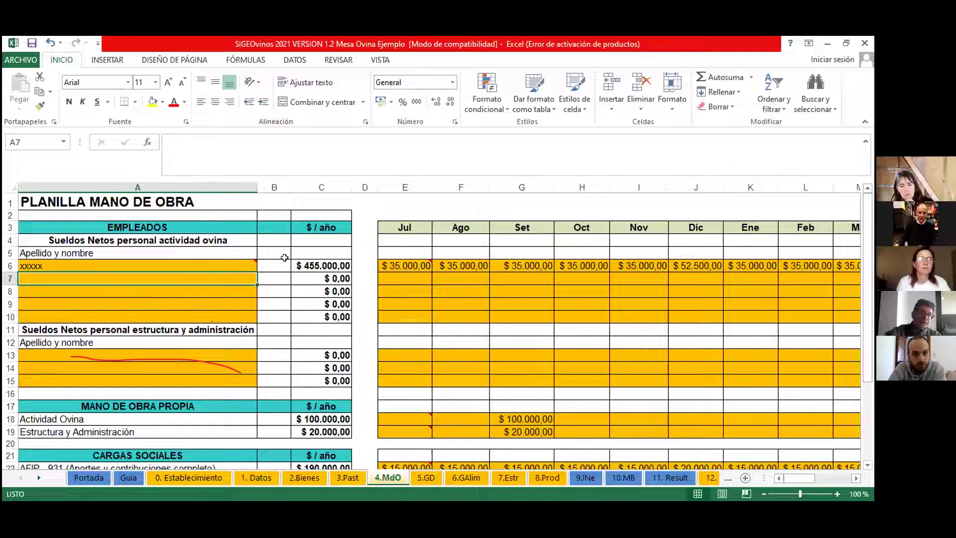
{"action": "mouse_move", "coordinate": [224, 269]}
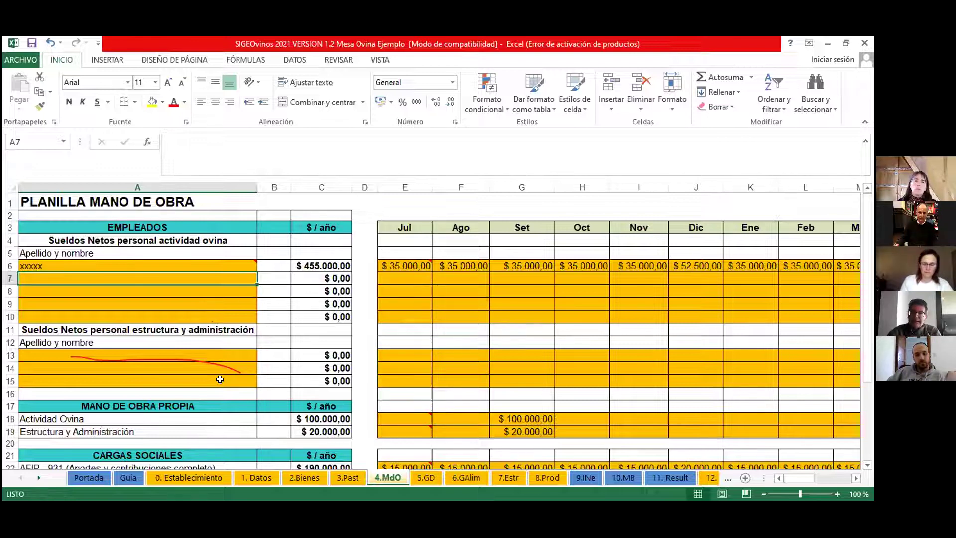
Follow the first employee's monthly net salaries from Oct through Jun.
{"action": "left_click", "coordinate": [585, 269]}
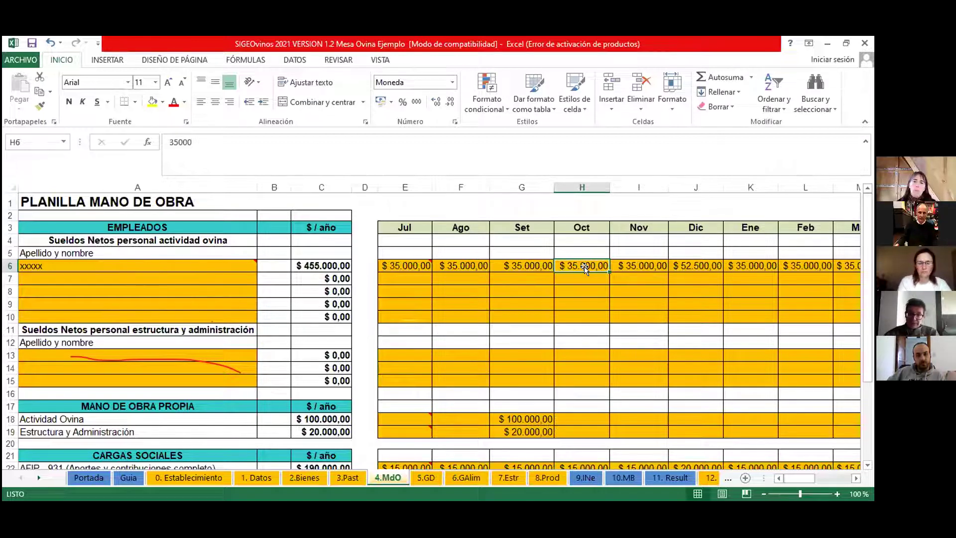
{"action": "key", "text": "Right"}
{"action": "key", "text": "Right"}
{"action": "key", "text": "Right"}
{"action": "key", "text": "Right"}
{"action": "key", "text": "Right"}
{"action": "key", "text": "Right"}
{"action": "key", "text": "Right"}
{"action": "key", "text": "Right"}
{"action": "key", "text": "Right"}
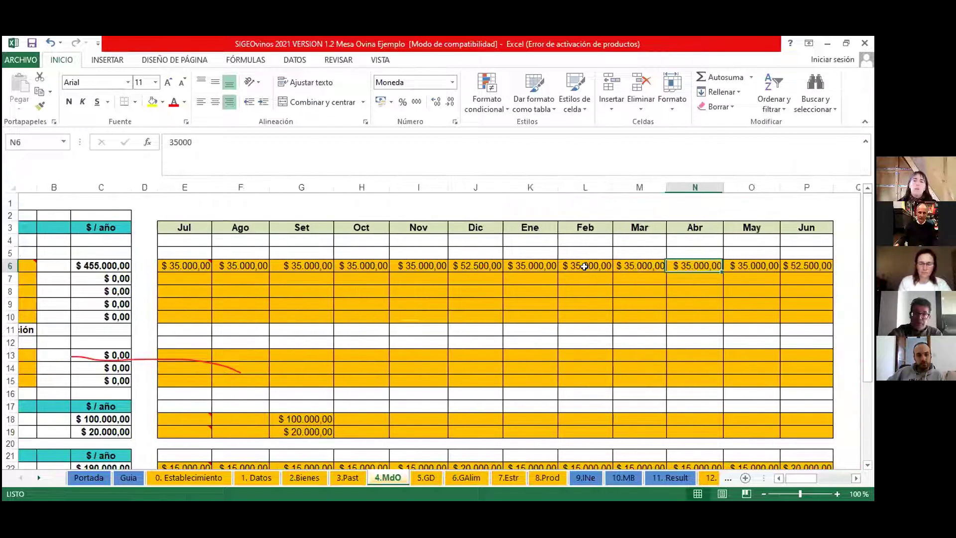
{"action": "key", "text": "Right"}
{"action": "key", "text": "Right"}
{"action": "key", "text": "Right"}
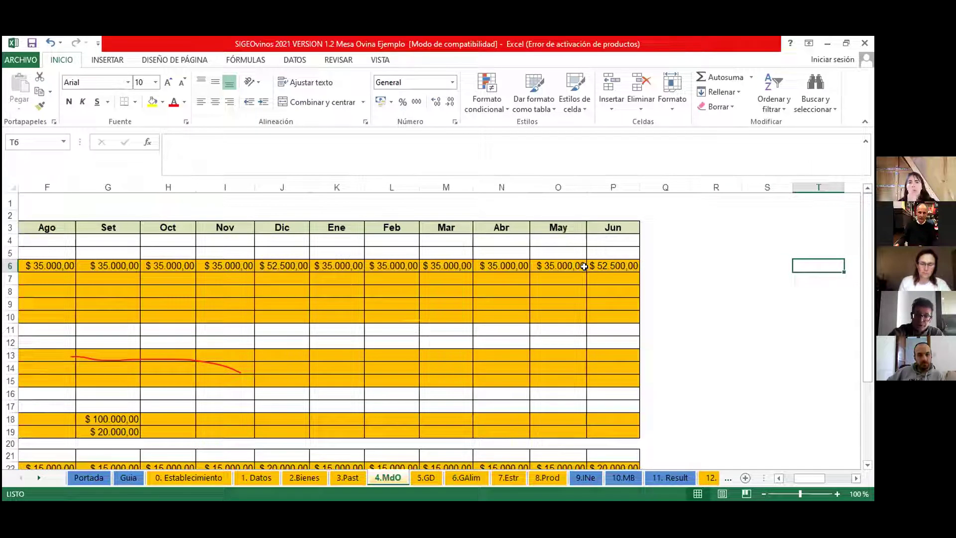
Trace the first employee's salary row back through the months and the $ / año total to the employee's name cell.
{"action": "key", "text": "Left"}
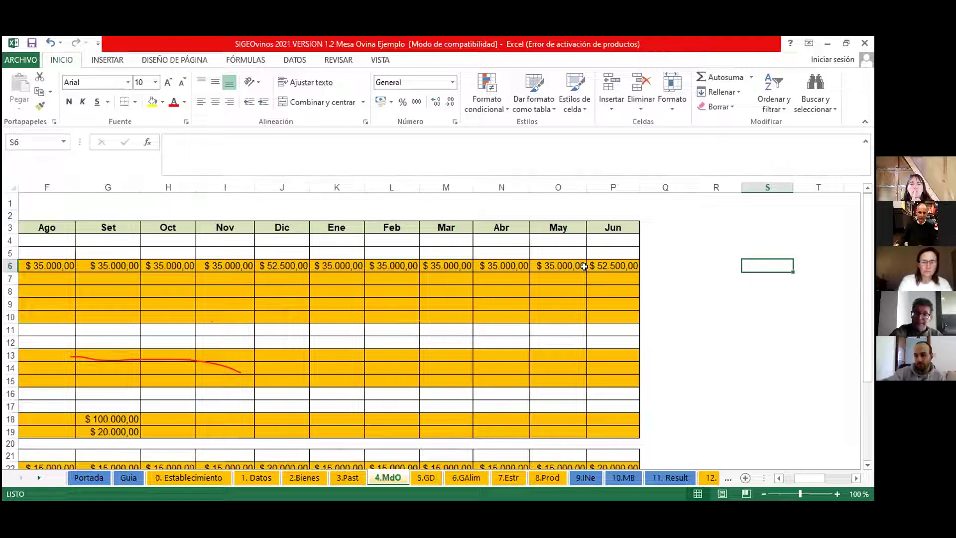
{"action": "key", "text": "Left"}
{"action": "key", "text": "Left"}
{"action": "key", "text": "Left"}
{"action": "key", "text": "Left"}
{"action": "key", "text": "Left"}
{"action": "key", "text": "Left"}
{"action": "key", "text": "Left"}
{"action": "key", "text": "Left"}
{"action": "key", "text": "Left"}
{"action": "key", "text": "Left"}
{"action": "key", "text": "Left"}
{"action": "key", "text": "Left"}
{"action": "key", "text": "Left"}
{"action": "key", "text": "Left"}
{"action": "key", "text": "Left"}
{"action": "key", "text": "Left"}
{"action": "key", "text": "Left"}
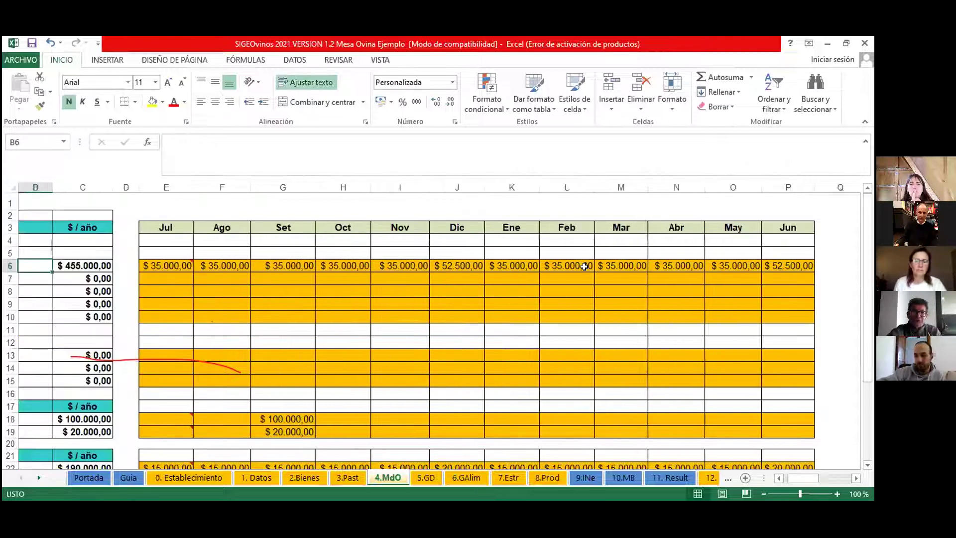
{"action": "key", "text": "Left"}
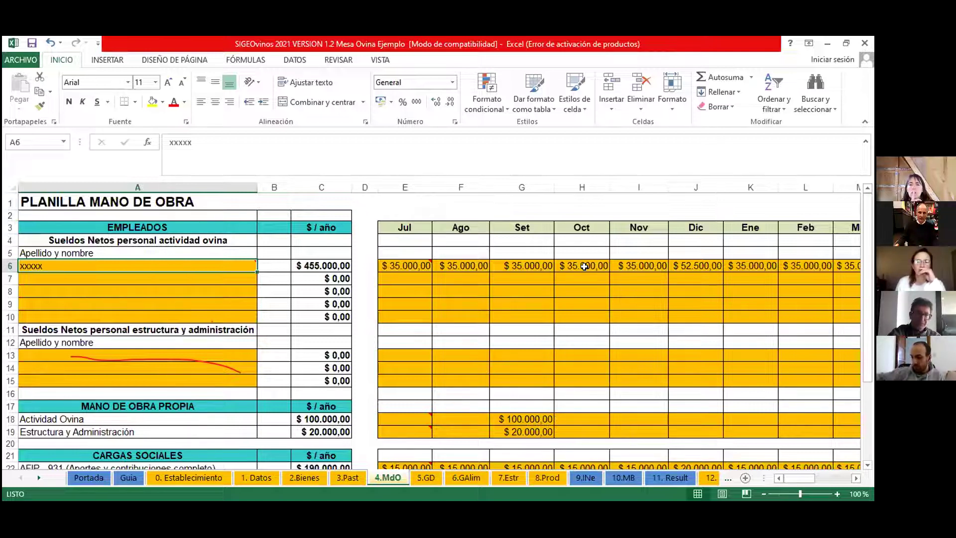
Review the labour categories down column A, from the employee rows through MANO DE OBRA PROPIA and CARGAS SOCIALES to SEGURO VIDA.
{"action": "key", "text": "Down"}
{"action": "key", "text": "Down"}
{"action": "key", "text": "Down"}
{"action": "key", "text": "Down"}
{"action": "key", "text": "Down"}
{"action": "key", "text": "Down"}
{"action": "key", "text": "Down"}
{"action": "key", "text": "Down"}
{"action": "key", "text": "Down"}
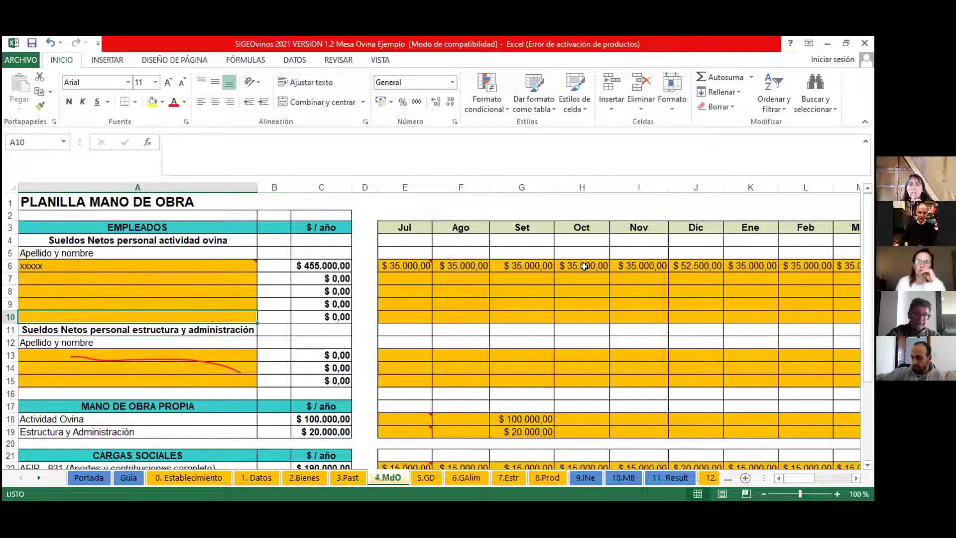
{"action": "key", "text": "Down"}
{"action": "key", "text": "Down"}
{"action": "key", "text": "Down"}
{"action": "key", "text": "Down"}
{"action": "key", "text": "Down"}
{"action": "key", "text": "Down"}
{"action": "key", "text": "Down"}
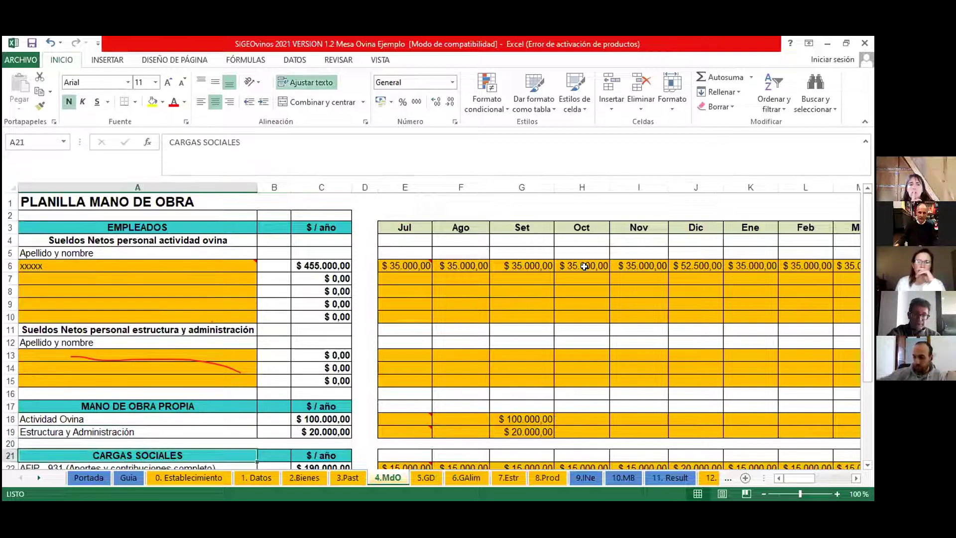
{"action": "key", "text": "Down"}
{"action": "key", "text": "Down"}
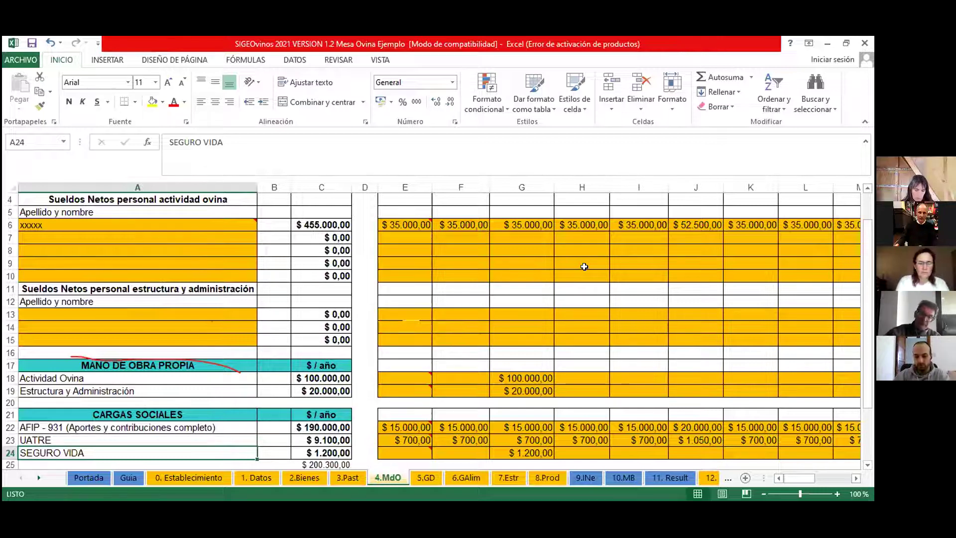
Inspect the Set amounts from the Actividad Ovina row of MANO DE OBRA PROPIA down through CARGAS SOCIALES to the TOTALES table.
{"action": "left_click", "coordinate": [546, 373]}
{"action": "left_click_drag", "start_coordinate": [542, 377], "coordinate": [550, 379]}
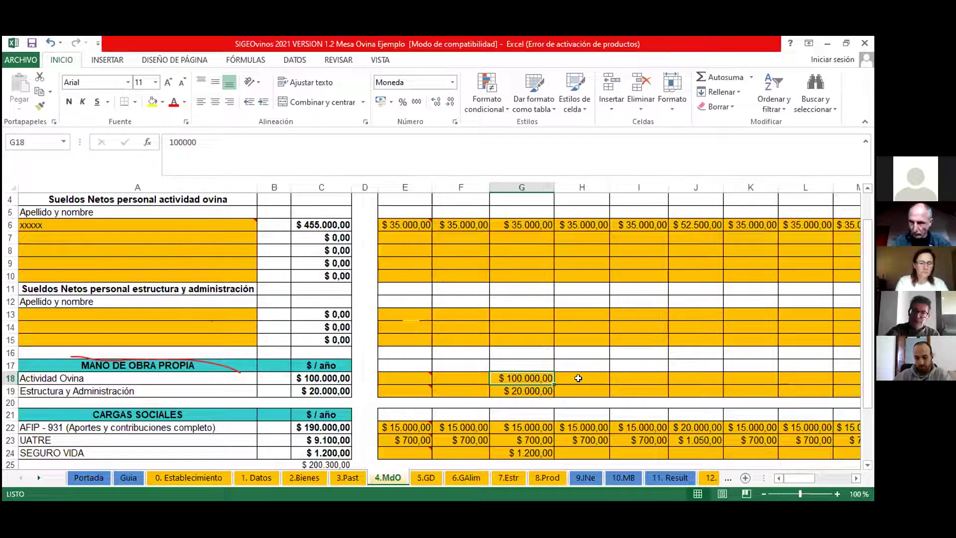
{"action": "key", "text": "Down"}
{"action": "key", "text": "Down"}
{"action": "key", "text": "Down"}
{"action": "key", "text": "Down"}
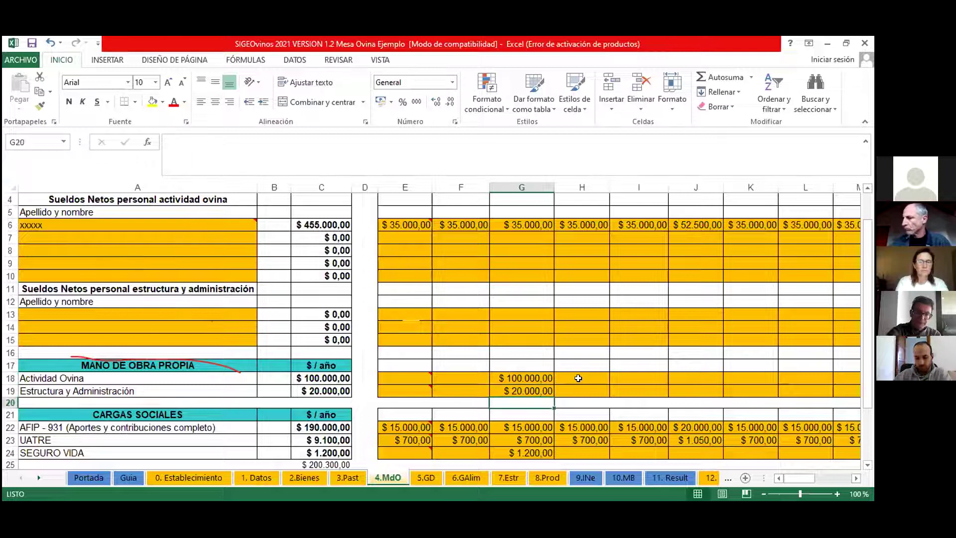
{"action": "key", "text": "Down"}
{"action": "key", "text": "Down"}
{"action": "key", "text": "Down"}
{"action": "key", "text": "Down"}
{"action": "key", "text": "Down"}
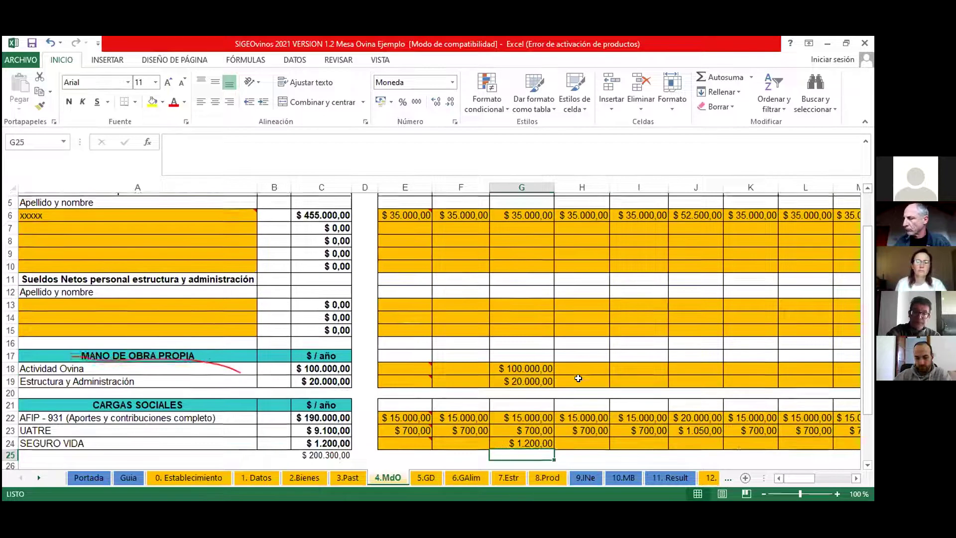
{"action": "key", "text": "Down"}
{"action": "key", "text": "Down"}
{"action": "key", "text": "Down"}
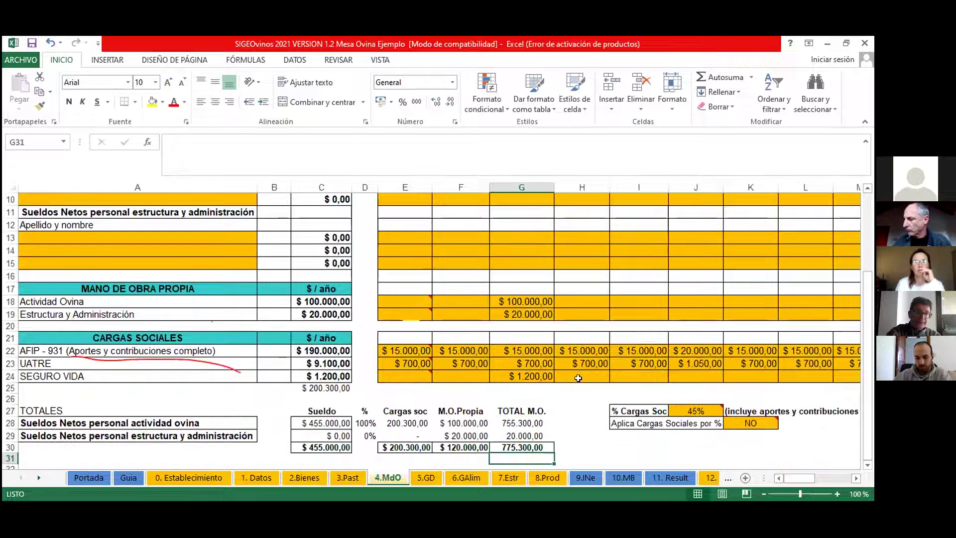
Go back up to the AFIP - 931 row of CARGAS SOCIALES and check its Set and Oct amounts.
{"action": "key", "text": "Up"}
{"action": "key", "text": "Up"}
{"action": "key", "text": "Up"}
{"action": "key", "text": "Up"}
{"action": "key", "text": "Up"}
{"action": "key", "text": "Up"}
{"action": "key", "text": "Up"}
{"action": "key", "text": "Up"}
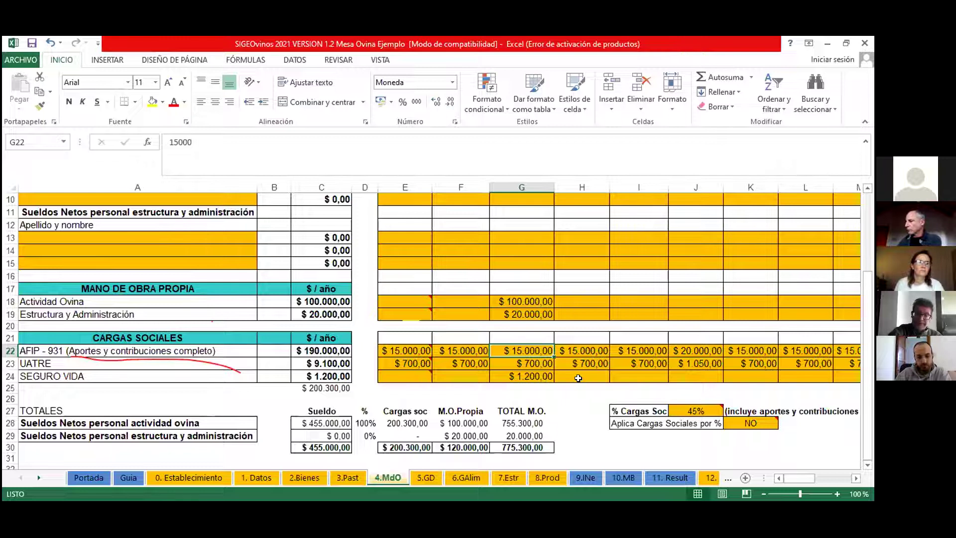
{"action": "key", "text": "Right"}
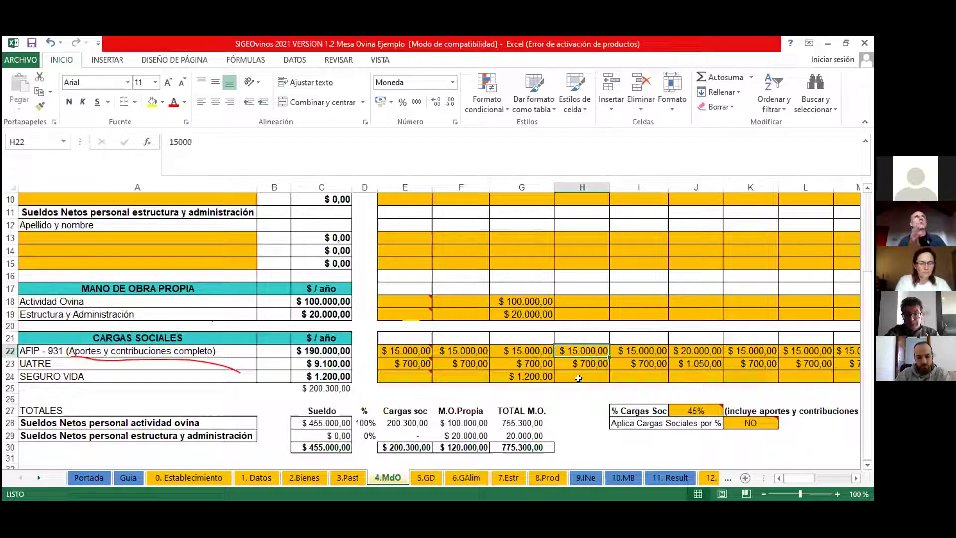
Follow the AFIP - 931 amounts across the months from Oct to Abr.
{"action": "key", "text": "Right"}
{"action": "key", "text": "Right"}
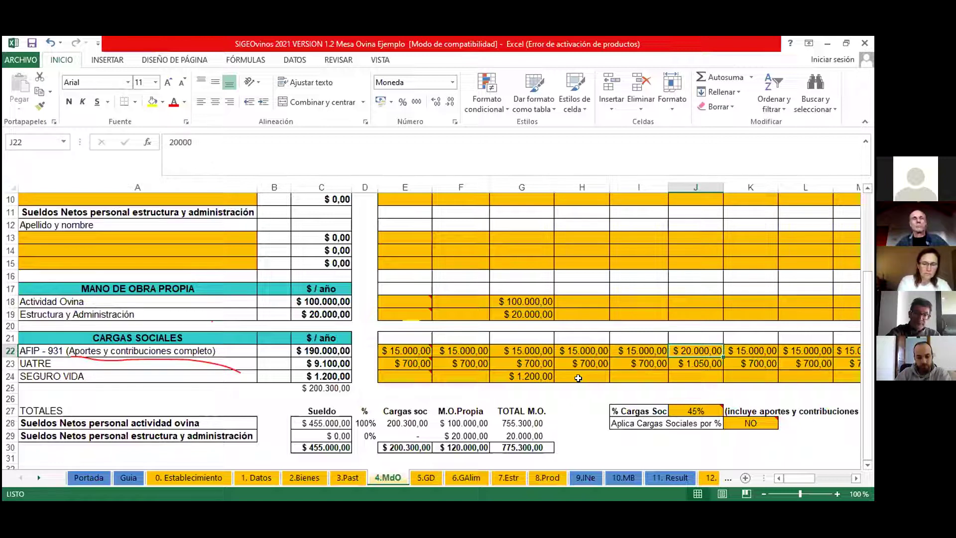
{"action": "key", "text": "Right"}
{"action": "key", "text": "Right"}
{"action": "key", "text": "Right"}
{"action": "key", "text": "Right"}
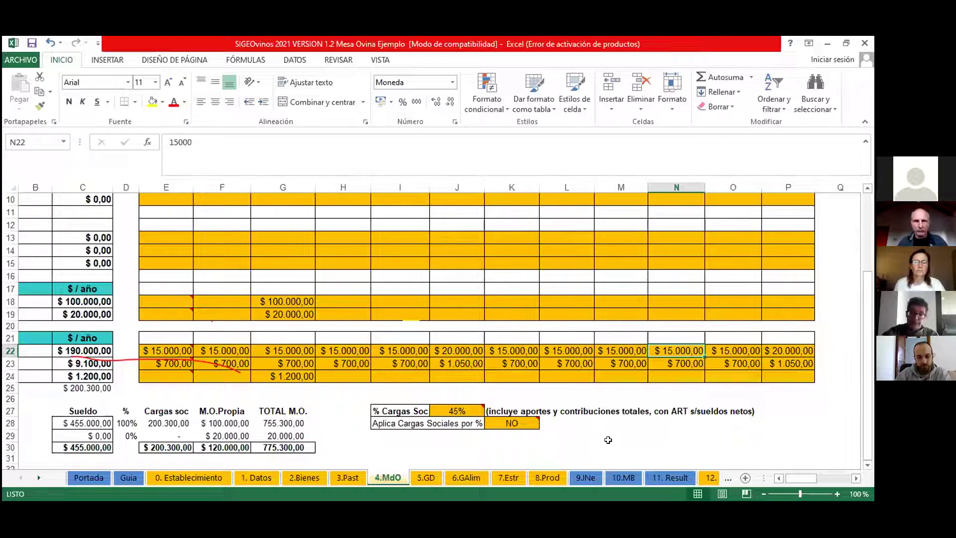
Check the % Cargas Soc rate and set Aplica Cargas Sociales por % to SI.
{"action": "left_click", "coordinate": [470, 409]}
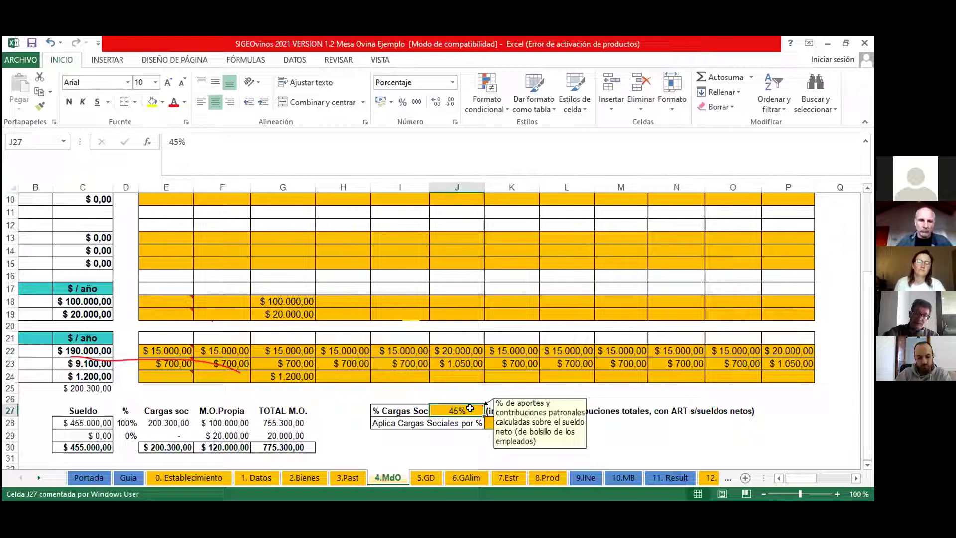
{"action": "left_click", "coordinate": [641, 437]}
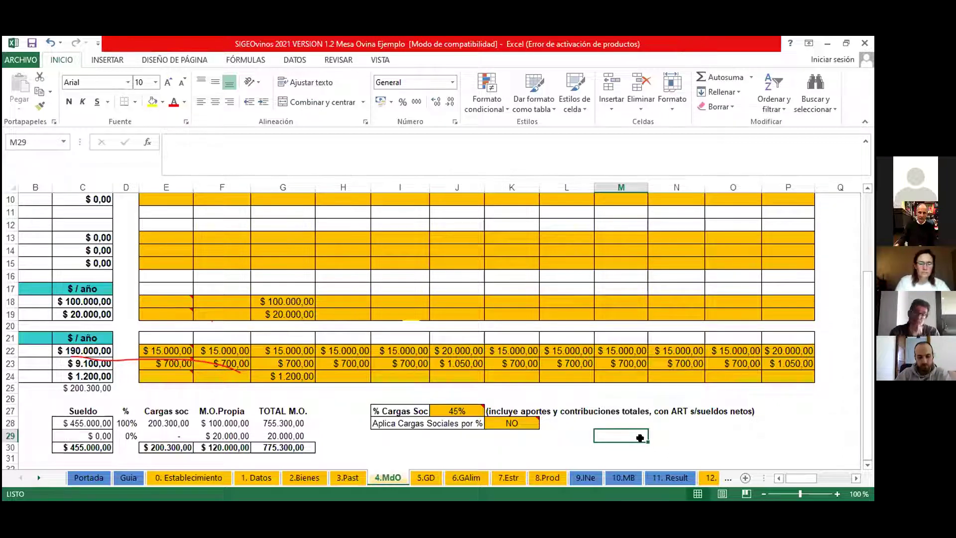
{"action": "left_click", "coordinate": [517, 417]}
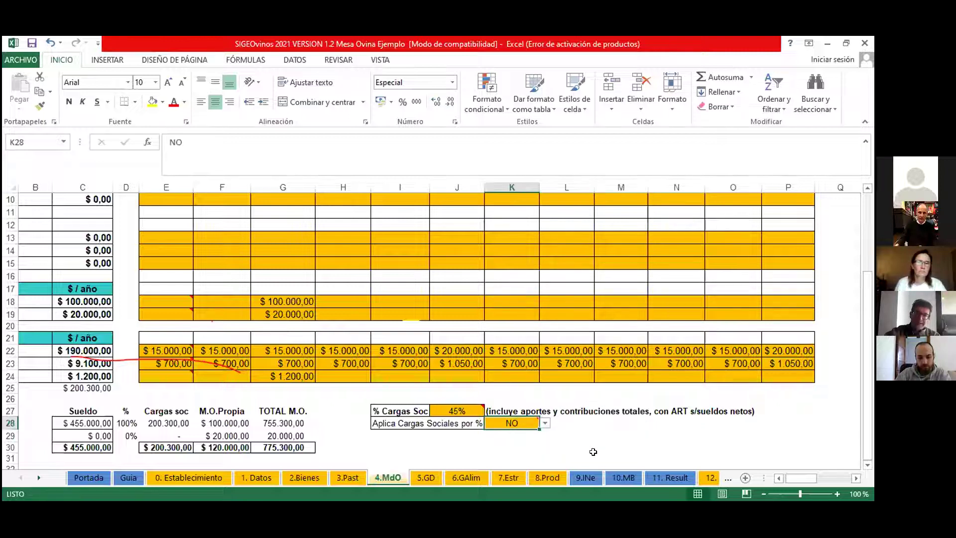
{"action": "left_click", "coordinate": [545, 422]}
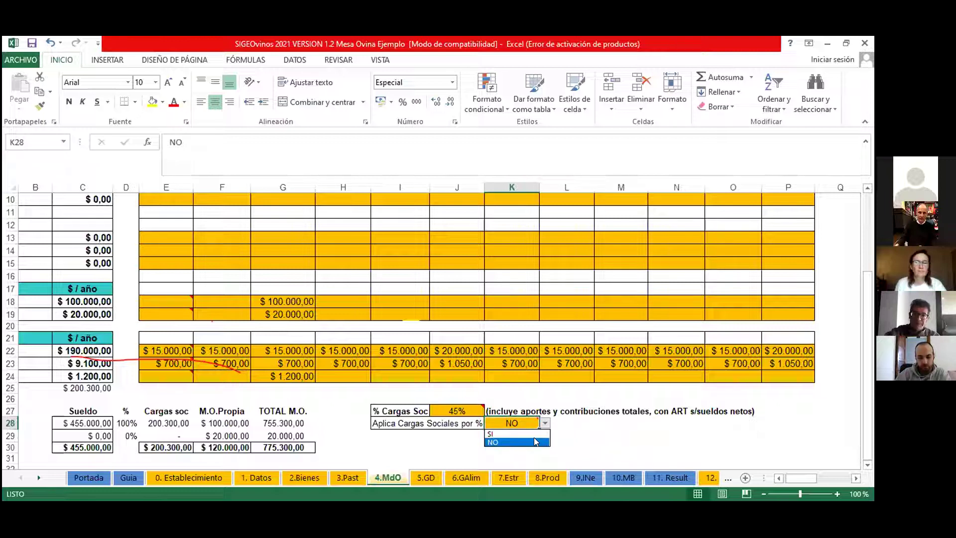
{"action": "left_click", "coordinate": [495, 433]}
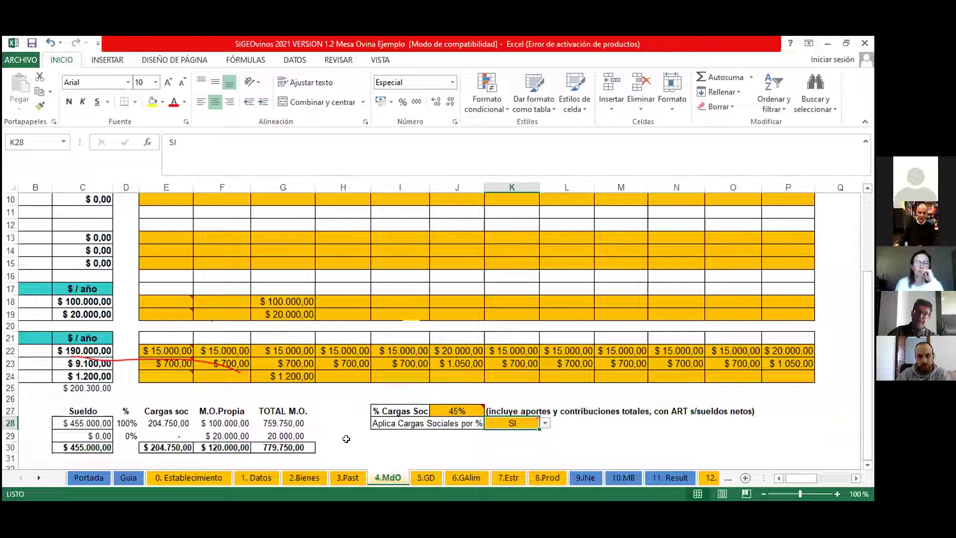
Recheck the % Cargas Soc cell and read the comment on Aplica Cargas Sociales por %.
{"action": "left_click", "coordinate": [469, 403]}
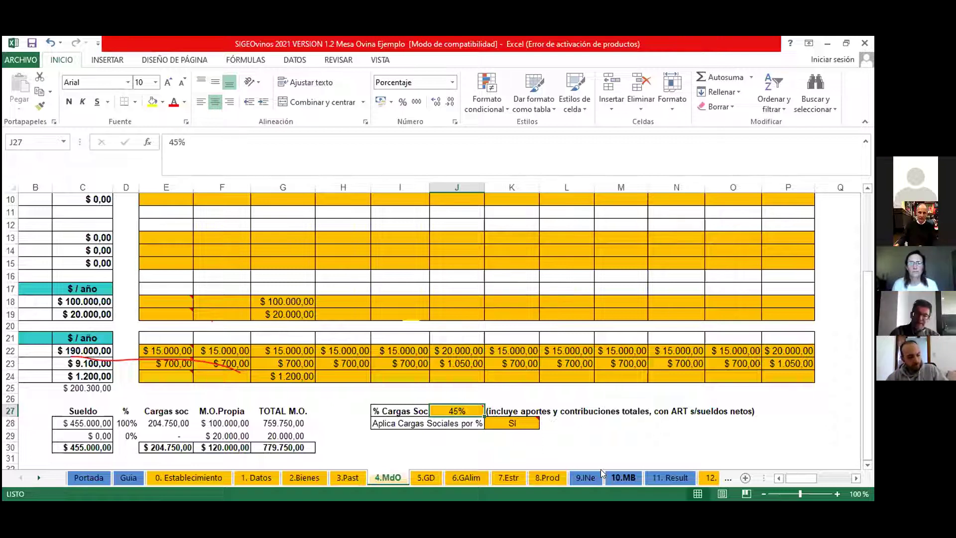
{"action": "left_click", "coordinate": [526, 419]}
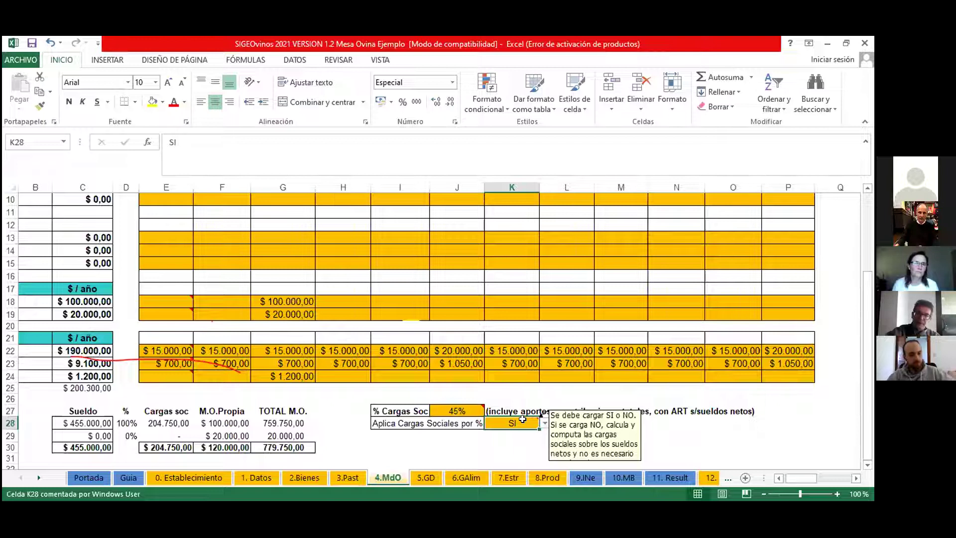
{"action": "scroll", "coordinate": [522, 419], "scroll_direction": "down", "scroll_amount": 1}
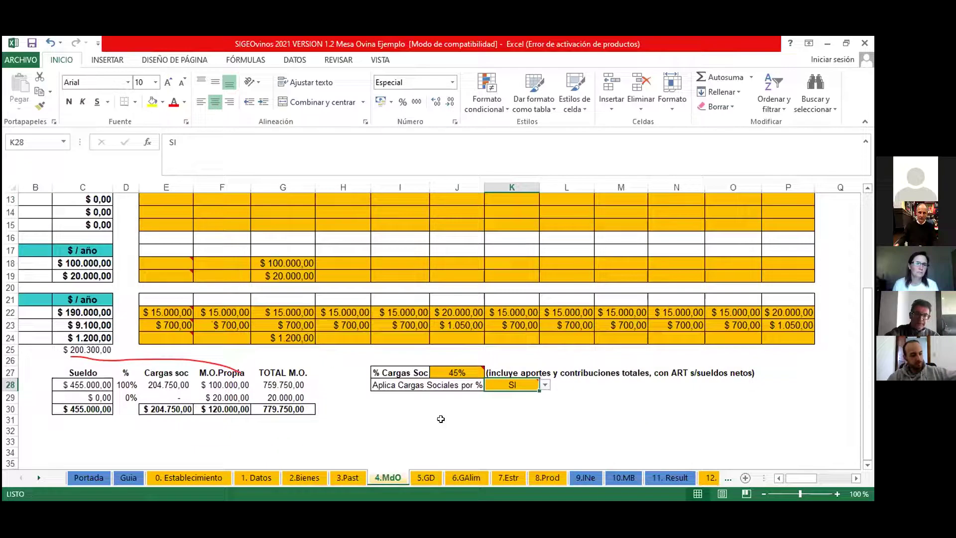
Go back to column A in row 32 to view the whole TOTALES table with its row labels.
{"action": "left_click", "coordinate": [407, 422]}
{"action": "key", "text": "Left"}
{"action": "key", "text": "Left"}
{"action": "key", "text": "Left"}
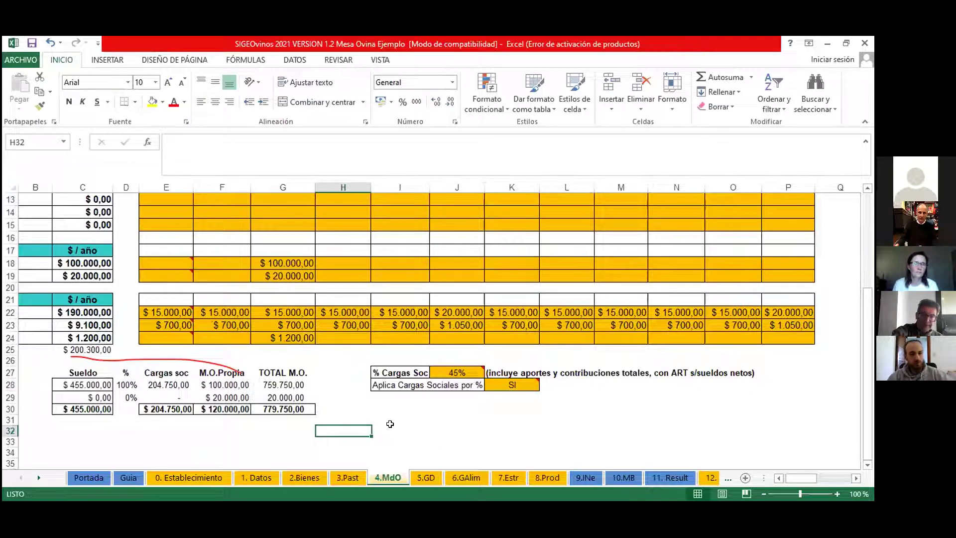
{"action": "key", "text": "Left"}
{"action": "key", "text": "Left"}
{"action": "key", "text": "Left"}
{"action": "key", "text": "Left"}
{"action": "key", "text": "Left"}
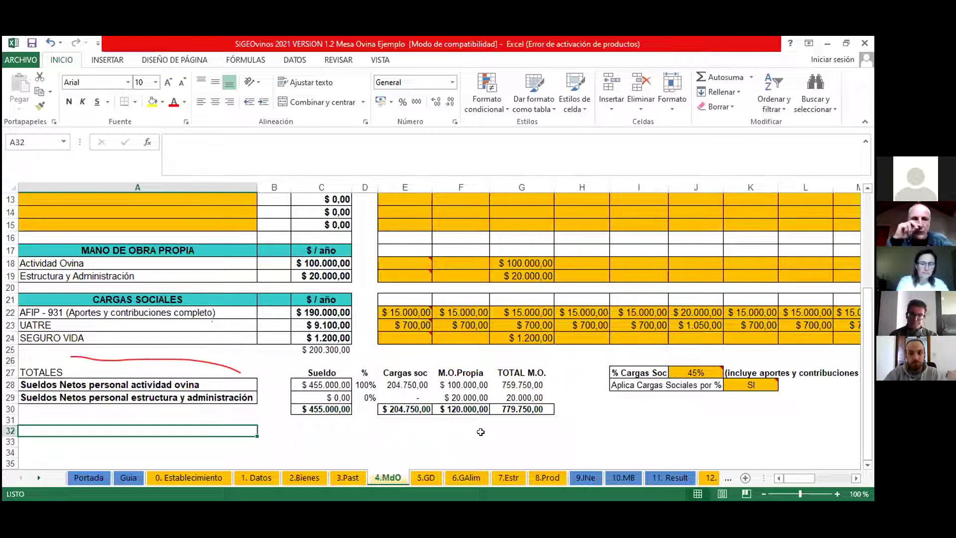
Review the PLANILLA MANO DE OBRA sheet from the EMPLEADOS rows down to CARGAS SOCIALES.
{"action": "scroll", "coordinate": [516, 413], "scroll_direction": "up", "scroll_amount": 2}
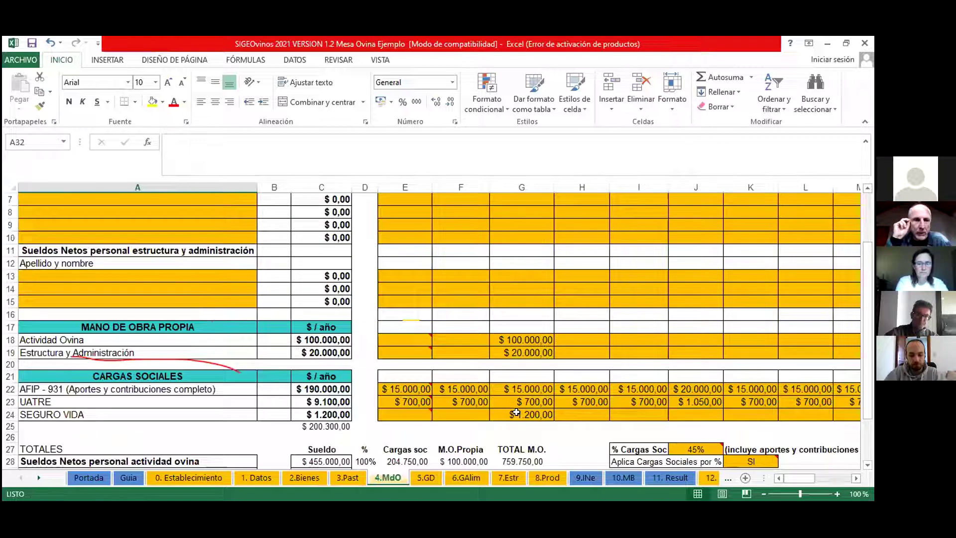
{"action": "scroll", "coordinate": [516, 413], "scroll_direction": "up", "scroll_amount": 2}
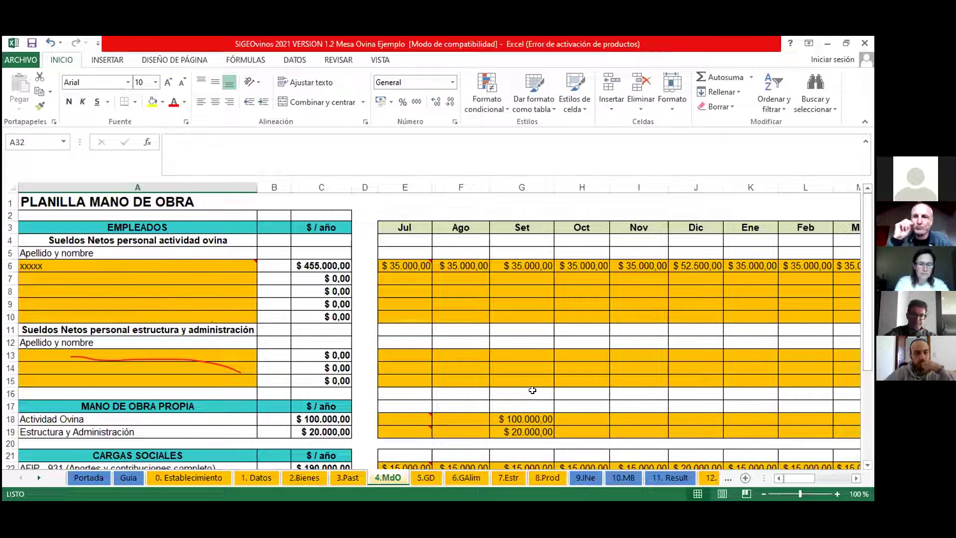
{"action": "scroll", "coordinate": [537, 390], "scroll_direction": "down", "scroll_amount": 1}
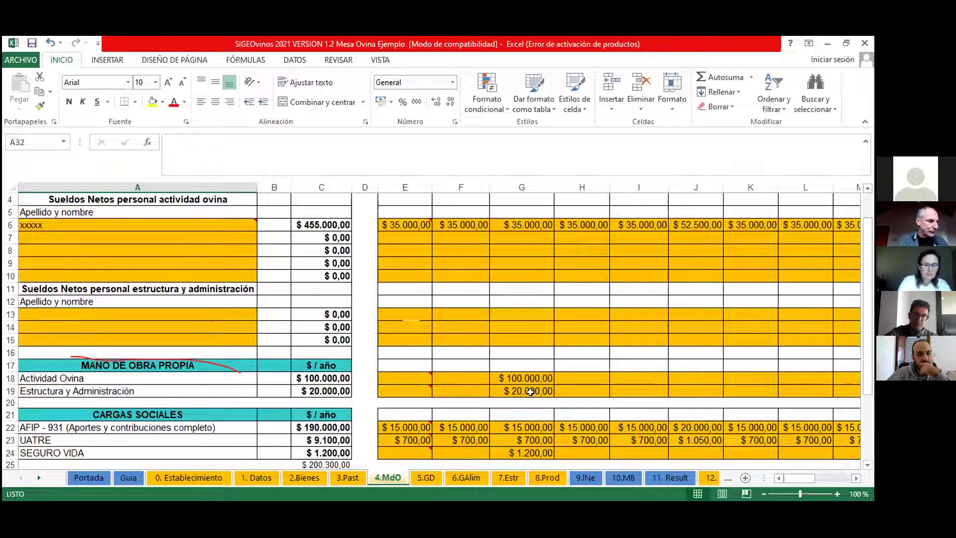
Open the 5.GD sheet and follow the Verdeos de invierno row across the months from Ago to past Jun.
{"action": "left_click", "coordinate": [424, 477]}
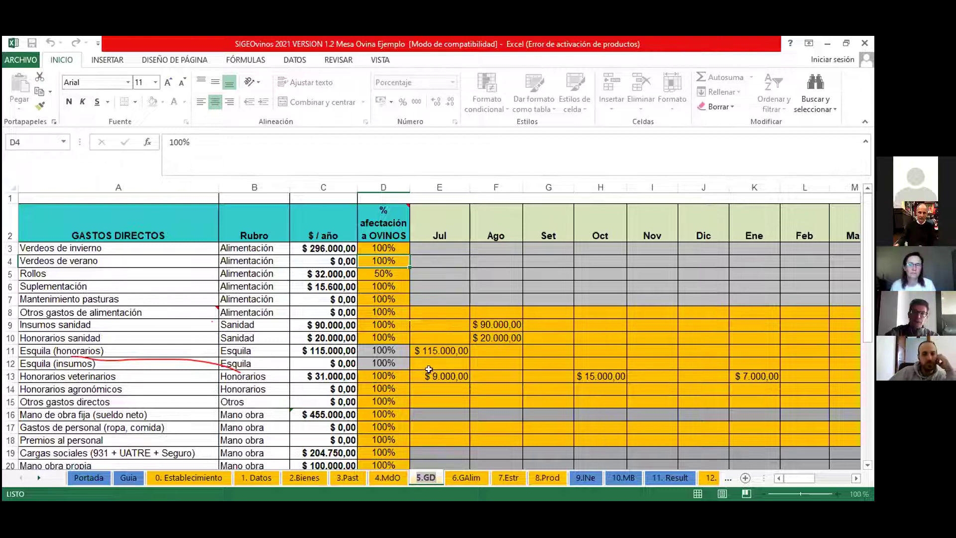
{"action": "left_click", "coordinate": [499, 246]}
{"action": "key", "text": "Right"}
{"action": "key", "text": "Right"}
{"action": "key", "text": "Right"}
{"action": "key", "text": "Right"}
{"action": "key", "text": "Right"}
{"action": "key", "text": "Right"}
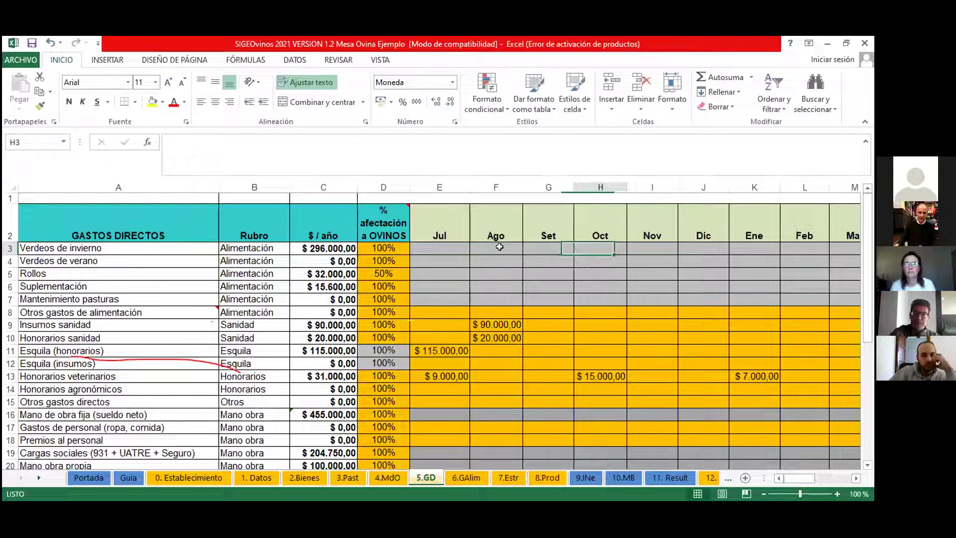
{"action": "key", "text": "Right"}
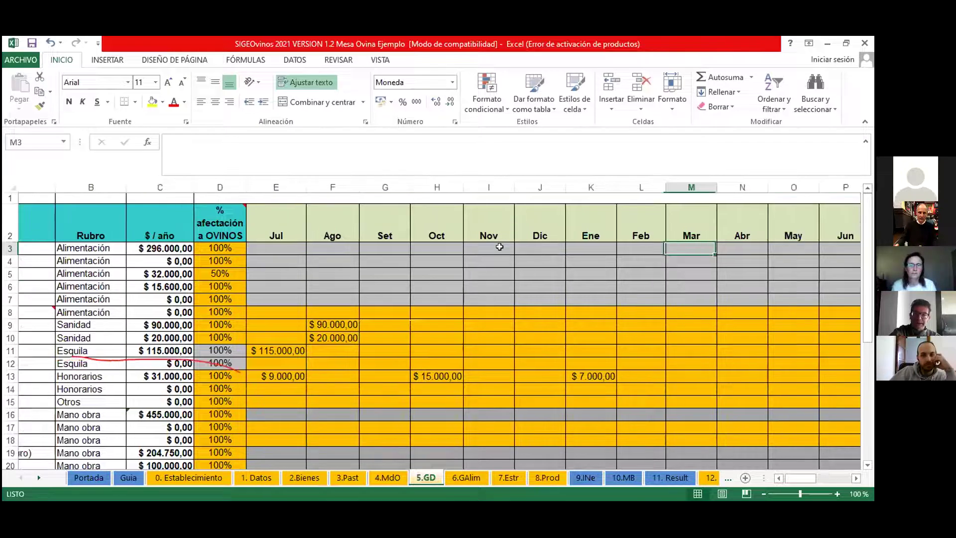
{"action": "key", "text": "Right"}
{"action": "key", "text": "Right"}
{"action": "key", "text": "Right"}
{"action": "key", "text": "Right"}
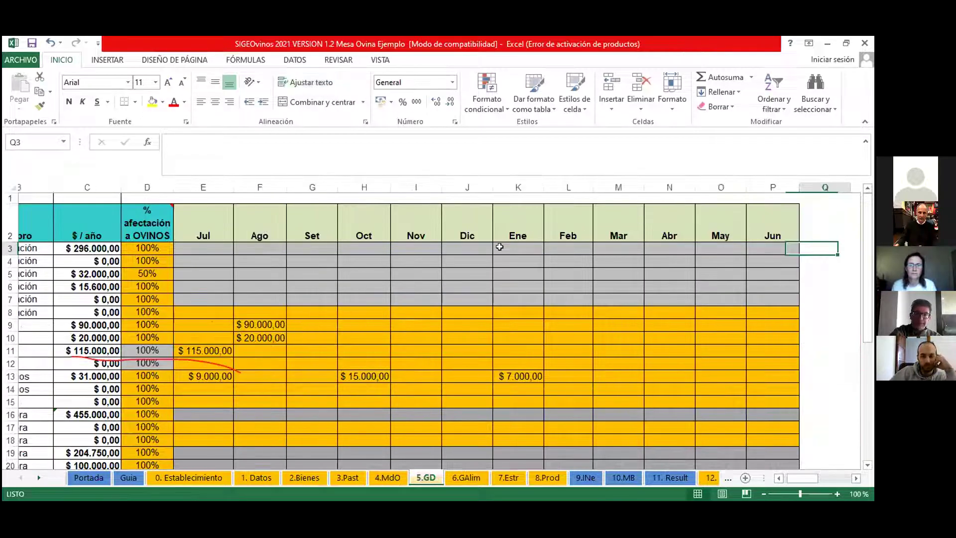
Return along the Verdeos de invierno row to its label and check the % afectación a OVINOS for Rollos.
{"action": "key", "text": "Left"}
{"action": "key", "text": "Left"}
{"action": "key", "text": "Left"}
{"action": "key", "text": "Left"}
{"action": "key", "text": "Left"}
{"action": "key", "text": "Left"}
{"action": "key", "text": "Left"}
{"action": "key", "text": "Left"}
{"action": "key", "text": "Left"}
{"action": "key", "text": "Left"}
{"action": "key", "text": "Left"}
{"action": "key", "text": "Left"}
{"action": "key", "text": "Left"}
{"action": "key", "text": "Left"}
{"action": "key", "text": "Left"}
{"action": "key", "text": "Left"}
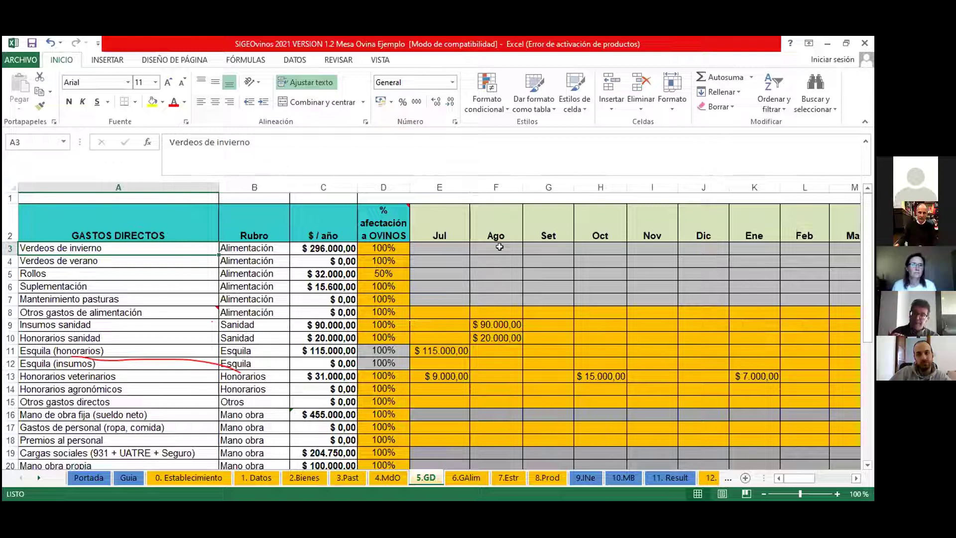
{"action": "left_click", "coordinate": [393, 271]}
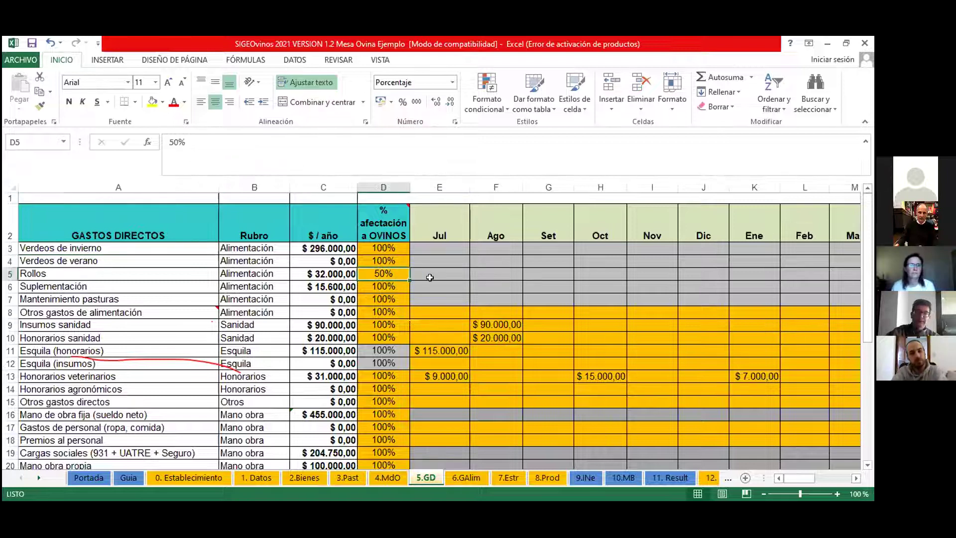
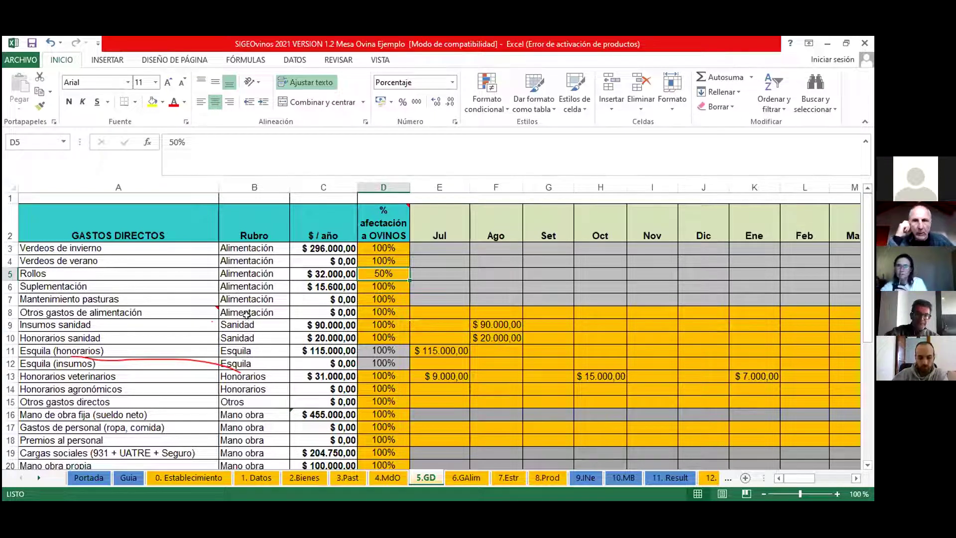
Inspect the Mano obra rows from Mano de obra fija to Consumos carne propia empleados, including the July cells and the sheep allocation percentage.
{"action": "scroll", "coordinate": [459, 348], "scroll_direction": "down", "scroll_amount": 2}
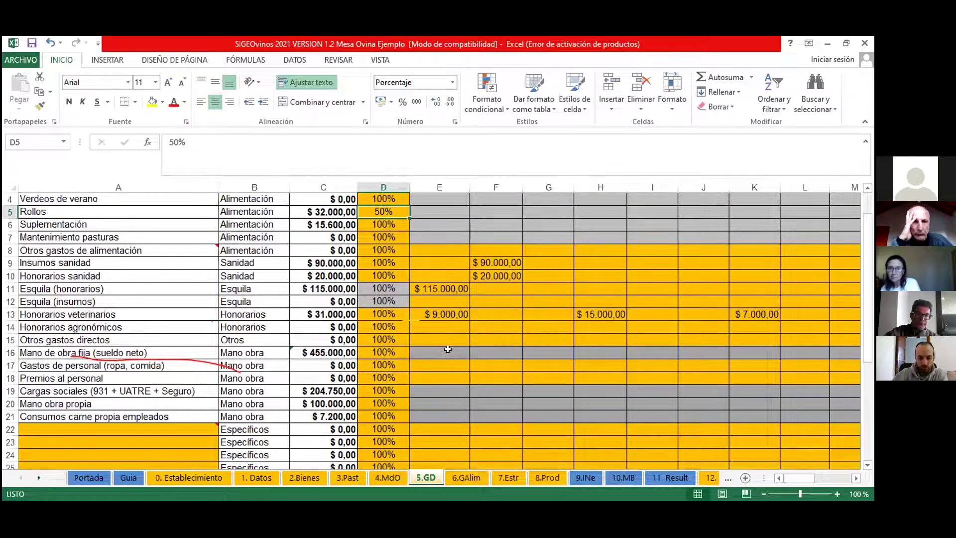
{"action": "left_click", "coordinate": [447, 350]}
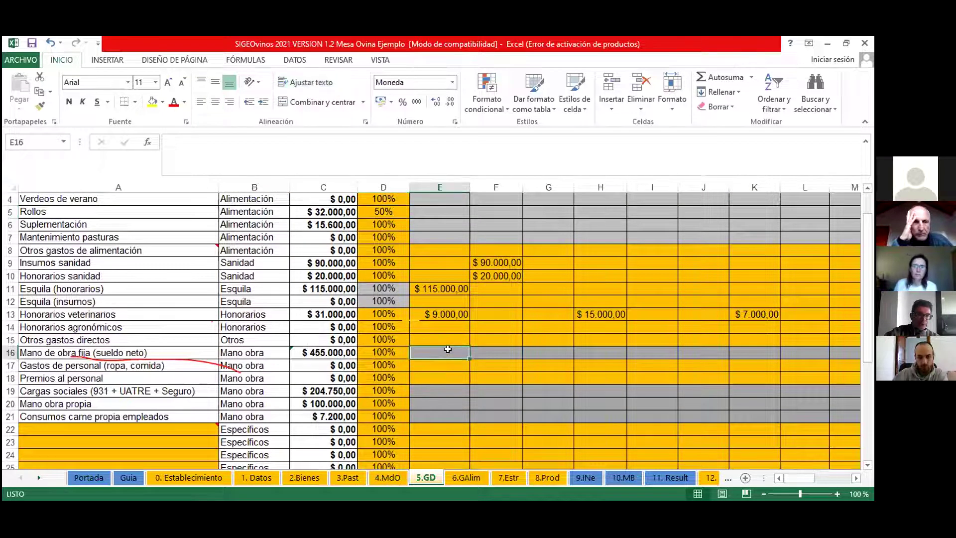
{"action": "left_click", "coordinate": [449, 417]}
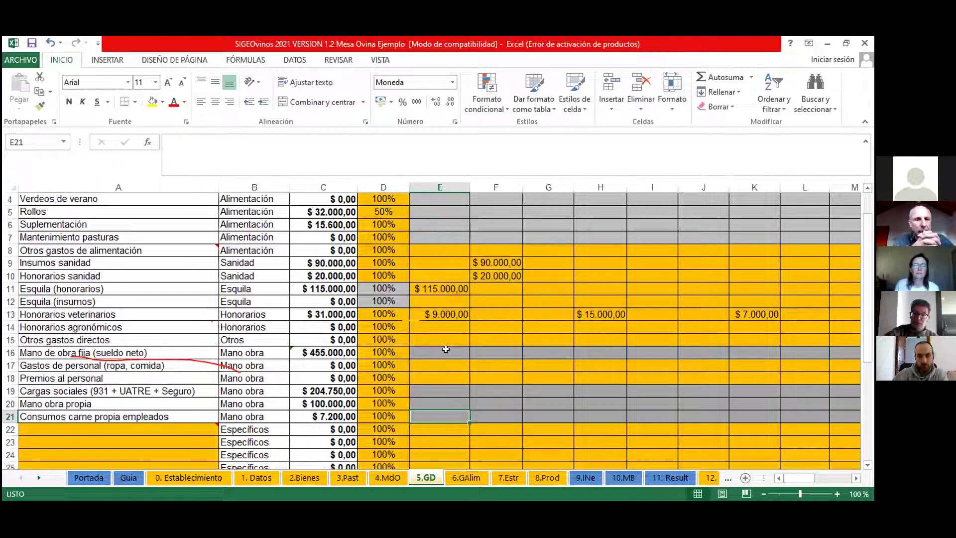
{"action": "left_click", "coordinate": [393, 349]}
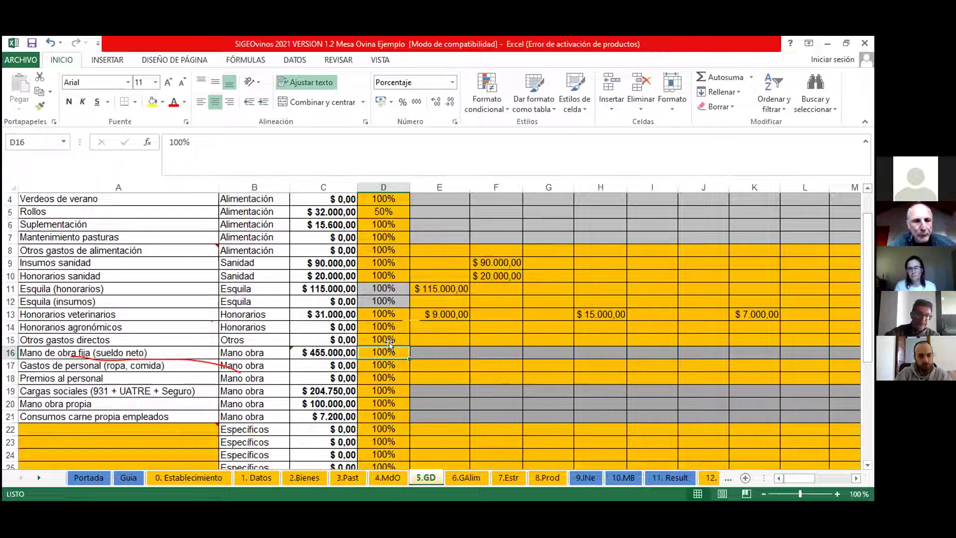
{"action": "left_click", "coordinate": [446, 365]}
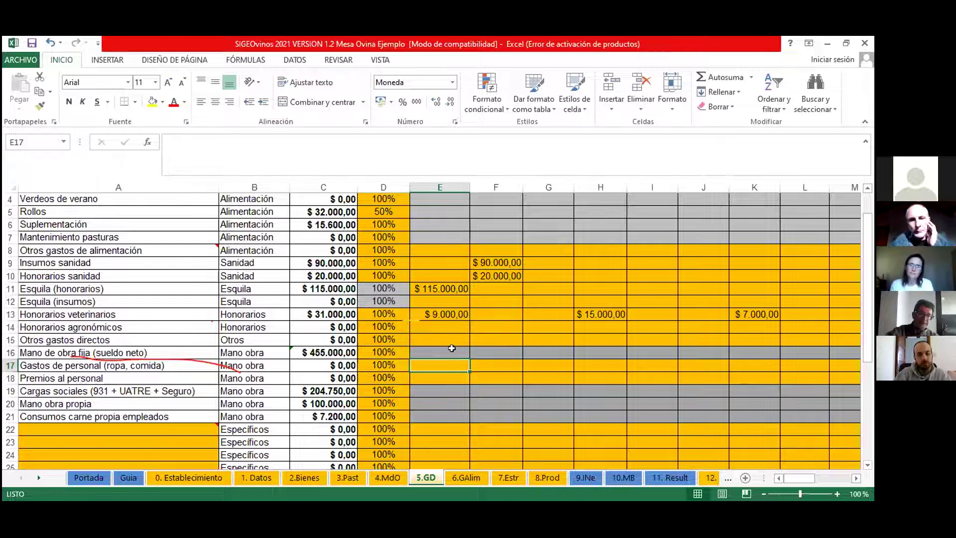
Read the comment on the reserved Específicos rows 22 to 27 and inspect their name and July cells.
{"action": "scroll", "coordinate": [452, 348], "scroll_direction": "down", "scroll_amount": 1}
{"action": "scroll", "coordinate": [452, 347], "scroll_direction": "down", "scroll_amount": 1}
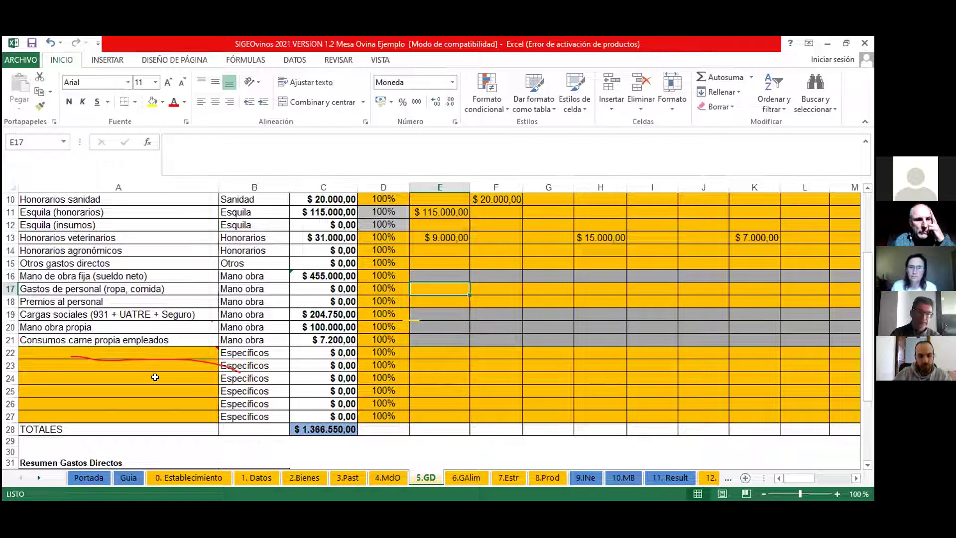
{"action": "mouse_move", "coordinate": [191, 352]}
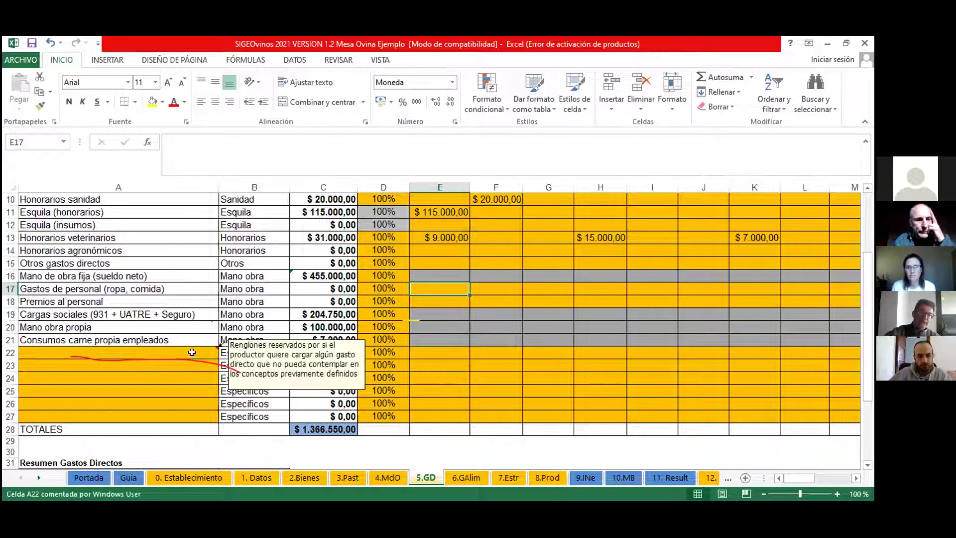
{"action": "left_click", "coordinate": [119, 416]}
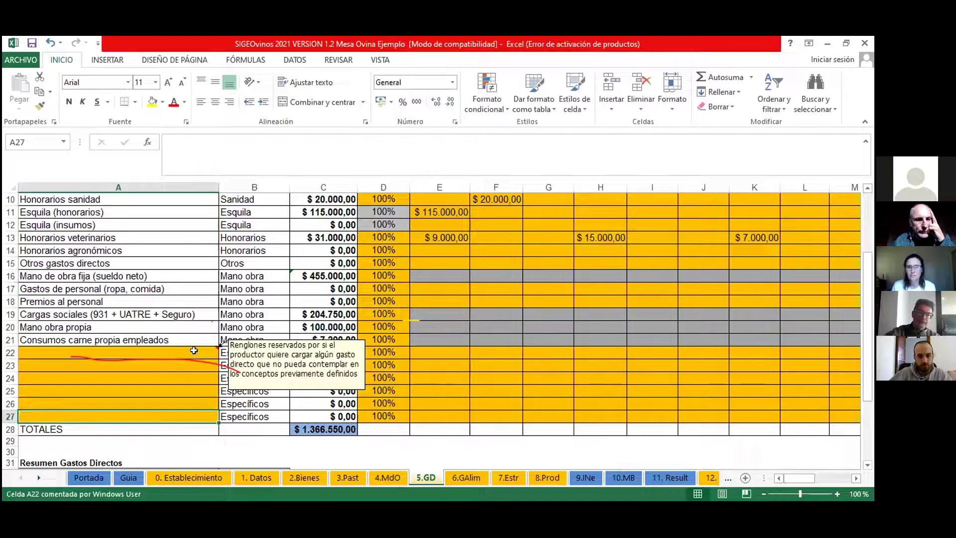
{"action": "left_click", "coordinate": [446, 357]}
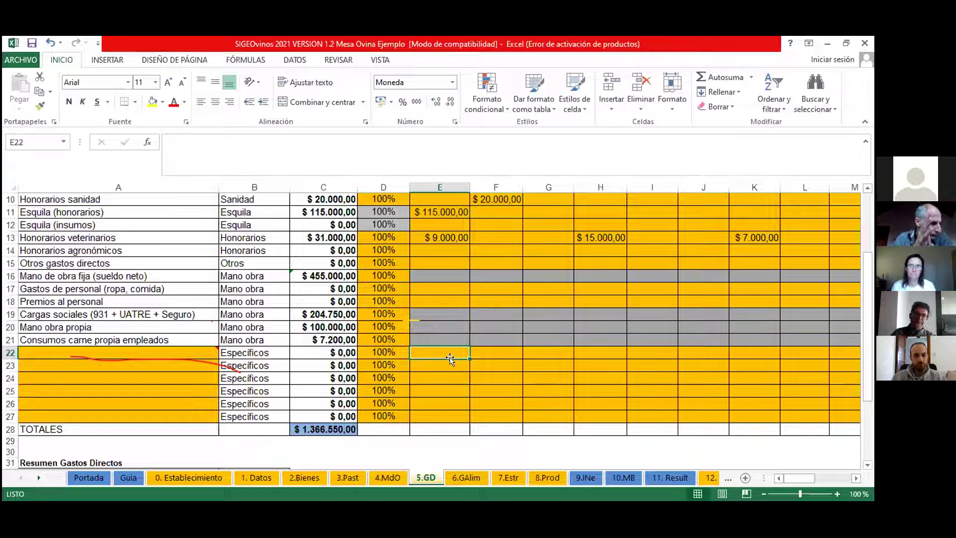
Check the July amount of Honorarios veterinarios and review the GASTOS DIRECTOS rows around it.
{"action": "left_click", "coordinate": [459, 238]}
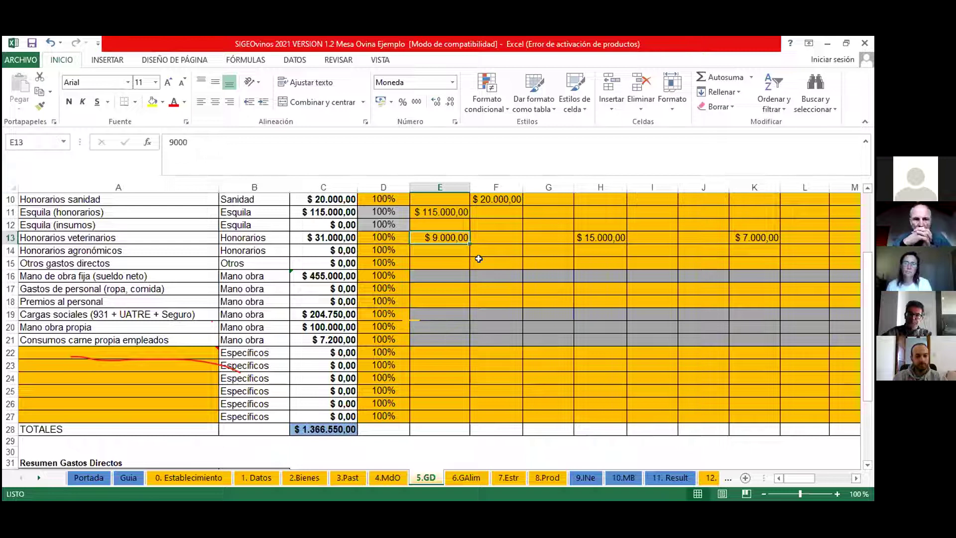
{"action": "scroll", "coordinate": [506, 408], "scroll_direction": "up", "scroll_amount": 2}
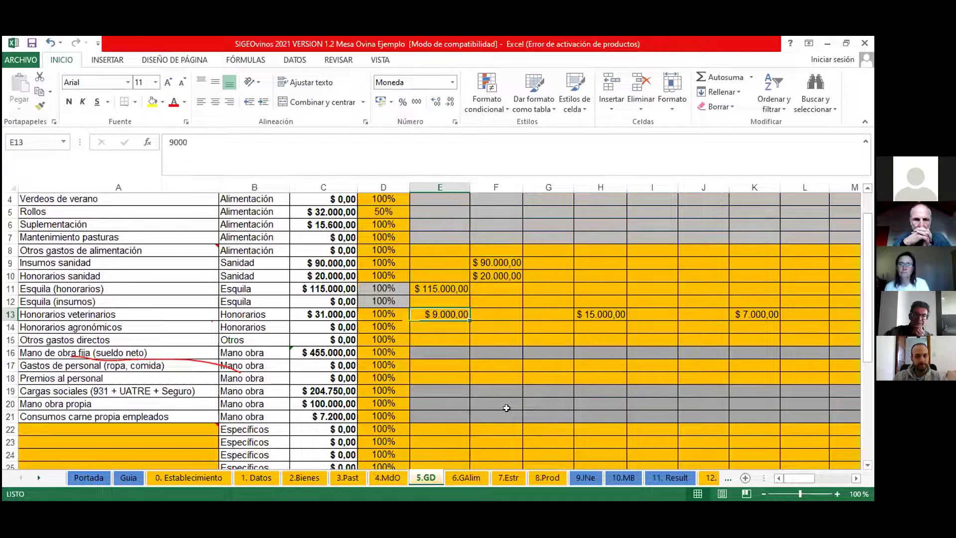
{"action": "scroll", "coordinate": [506, 408], "scroll_direction": "up", "scroll_amount": 1}
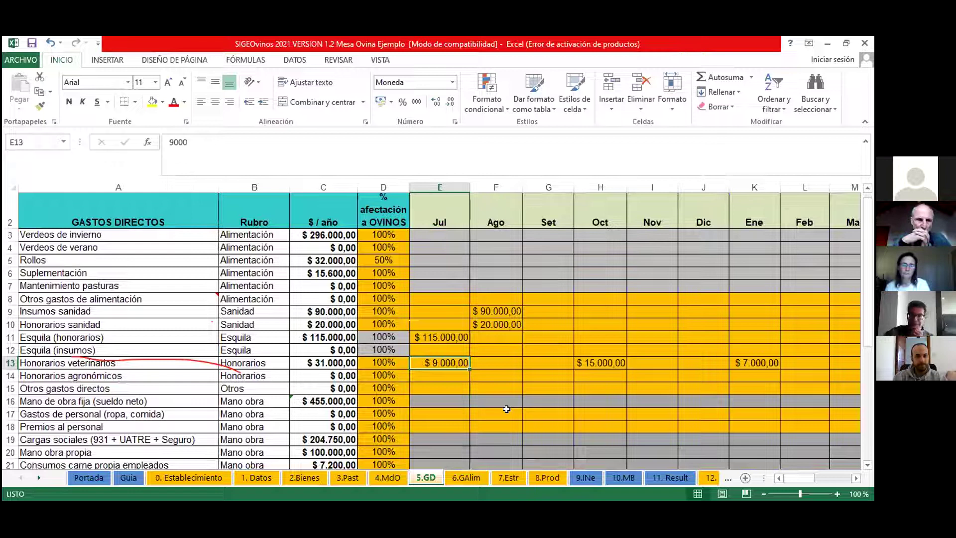
{"action": "scroll", "coordinate": [506, 405], "scroll_direction": "down", "scroll_amount": 1}
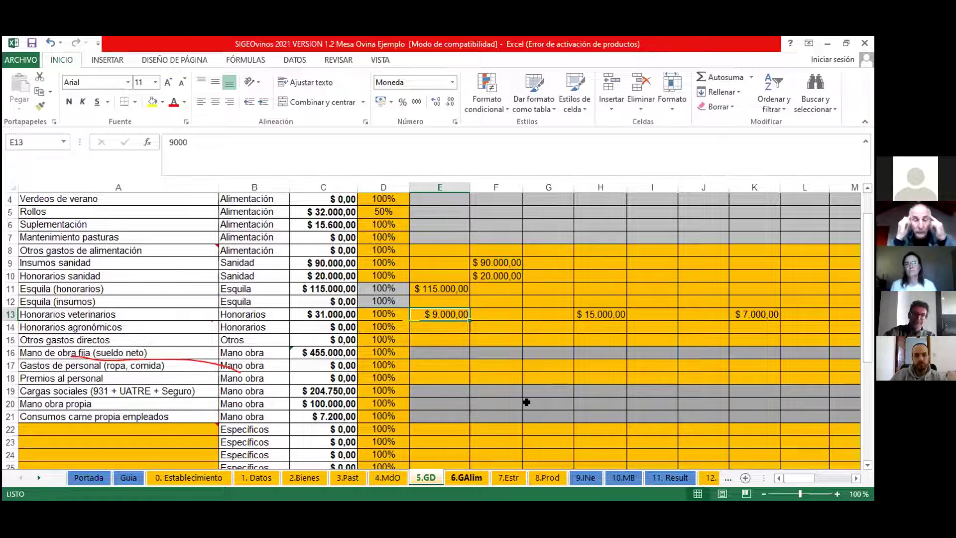
Open the 6.GAlim sheet and review the RESUMEN COSTOS DE ALIMENTACION table with its total cost and total expense rows.
{"action": "key", "text": "ctrl+Page_Down"}
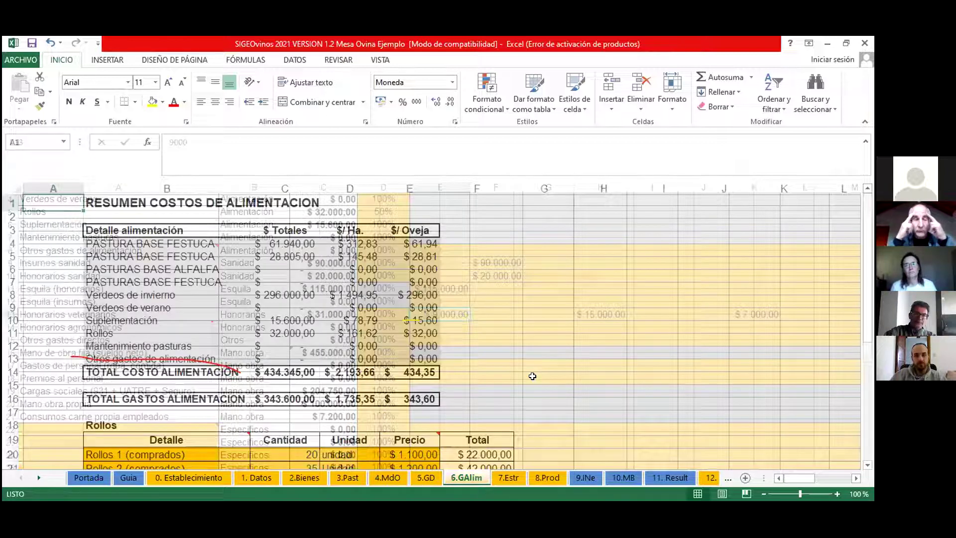
{"action": "scroll", "coordinate": [531, 376], "scroll_direction": "down", "scroll_amount": 1}
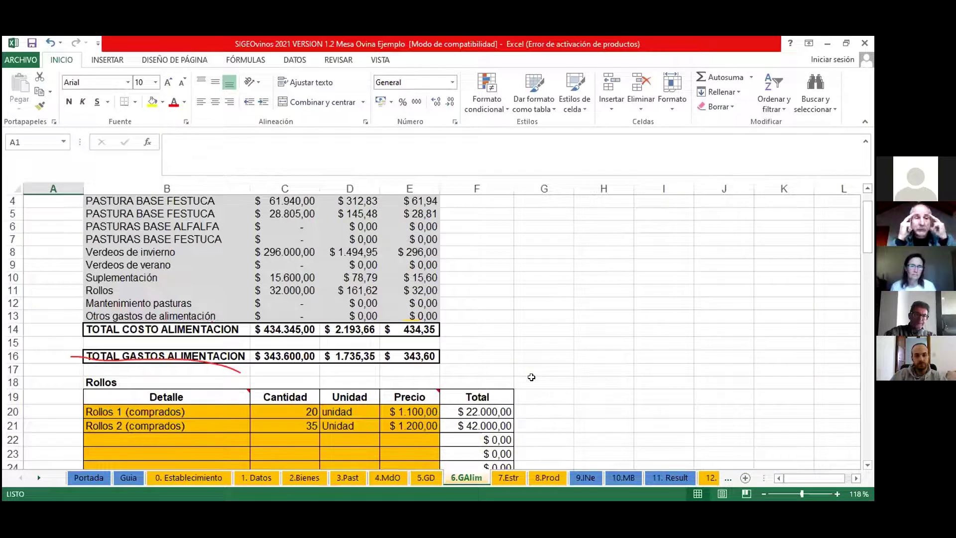
{"action": "scroll", "coordinate": [531, 377], "scroll_direction": "up", "scroll_amount": 1}
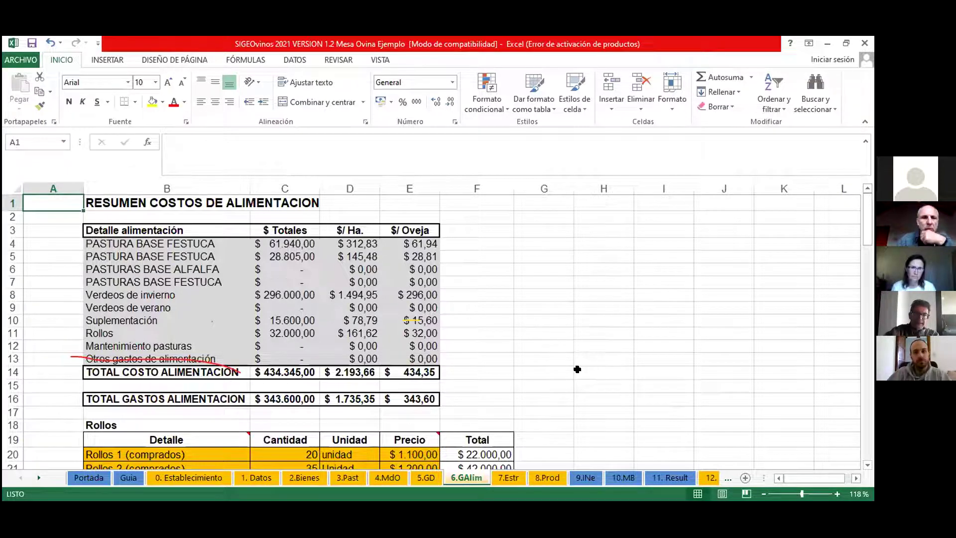
{"action": "scroll", "coordinate": [577, 369], "scroll_direction": "down", "scroll_amount": 1}
{"action": "scroll", "coordinate": [577, 369], "scroll_direction": "up", "scroll_amount": 1}
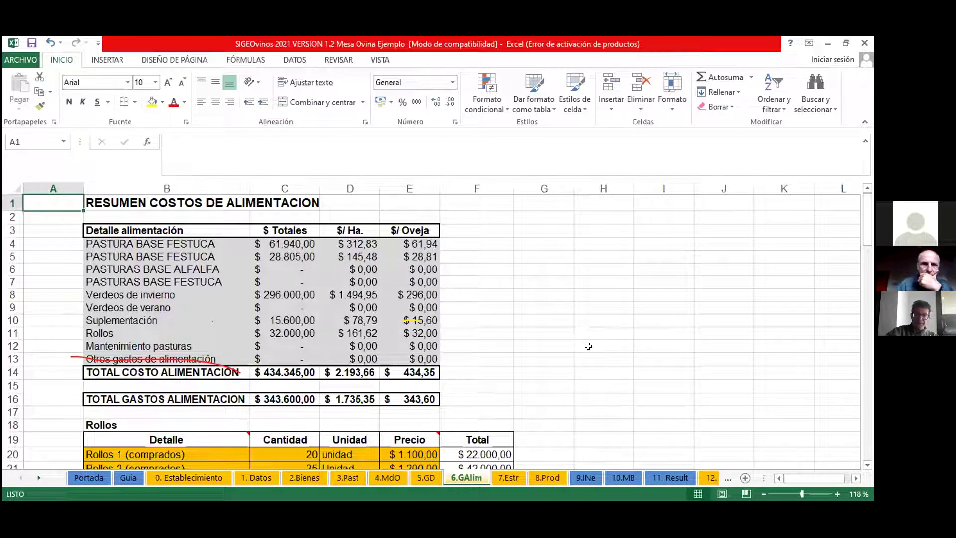
Examine the Rollos and Suplementación tables below the feeding cost summary, including their quantities, units and prices.
{"action": "scroll", "coordinate": [587, 342], "scroll_direction": "down", "scroll_amount": 1}
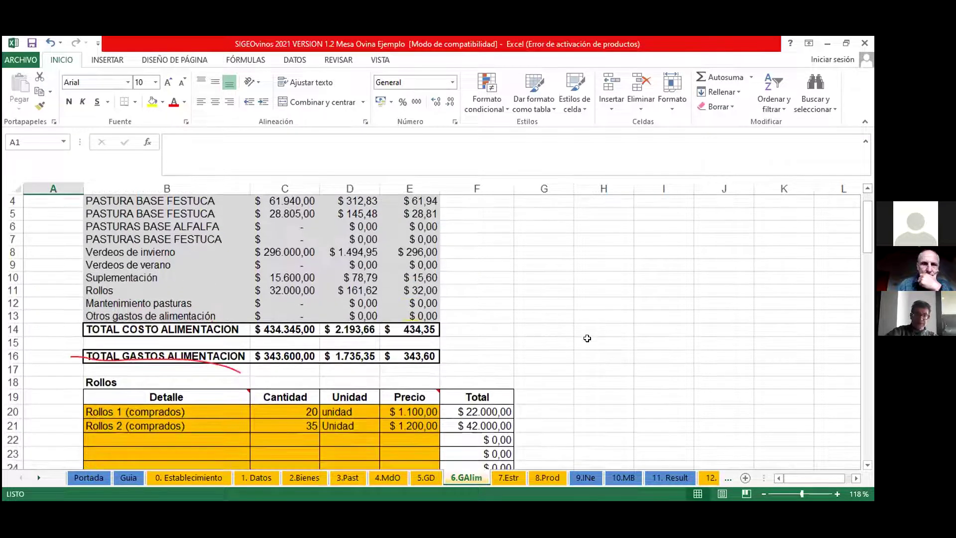
{"action": "scroll", "coordinate": [587, 338], "scroll_direction": "down", "scroll_amount": 1}
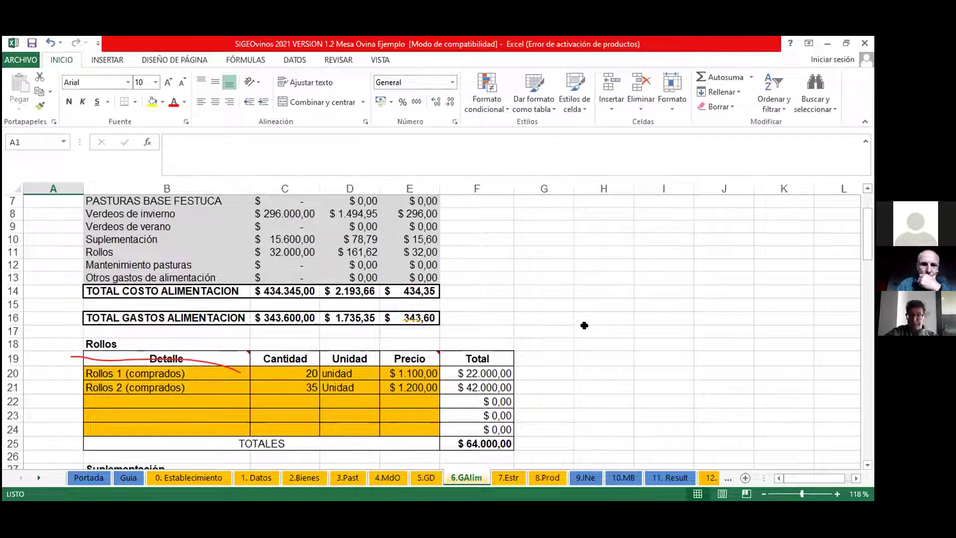
{"action": "scroll", "coordinate": [583, 321], "scroll_direction": "down", "scroll_amount": 2}
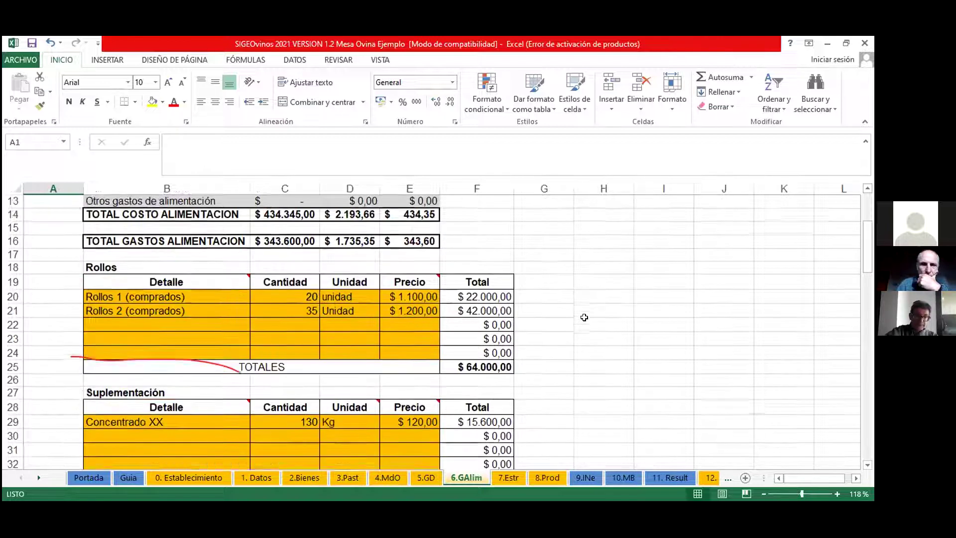
{"action": "scroll", "coordinate": [584, 317], "scroll_direction": "down", "scroll_amount": 1}
{"action": "scroll", "coordinate": [584, 317], "scroll_direction": "down", "scroll_amount": 1}
{"action": "scroll", "coordinate": [584, 317], "scroll_direction": "down", "scroll_amount": 2}
{"action": "scroll", "coordinate": [583, 316], "scroll_direction": "up", "scroll_amount": 3}
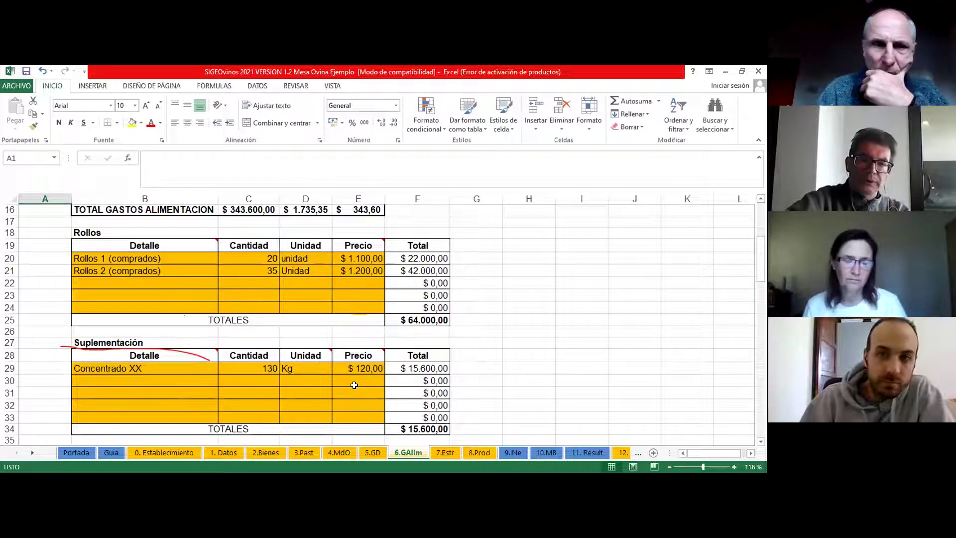
Examine the Verdeos de invierno table, from its hectares and Laboreos y aplicaciones to the totals per year and per hectare.
{"action": "scroll", "coordinate": [355, 384], "scroll_direction": "down", "scroll_amount": 2}
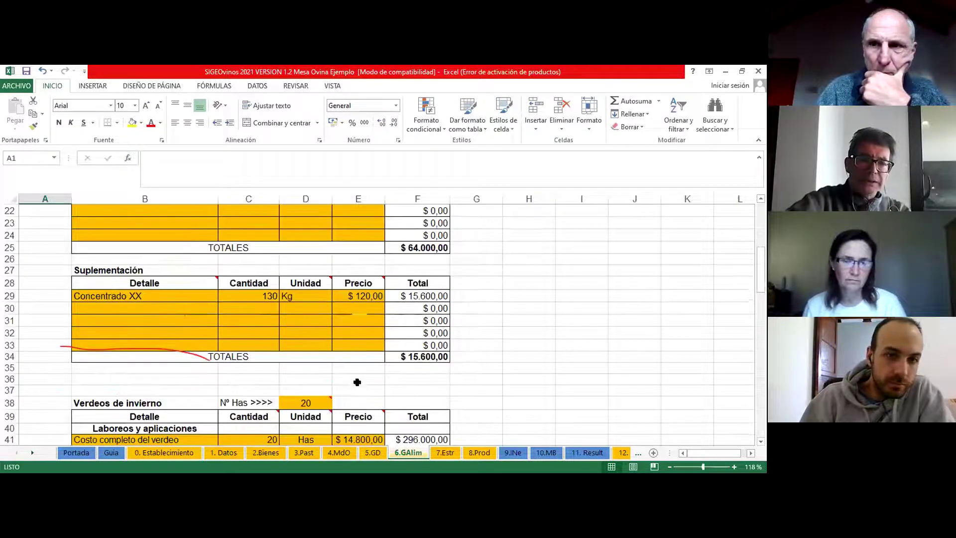
{"action": "scroll", "coordinate": [357, 380], "scroll_direction": "down", "scroll_amount": 1}
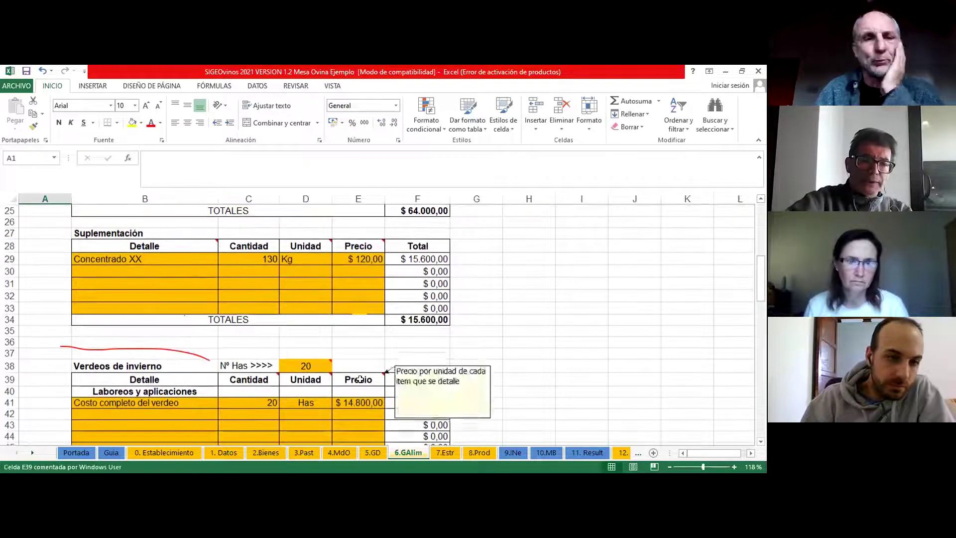
{"action": "scroll", "coordinate": [358, 379], "scroll_direction": "down", "scroll_amount": 2}
{"action": "scroll", "coordinate": [360, 379], "scroll_direction": "down", "scroll_amount": 2}
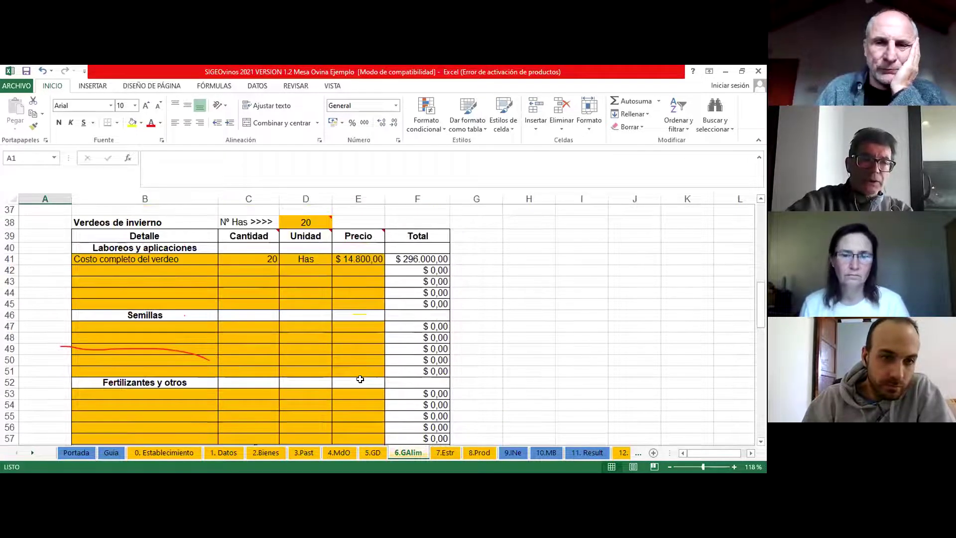
{"action": "scroll", "coordinate": [360, 380], "scroll_direction": "down", "scroll_amount": 5}
{"action": "scroll", "coordinate": [364, 380], "scroll_direction": "down", "scroll_amount": 2}
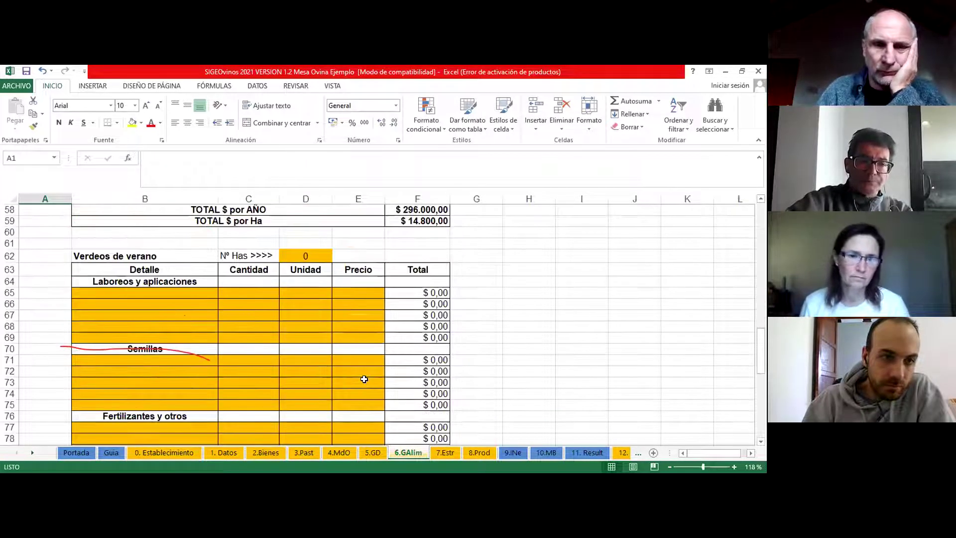
{"action": "scroll", "coordinate": [368, 382], "scroll_direction": "up", "scroll_amount": 3}
{"action": "scroll", "coordinate": [372, 384], "scroll_direction": "up", "scroll_amount": 3}
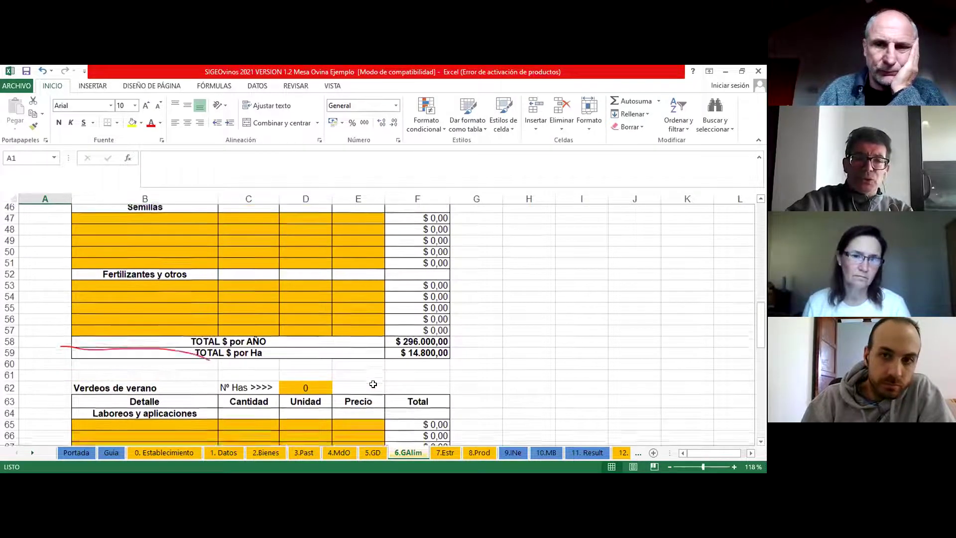
{"action": "scroll", "coordinate": [374, 385], "scroll_direction": "up", "scroll_amount": 1}
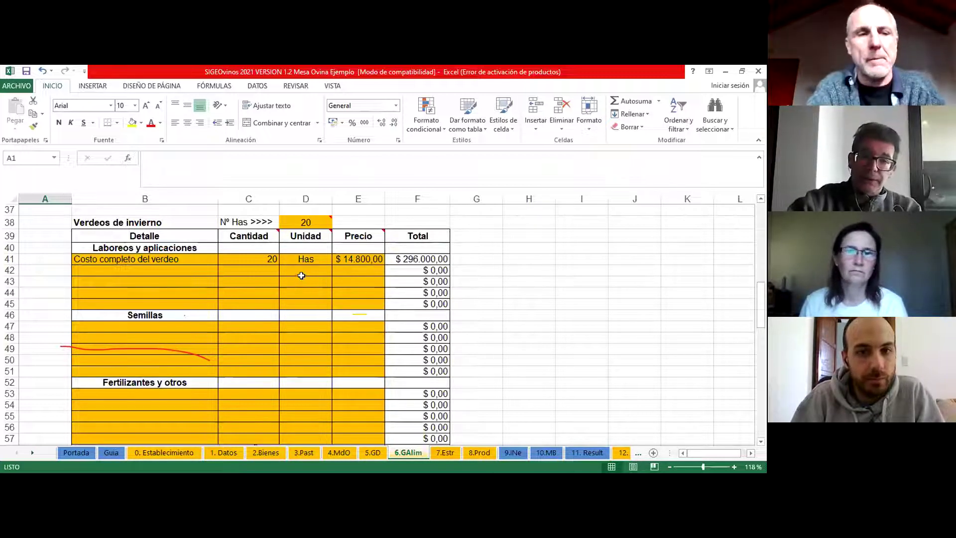
Look over the Verdeos de verano and Mantenimiento pasturas tables, and return to the Verdeos de invierno table.
{"action": "scroll", "coordinate": [301, 272], "scroll_direction": "down", "scroll_amount": 1}
{"action": "scroll", "coordinate": [301, 271], "scroll_direction": "down", "scroll_amount": 7}
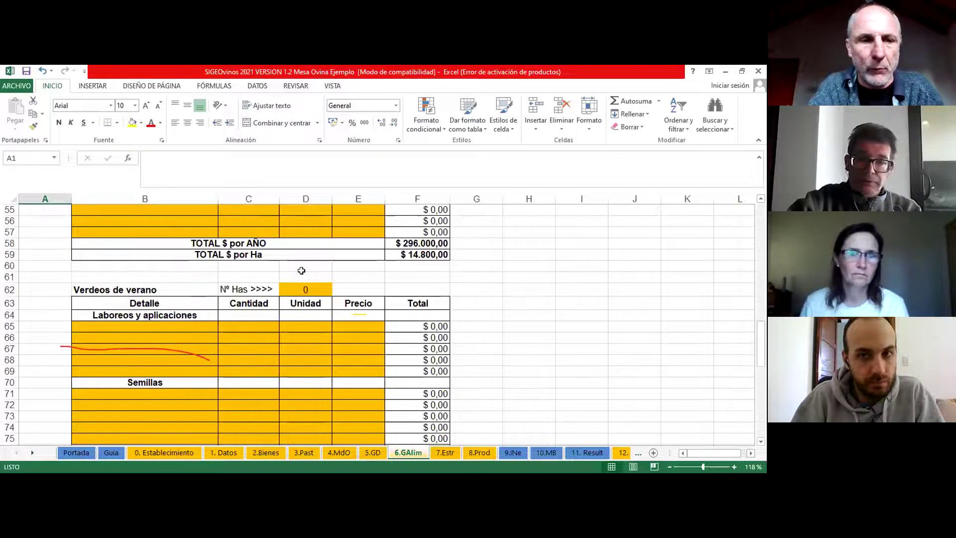
{"action": "scroll", "coordinate": [301, 270], "scroll_direction": "down", "scroll_amount": 2}
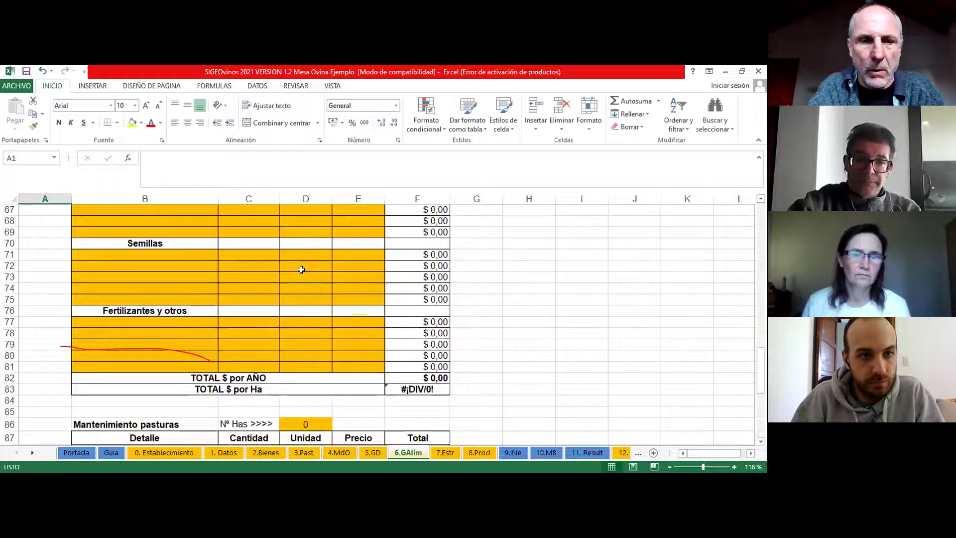
{"action": "scroll", "coordinate": [302, 269], "scroll_direction": "down", "scroll_amount": 3}
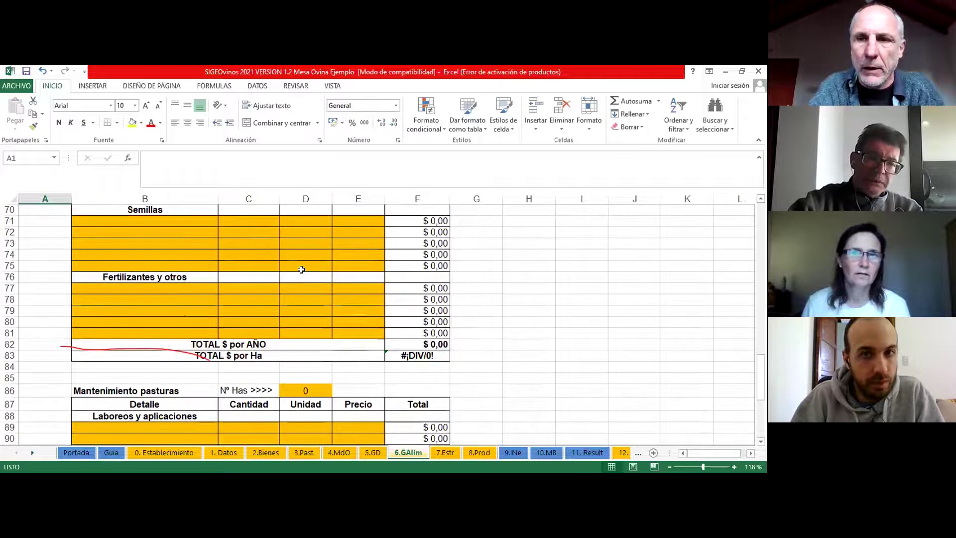
{"action": "scroll", "coordinate": [301, 270], "scroll_direction": "down", "scroll_amount": 6}
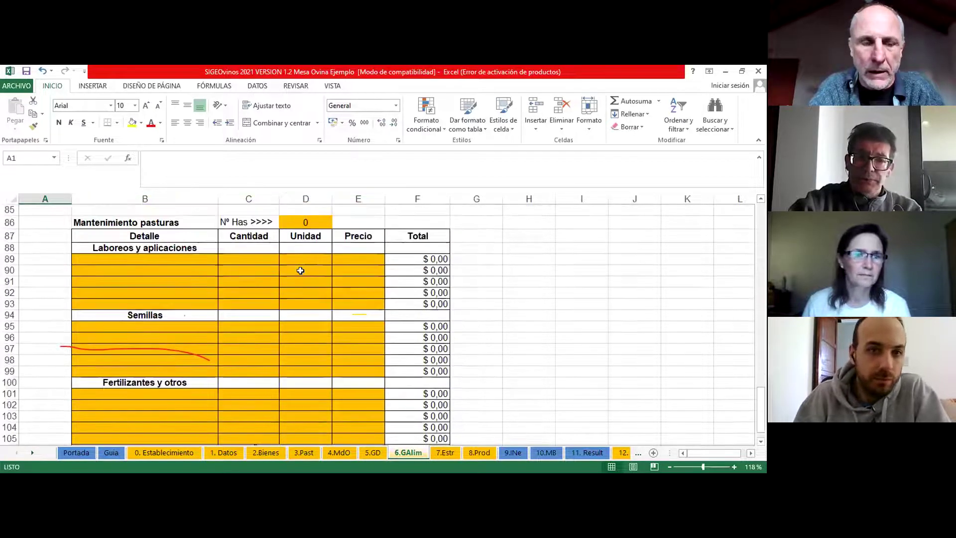
{"action": "scroll", "coordinate": [301, 269], "scroll_direction": "up", "scroll_amount": 3}
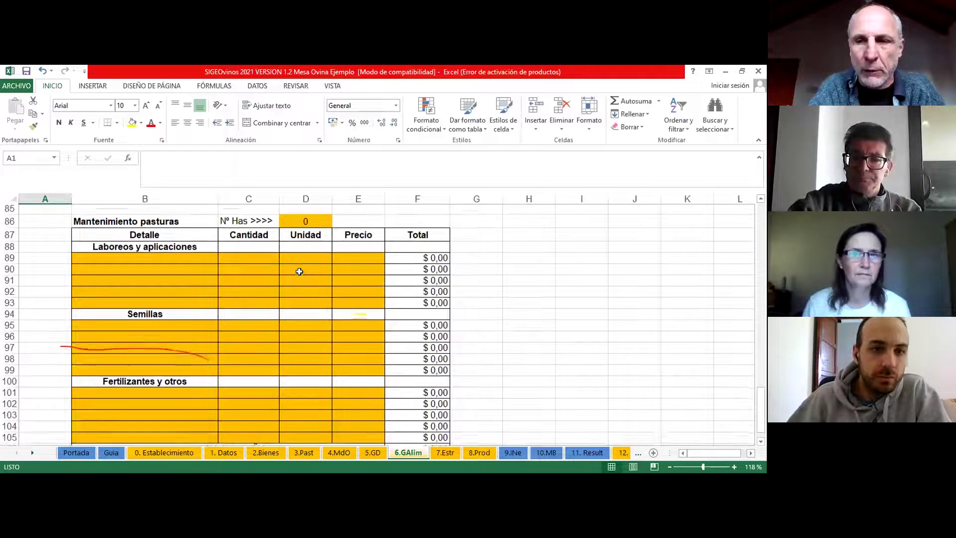
{"action": "scroll", "coordinate": [304, 261], "scroll_direction": "up", "scroll_amount": 8}
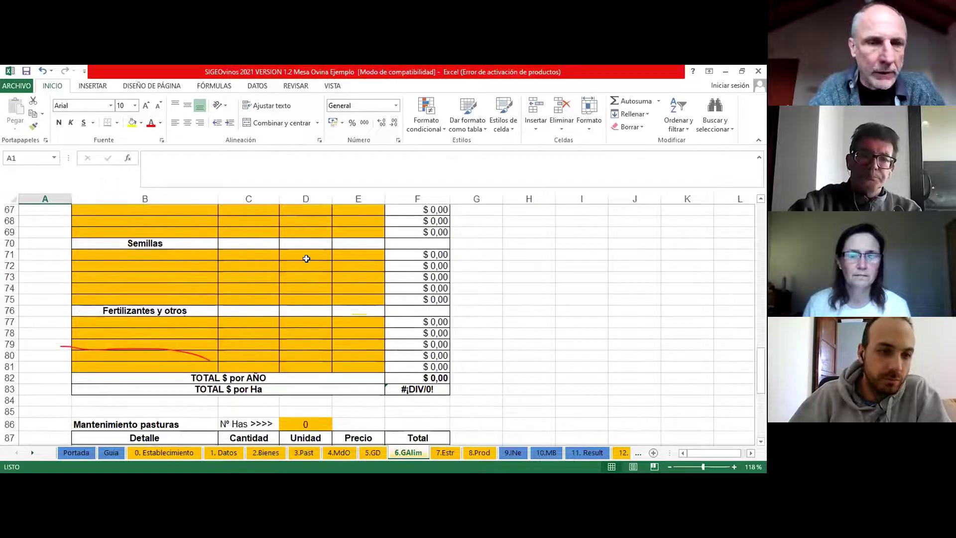
{"action": "scroll", "coordinate": [308, 259], "scroll_direction": "up", "scroll_amount": 7}
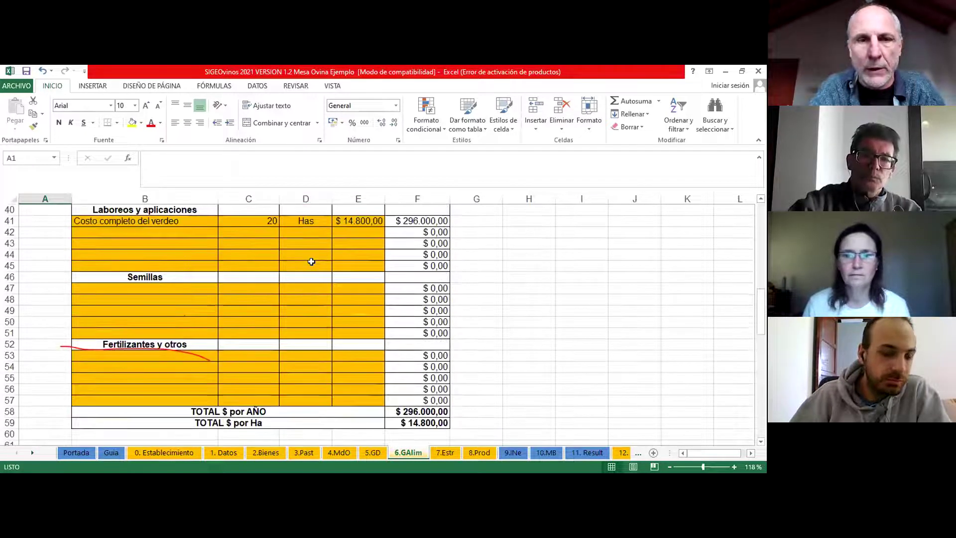
{"action": "scroll", "coordinate": [311, 261], "scroll_direction": "up", "scroll_amount": 1}
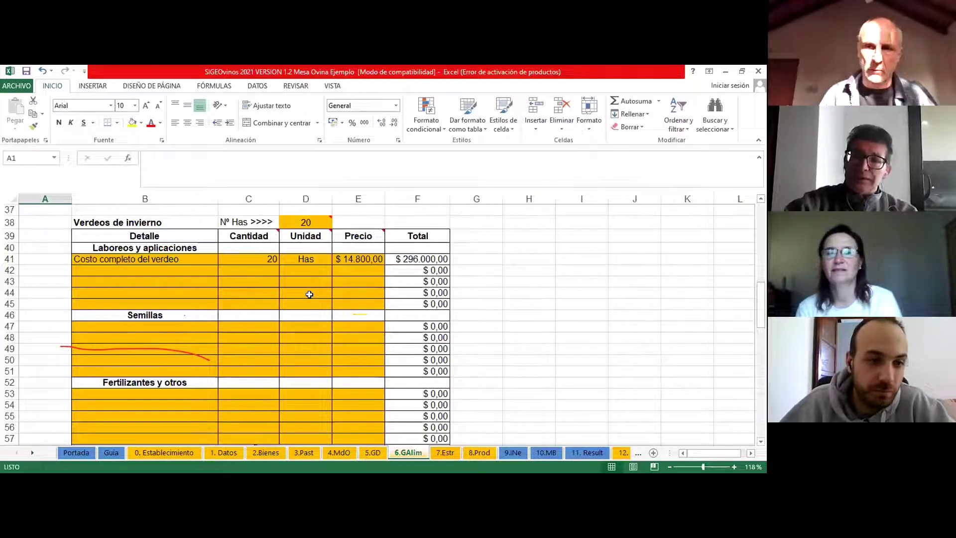
Go through the sheet again from the Semillas rows of Verdeos de invierno to the Mantenimiento pasturas table.
{"action": "left_click", "coordinate": [526, 325]}
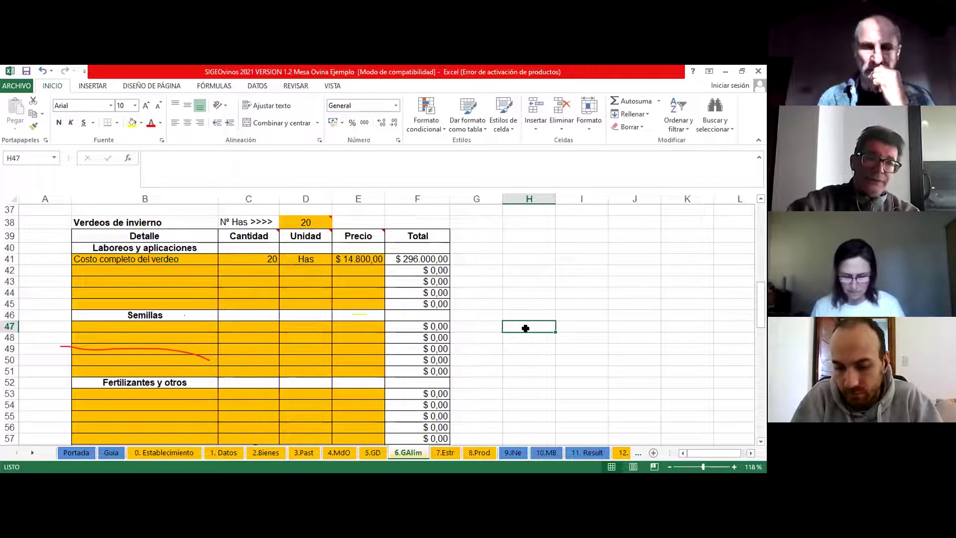
{"action": "scroll", "coordinate": [525, 328], "scroll_direction": "down", "scroll_amount": 4}
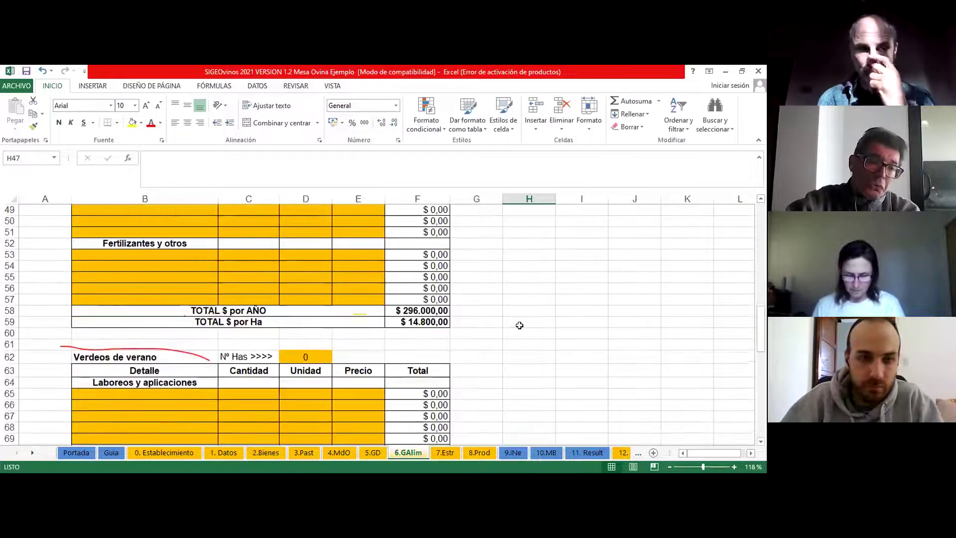
{"action": "scroll", "coordinate": [518, 325], "scroll_direction": "down", "scroll_amount": 4}
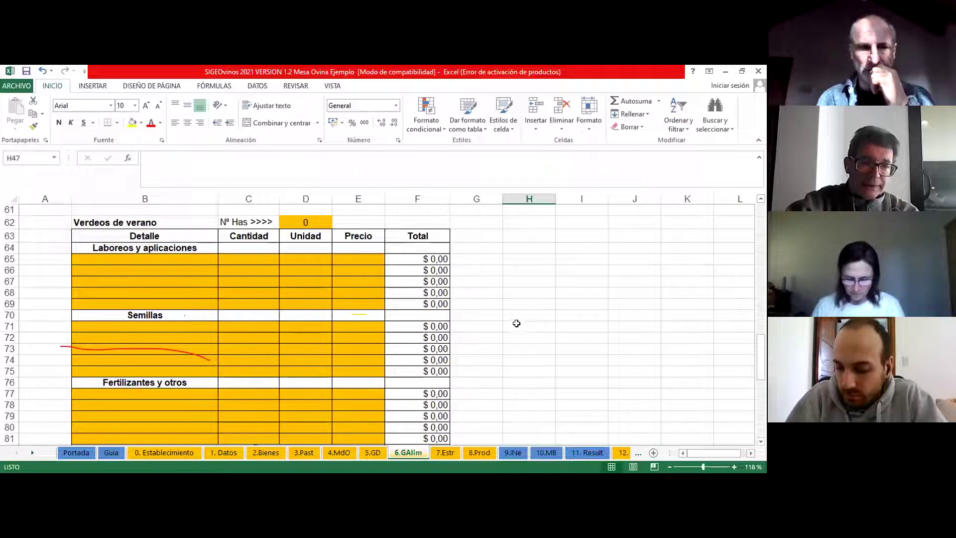
{"action": "scroll", "coordinate": [516, 323], "scroll_direction": "down", "scroll_amount": 4}
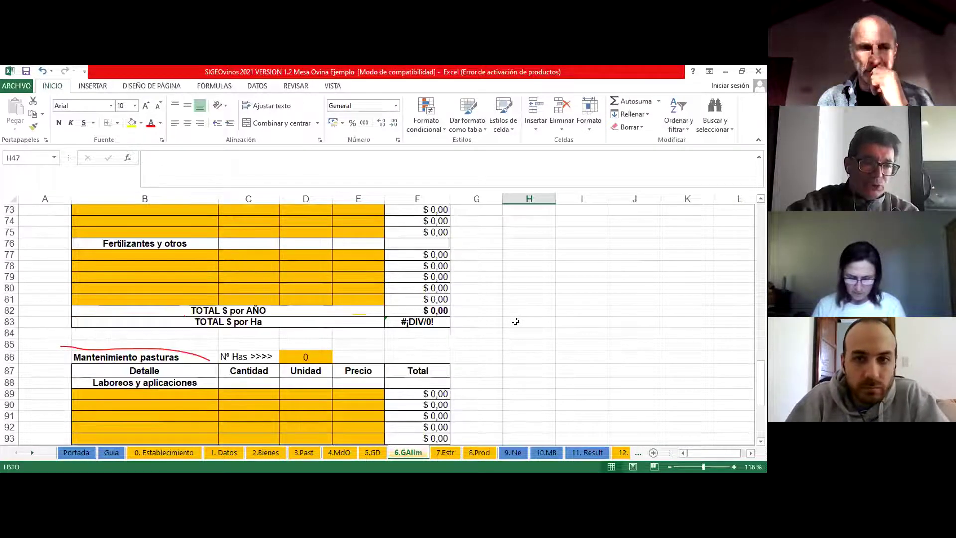
{"action": "scroll", "coordinate": [515, 321], "scroll_direction": "down", "scroll_amount": 1}
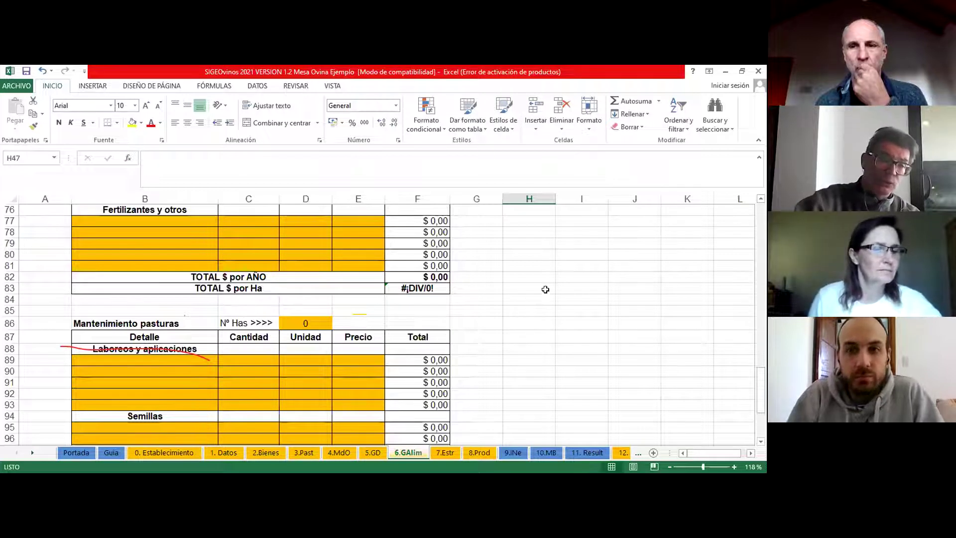
{"action": "scroll", "coordinate": [543, 288], "scroll_direction": "down", "scroll_amount": 2}
{"action": "scroll", "coordinate": [538, 288], "scroll_direction": "down", "scroll_amount": 1}
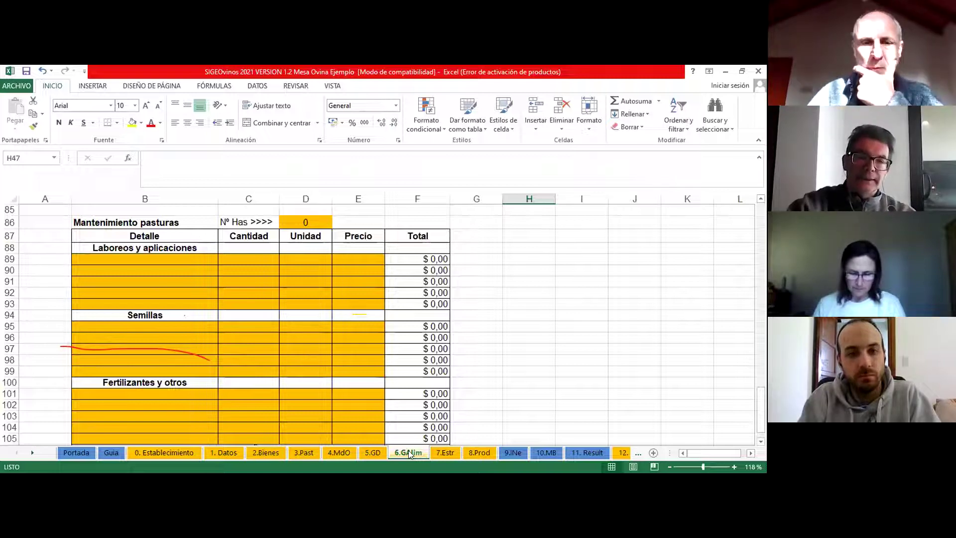
Review the feeding tables back up to the RESUMEN COSTOS DE ALIMENTACION summary and switch to the 5.GD sheet.
{"action": "scroll", "coordinate": [408, 450], "scroll_direction": "up", "scroll_amount": 1}
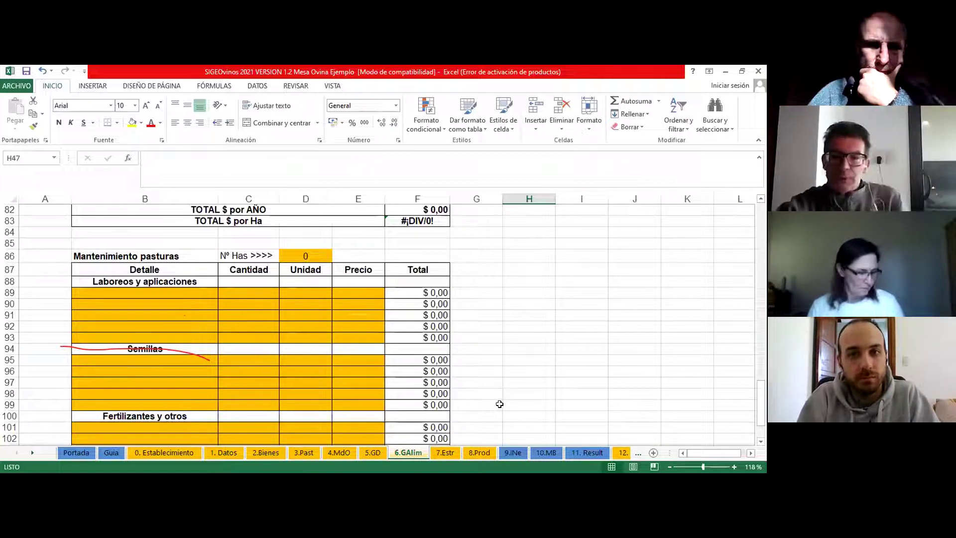
{"action": "scroll", "coordinate": [499, 404], "scroll_direction": "up", "scroll_amount": 3}
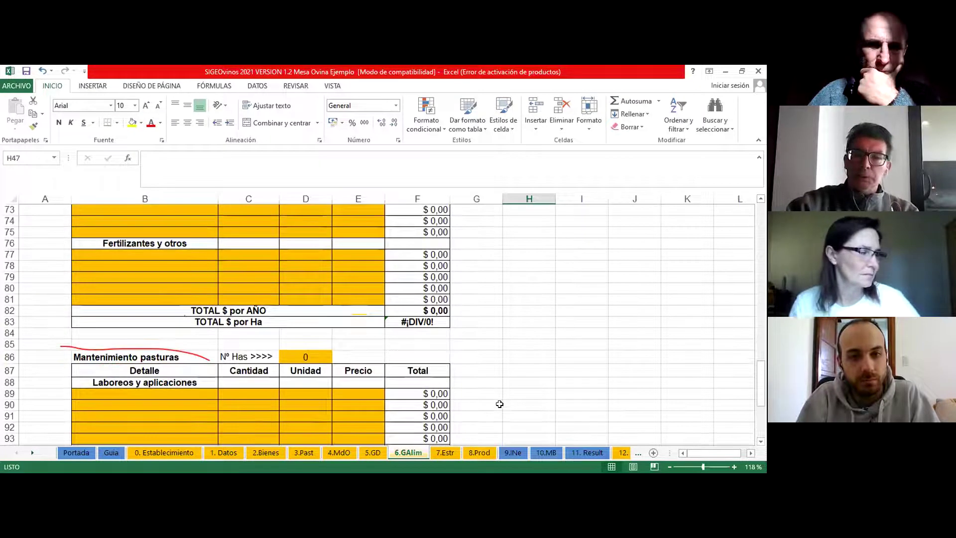
{"action": "scroll", "coordinate": [500, 404], "scroll_direction": "up", "scroll_amount": 2}
{"action": "scroll", "coordinate": [500, 404], "scroll_direction": "up", "scroll_amount": 4}
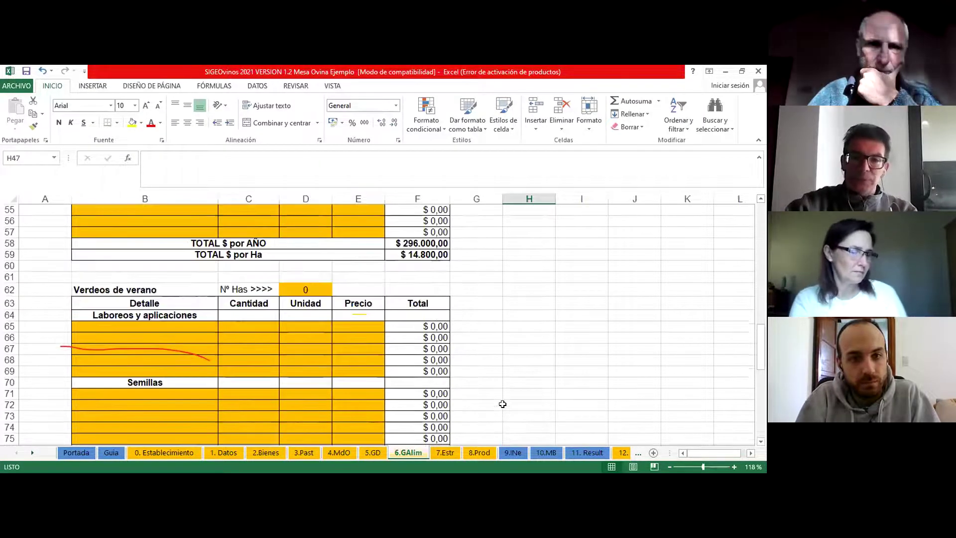
{"action": "scroll", "coordinate": [502, 404], "scroll_direction": "up", "scroll_amount": 5}
{"action": "scroll", "coordinate": [507, 409], "scroll_direction": "up", "scroll_amount": 3}
{"action": "scroll", "coordinate": [507, 409], "scroll_direction": "up", "scroll_amount": 1}
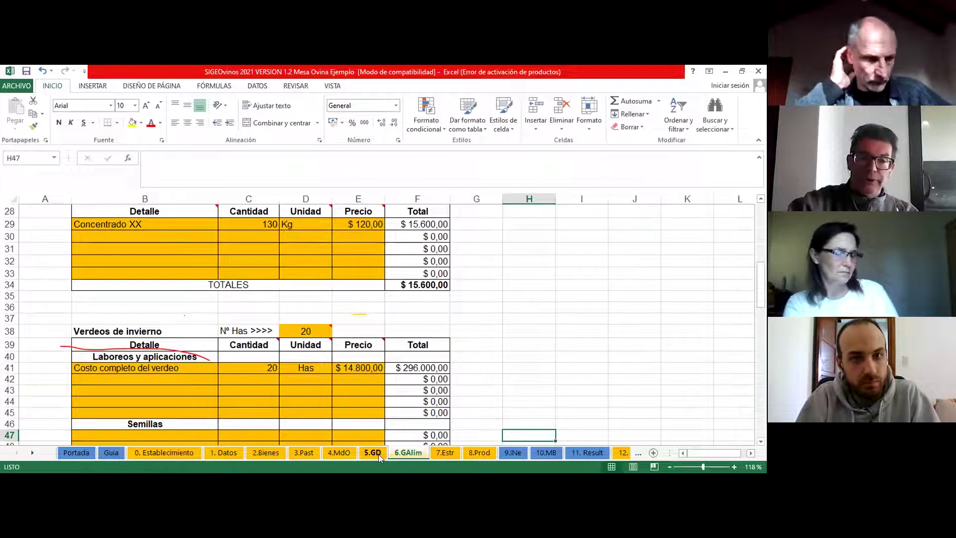
{"action": "scroll", "coordinate": [482, 397], "scroll_direction": "up", "scroll_amount": 7}
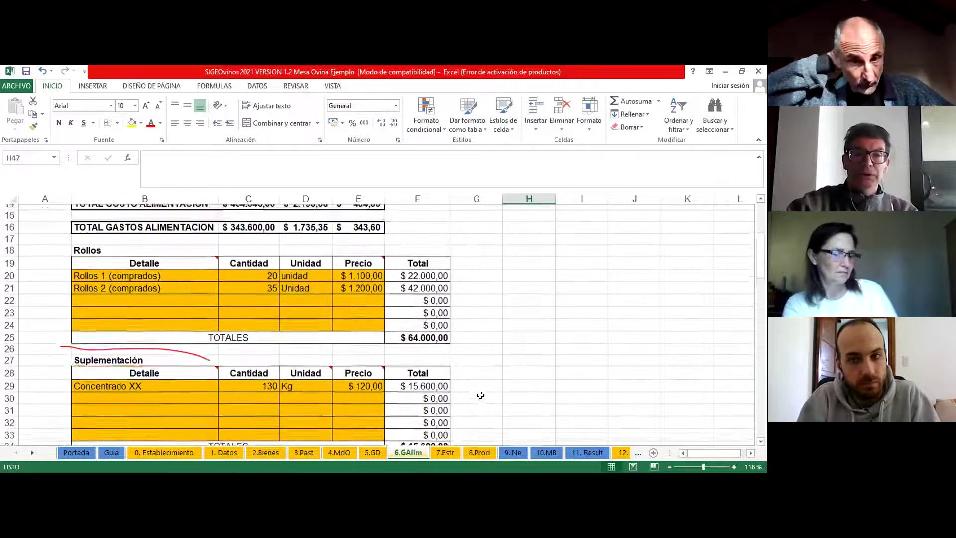
{"action": "scroll", "coordinate": [481, 396], "scroll_direction": "up", "scroll_amount": 2}
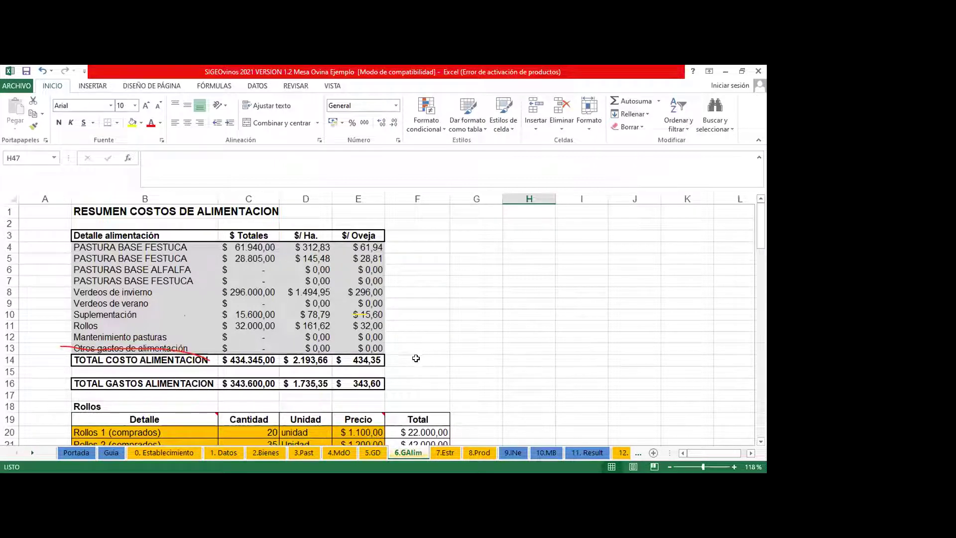
{"action": "left_click", "coordinate": [377, 452]}
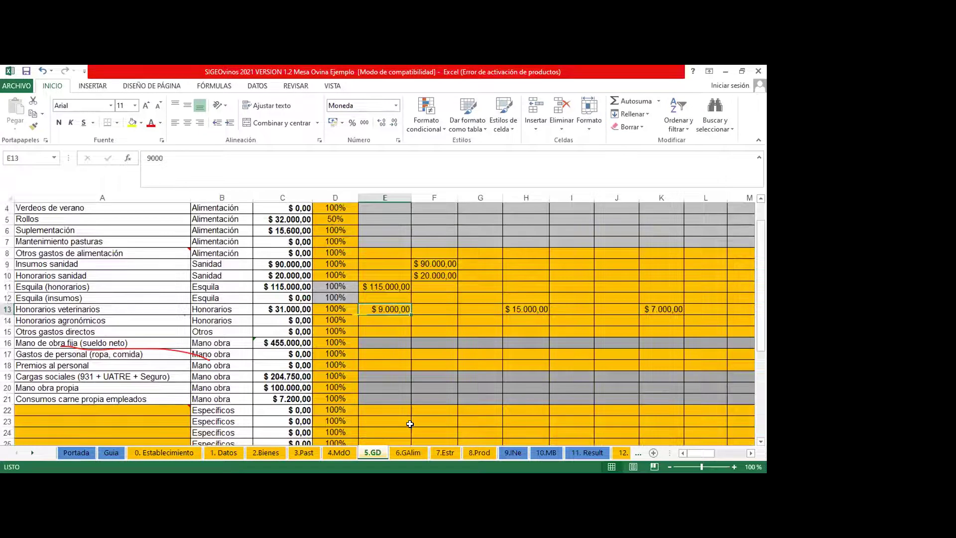
Check the Otros gastos de alimentación row on the 5.GD sheet and return to the feeding cost summary on 6.GAlim.
{"action": "scroll", "coordinate": [408, 424], "scroll_direction": "down", "scroll_amount": 1}
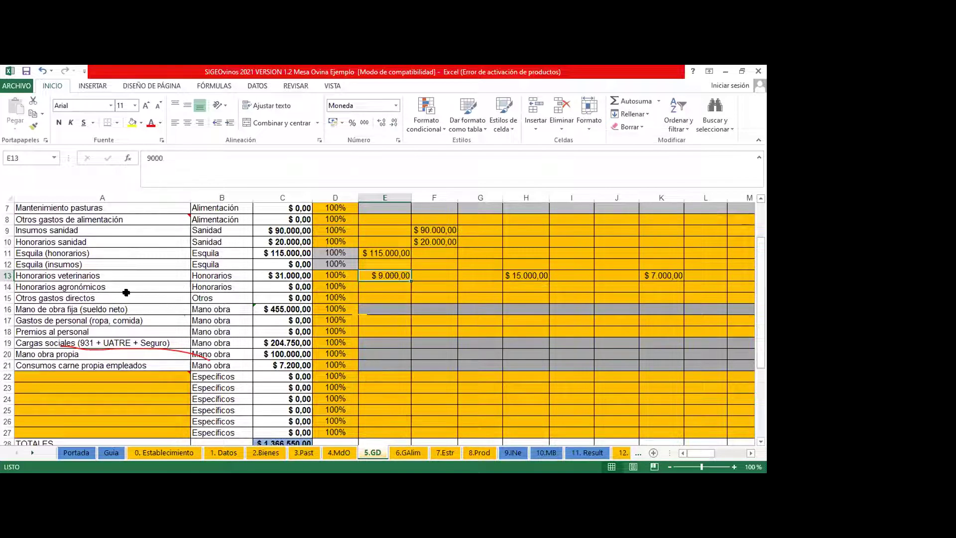
{"action": "left_click", "coordinate": [160, 220]}
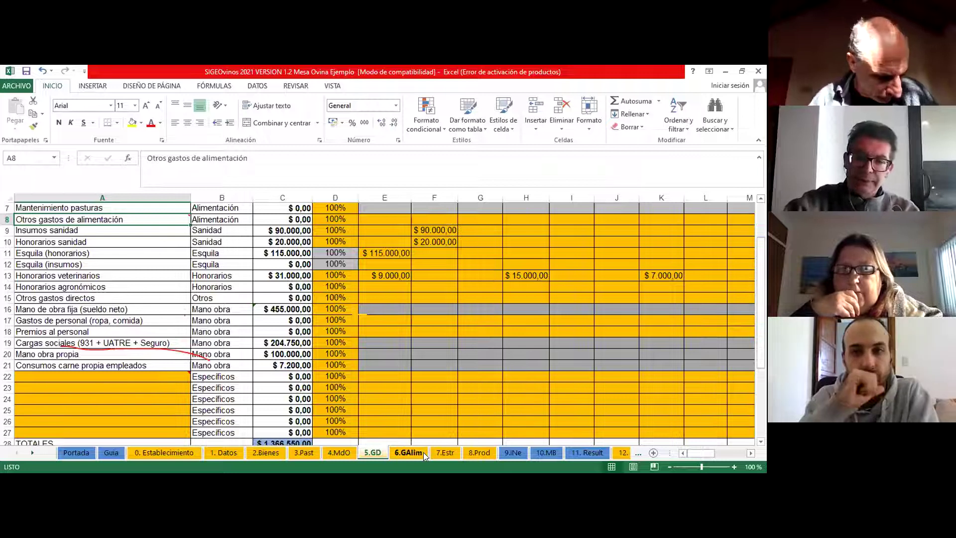
{"action": "left_click", "coordinate": [423, 452]}
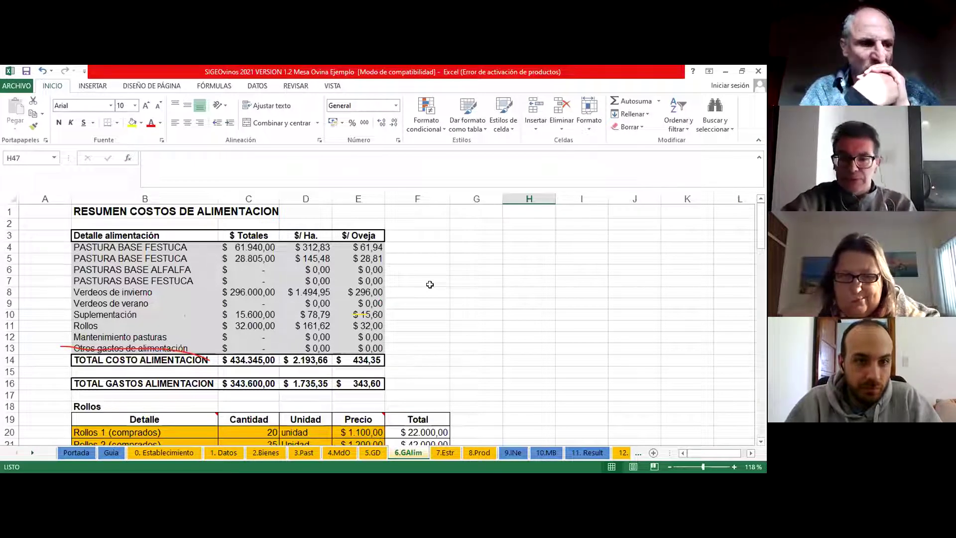
Open the 7.Estr sheet and examine the structure and administration expenses, their Afectación a Ovinos percentages and the Arrendamientos pagados row.
{"action": "left_click", "coordinate": [444, 452]}
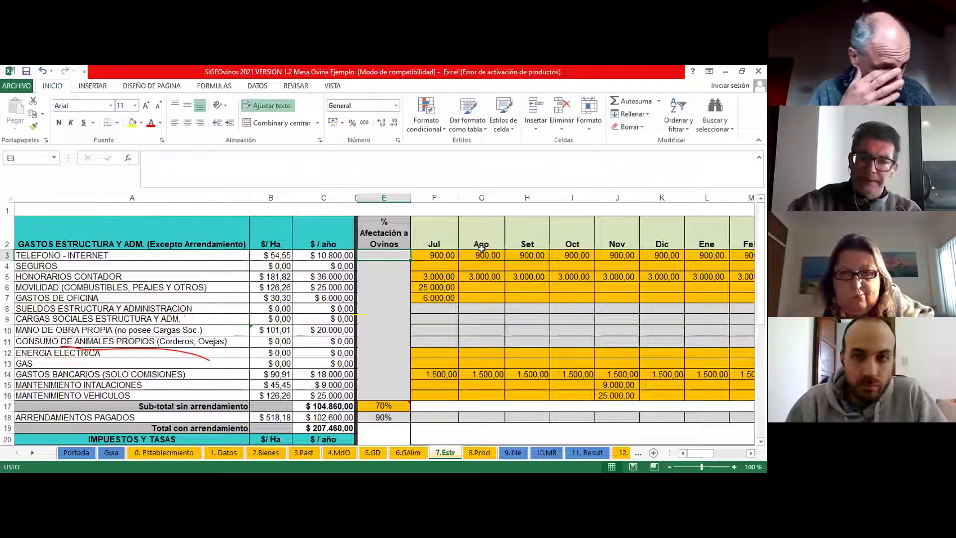
{"action": "scroll", "coordinate": [475, 240], "scroll_direction": "down", "scroll_amount": 1}
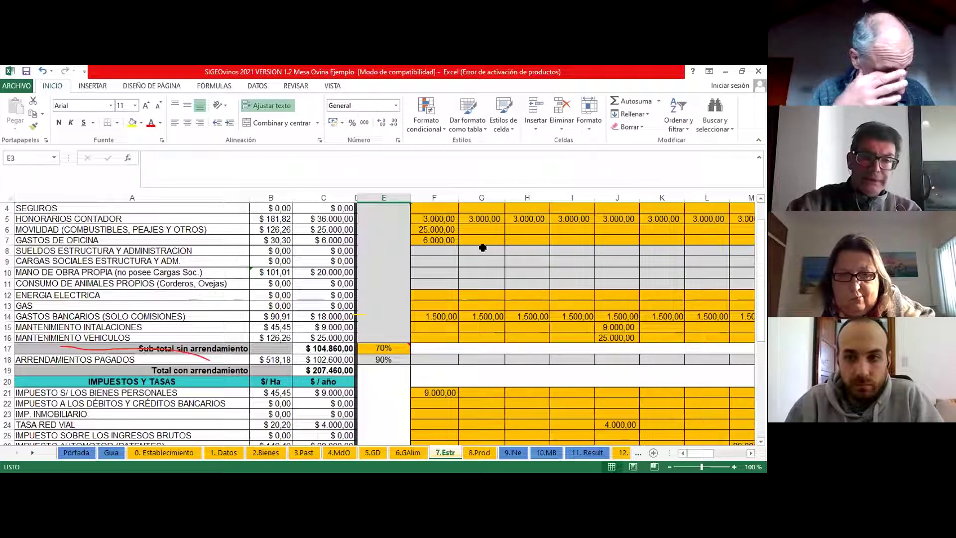
{"action": "mouse_move", "coordinate": [391, 347]}
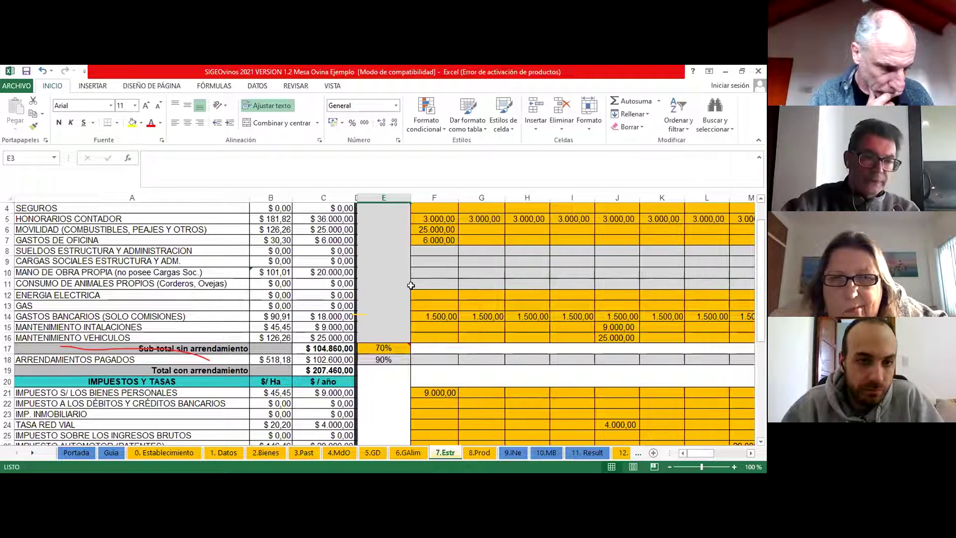
{"action": "scroll", "coordinate": [408, 285], "scroll_direction": "down", "scroll_amount": 1}
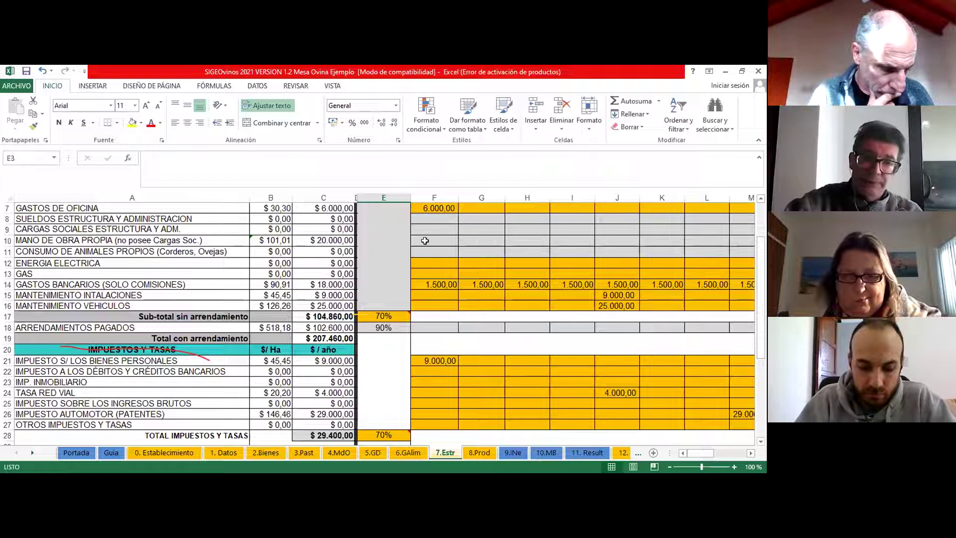
{"action": "left_click", "coordinate": [477, 232]}
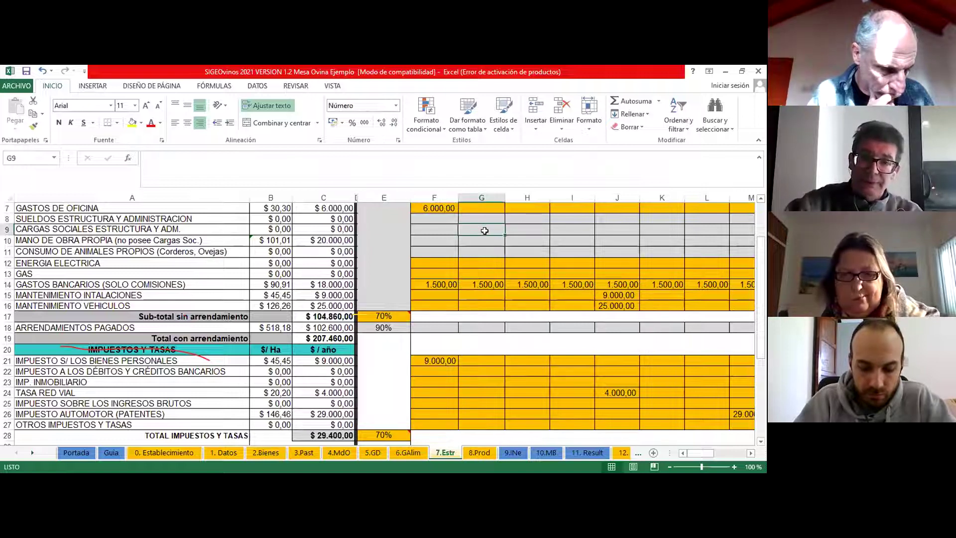
{"action": "scroll", "coordinate": [483, 231], "scroll_direction": "down", "scroll_amount": 1}
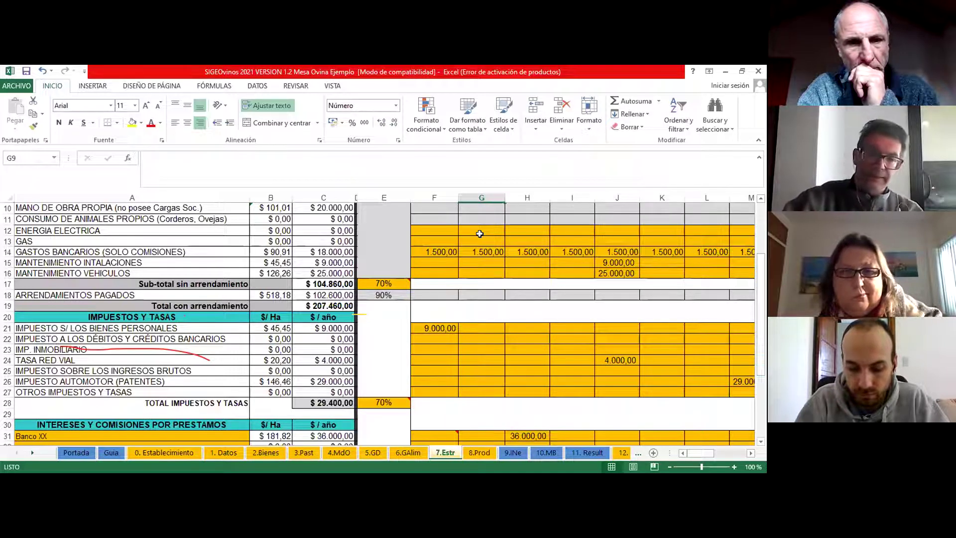
Examine the Impuestos y tasas, Intereses y comisiones por préstamos and Retiros / Dividendos sections, selecting the Banco XX entry.
{"action": "scroll", "coordinate": [479, 234], "scroll_direction": "down", "scroll_amount": 1}
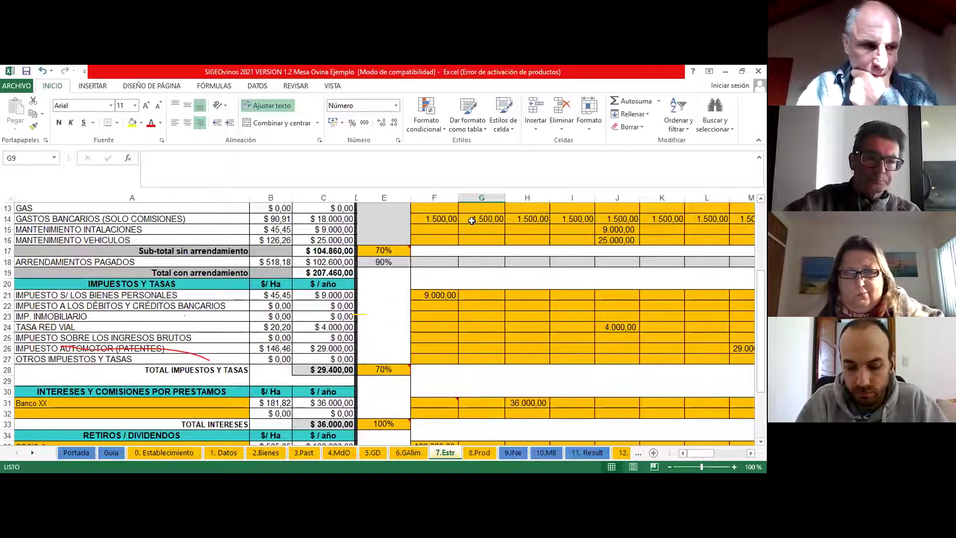
{"action": "scroll", "coordinate": [471, 221], "scroll_direction": "down", "scroll_amount": 1}
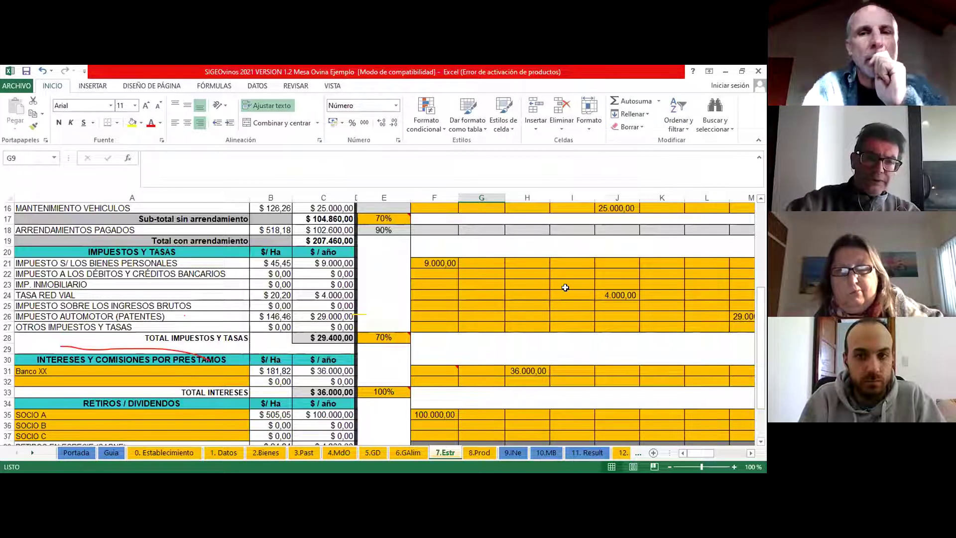
{"action": "scroll", "coordinate": [562, 287], "scroll_direction": "down", "scroll_amount": 2}
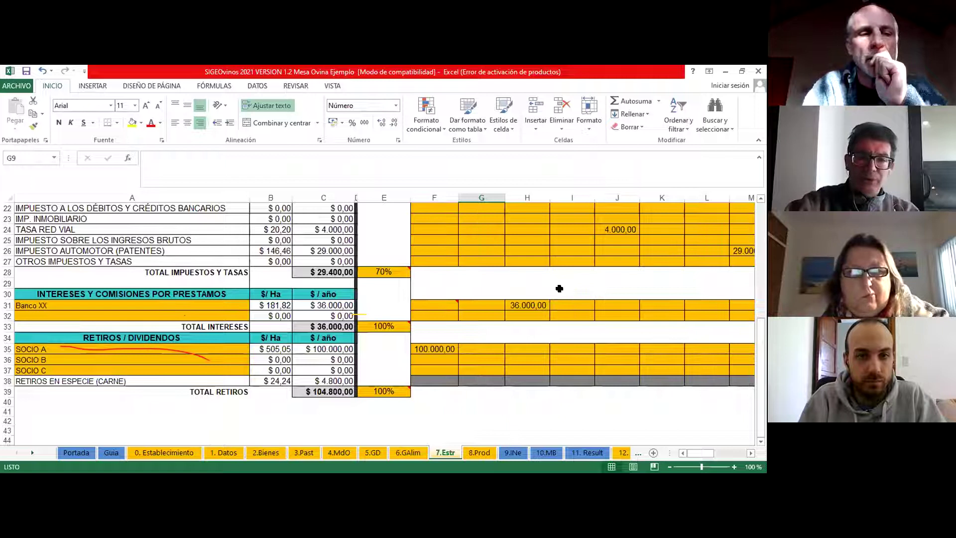
{"action": "left_click", "coordinate": [131, 302]}
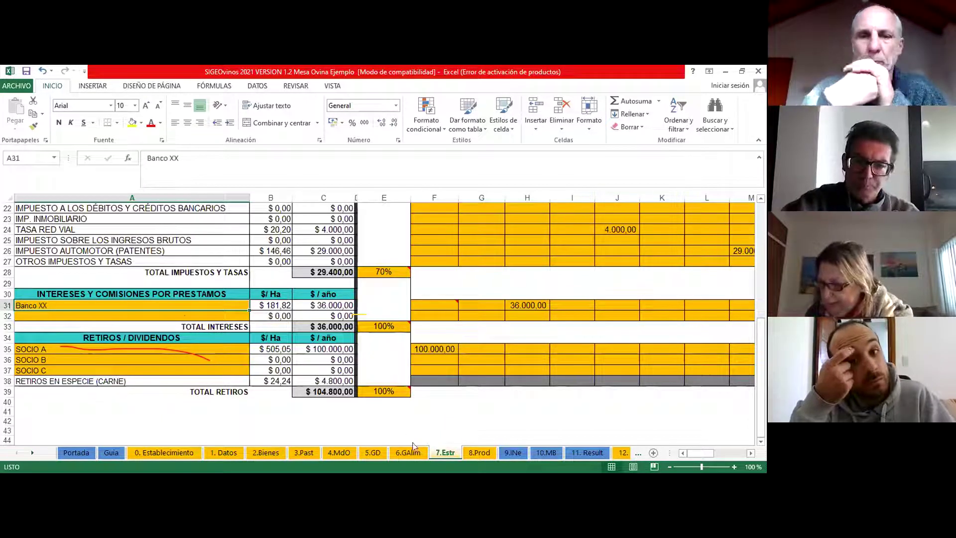
Open the 8.Prod sheet and examine the opening and closing livestock inventory by category in the STOCKS table.
{"action": "left_click", "coordinate": [480, 452]}
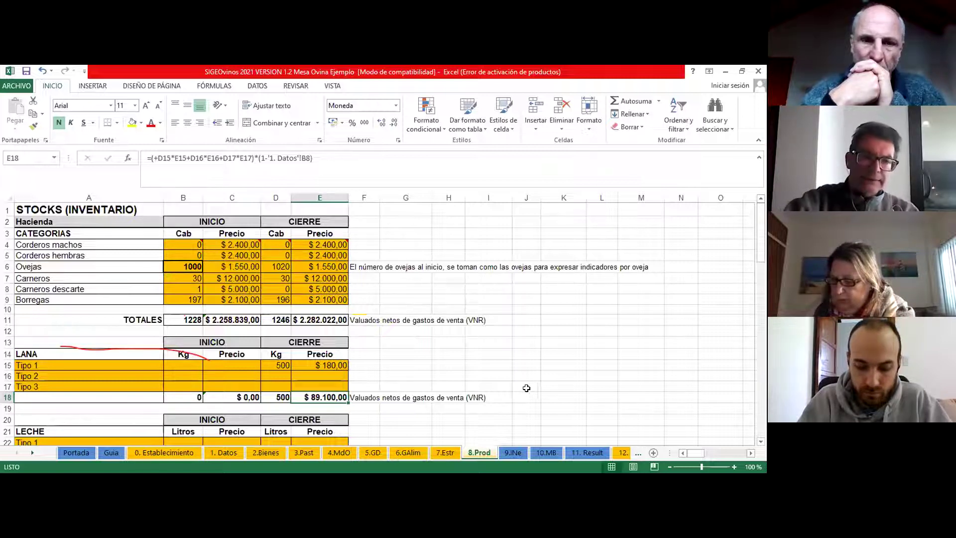
{"action": "left_click", "coordinate": [502, 293]}
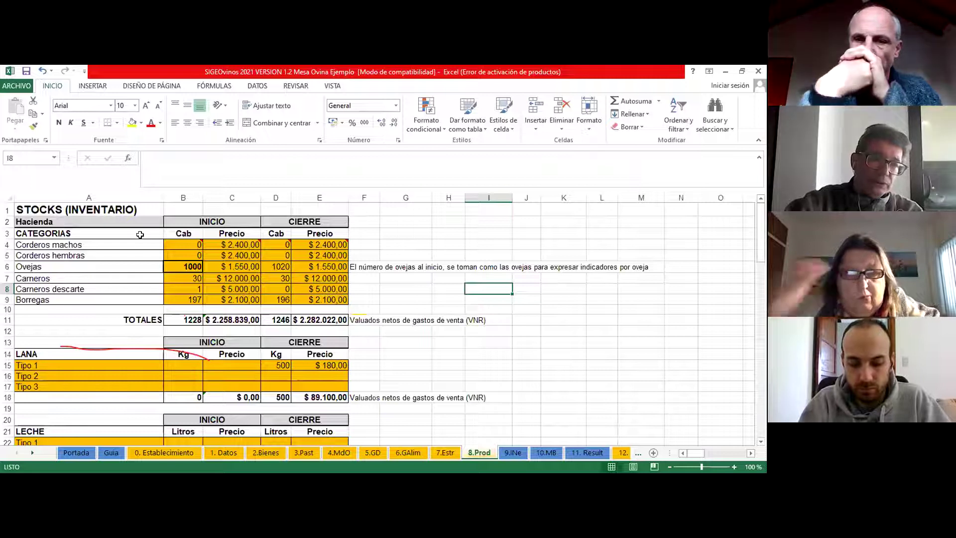
{"action": "scroll", "coordinate": [137, 244], "scroll_direction": "down", "scroll_amount": 1}
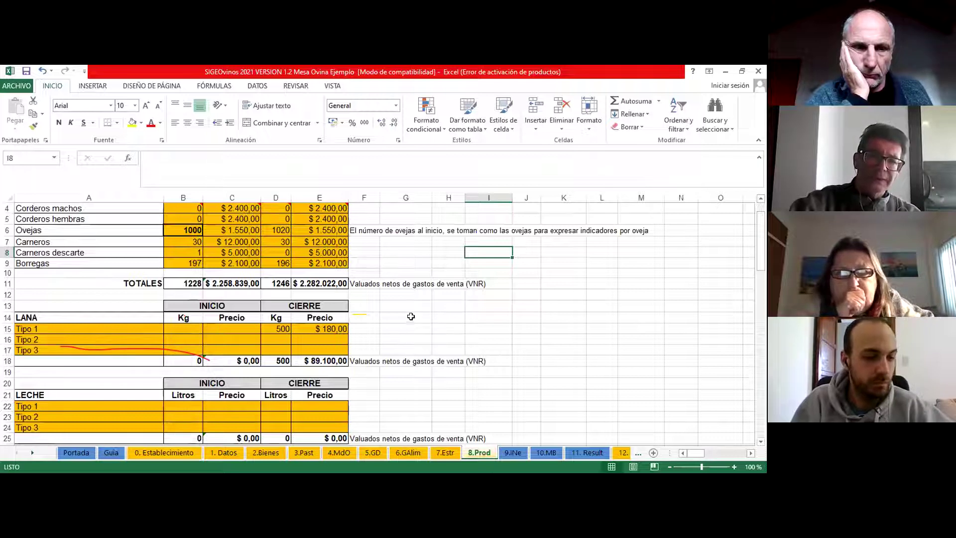
{"action": "scroll", "coordinate": [412, 318], "scroll_direction": "up", "scroll_amount": 1}
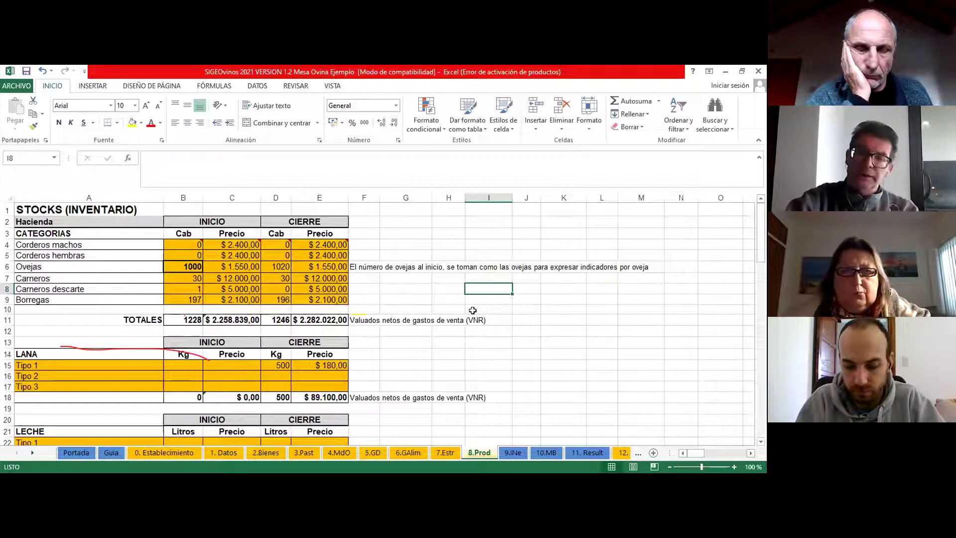
Go through the wool and milk stocks, the meat sales and purchases tables, and the wool and milk sales tables.
{"action": "scroll", "coordinate": [472, 310], "scroll_direction": "down", "scroll_amount": 2}
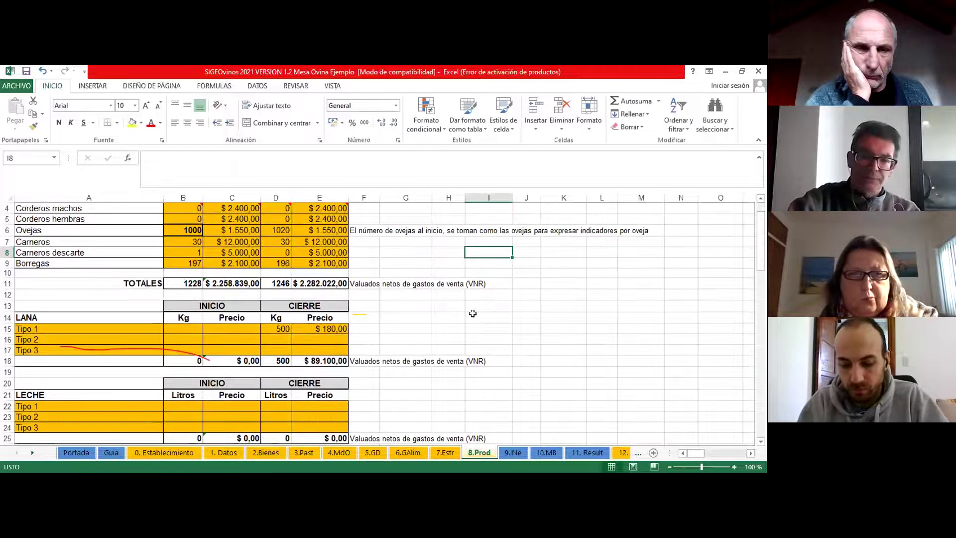
{"action": "scroll", "coordinate": [473, 312], "scroll_direction": "down", "scroll_amount": 2}
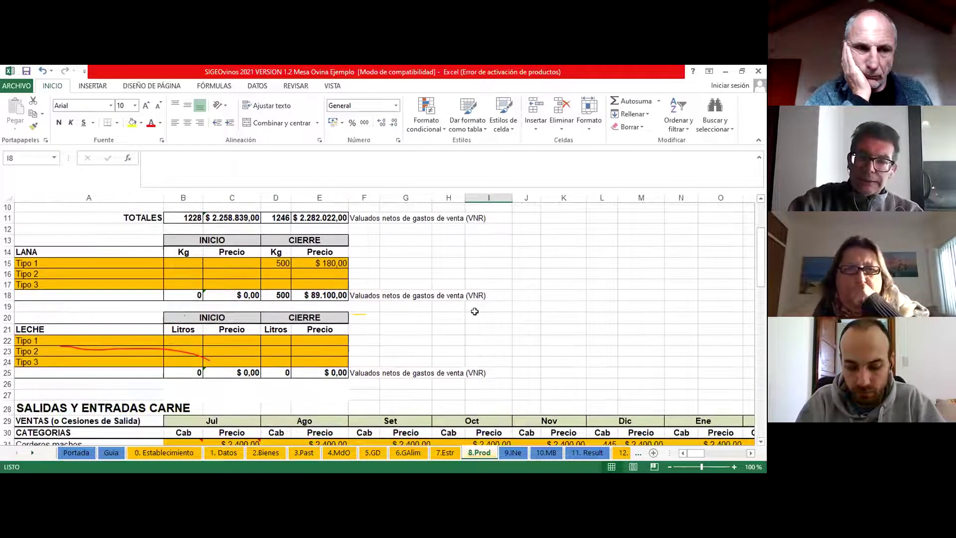
{"action": "scroll", "coordinate": [474, 311], "scroll_direction": "down", "scroll_amount": 2}
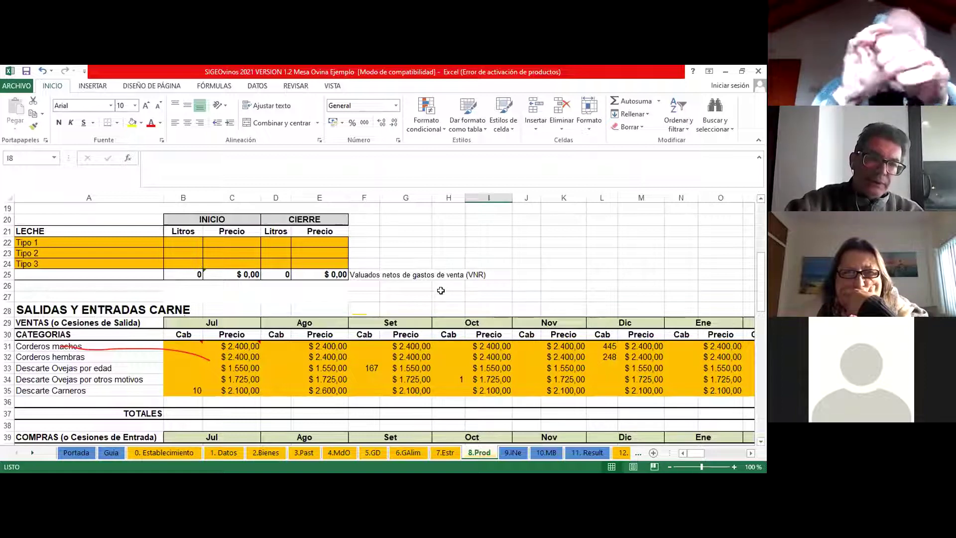
{"action": "scroll", "coordinate": [437, 290], "scroll_direction": "down", "scroll_amount": 1}
{"action": "scroll", "coordinate": [435, 290], "scroll_direction": "down", "scroll_amount": 3}
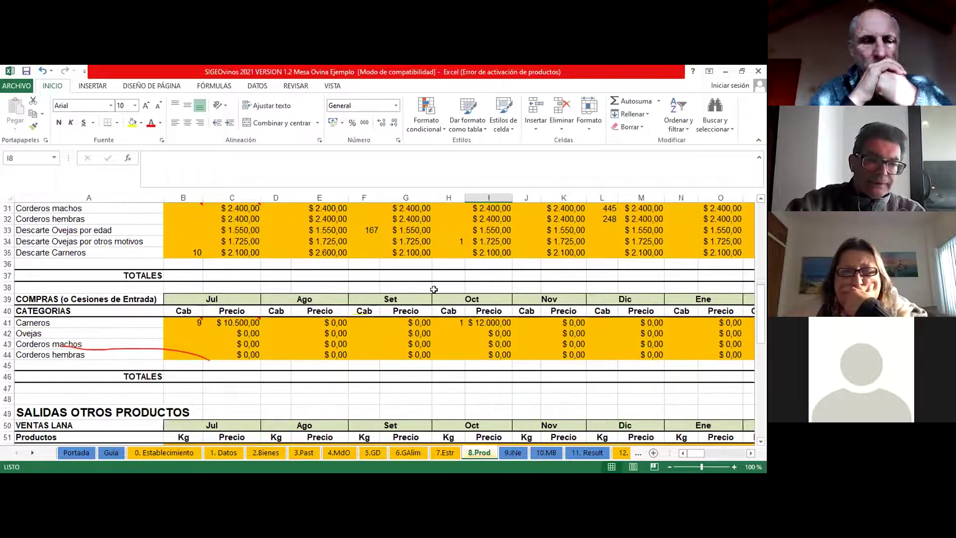
{"action": "scroll", "coordinate": [434, 289], "scroll_direction": "down", "scroll_amount": 5}
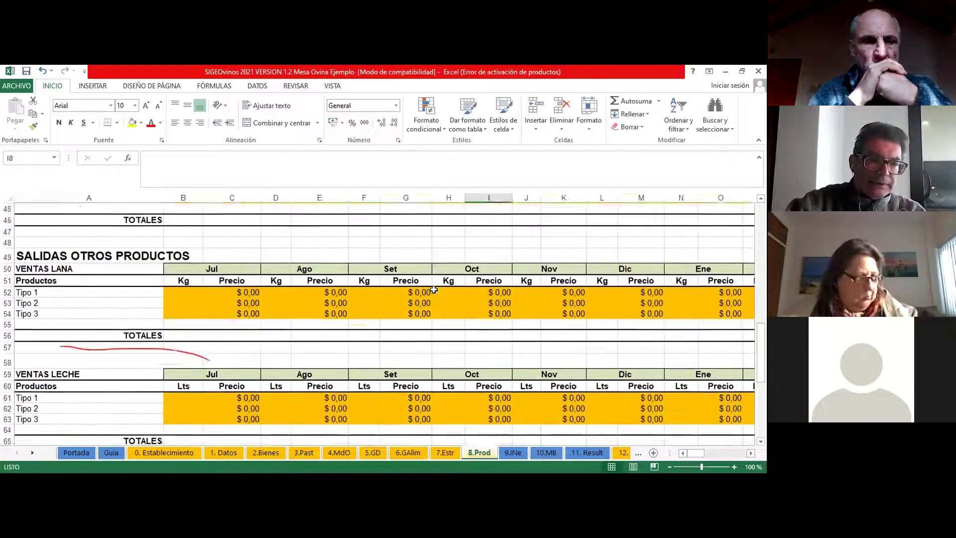
{"action": "scroll", "coordinate": [434, 287], "scroll_direction": "down", "scroll_amount": 1}
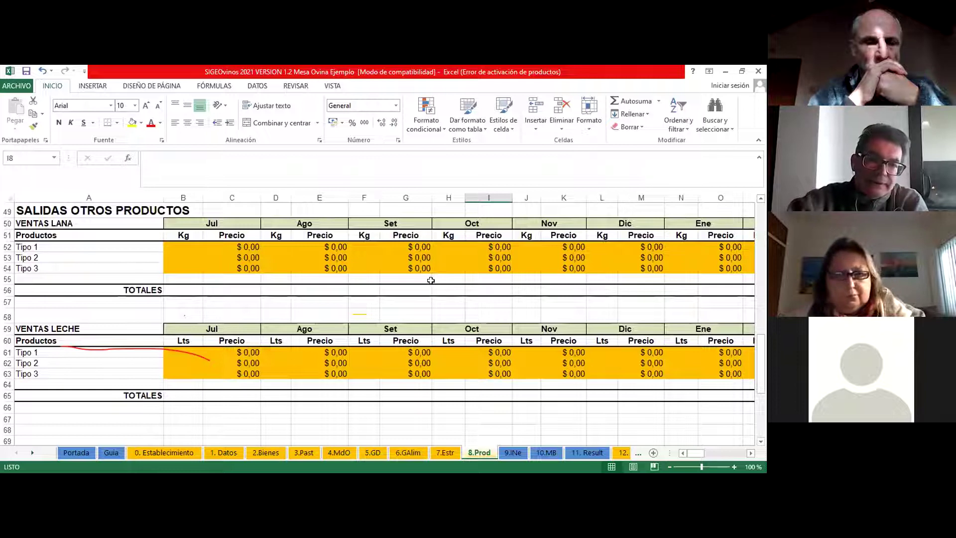
Review the sheet back up from SALIDAS OTROS PRODUCTOS through the meat purchases and sales to the stock tables.
{"action": "scroll", "coordinate": [432, 279], "scroll_direction": "up", "scroll_amount": 1}
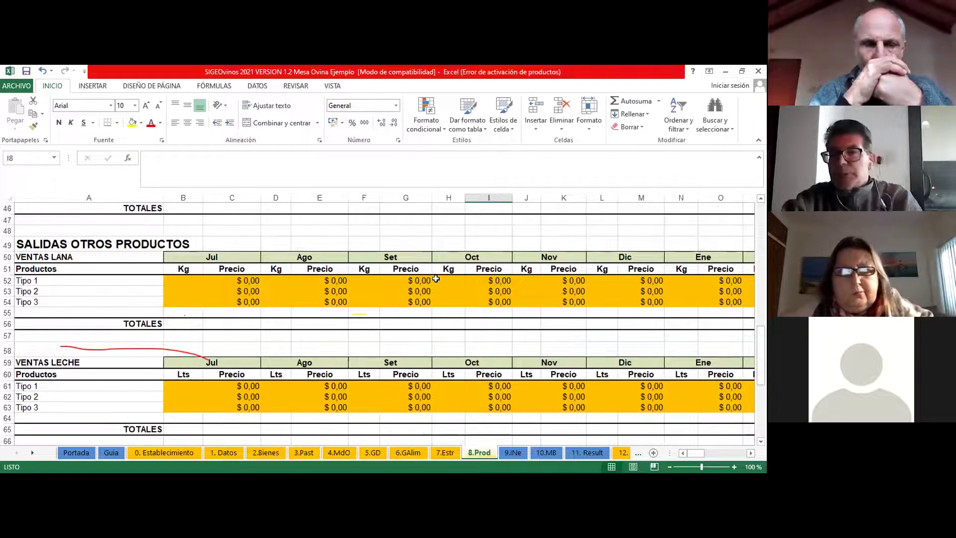
{"action": "scroll", "coordinate": [438, 275], "scroll_direction": "up", "scroll_amount": 1}
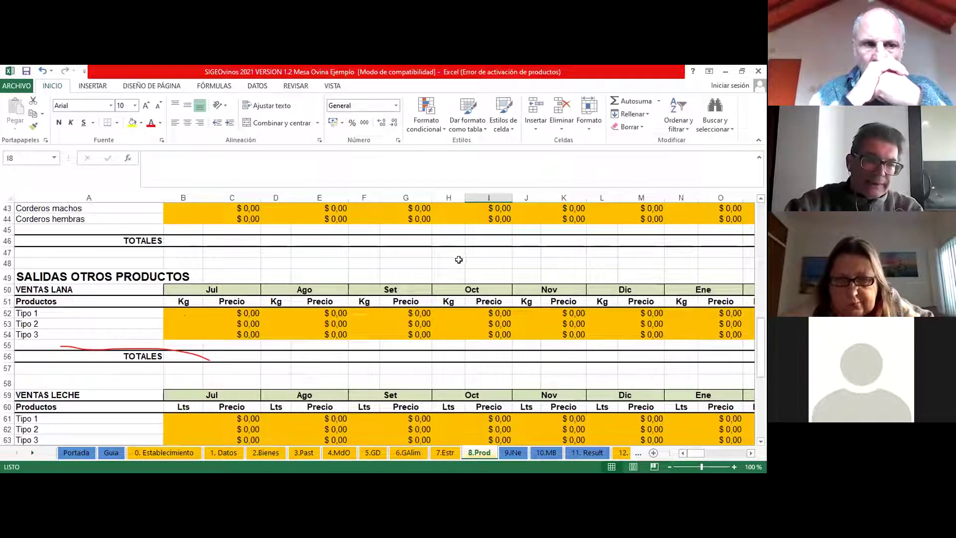
{"action": "scroll", "coordinate": [458, 259], "scroll_direction": "up", "scroll_amount": 4}
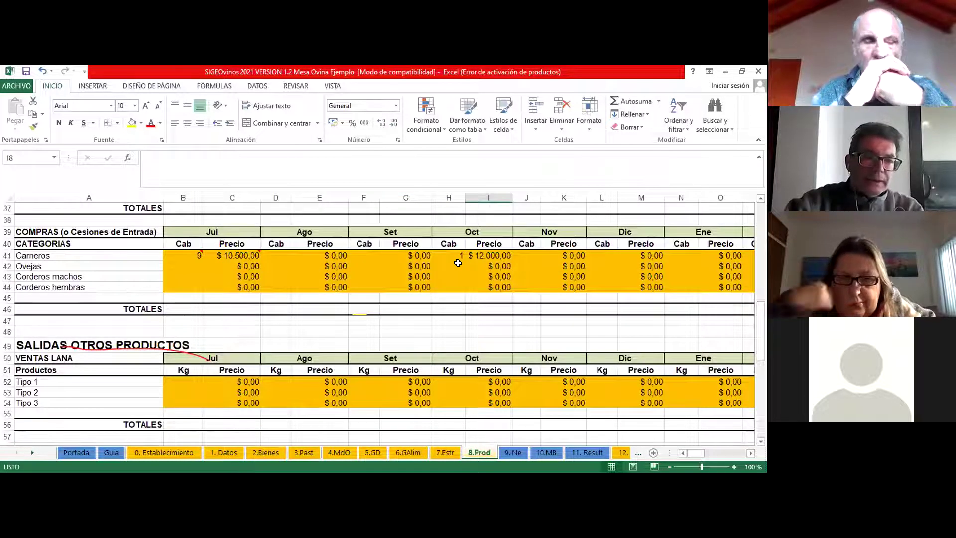
{"action": "scroll", "coordinate": [458, 263], "scroll_direction": "up", "scroll_amount": 2}
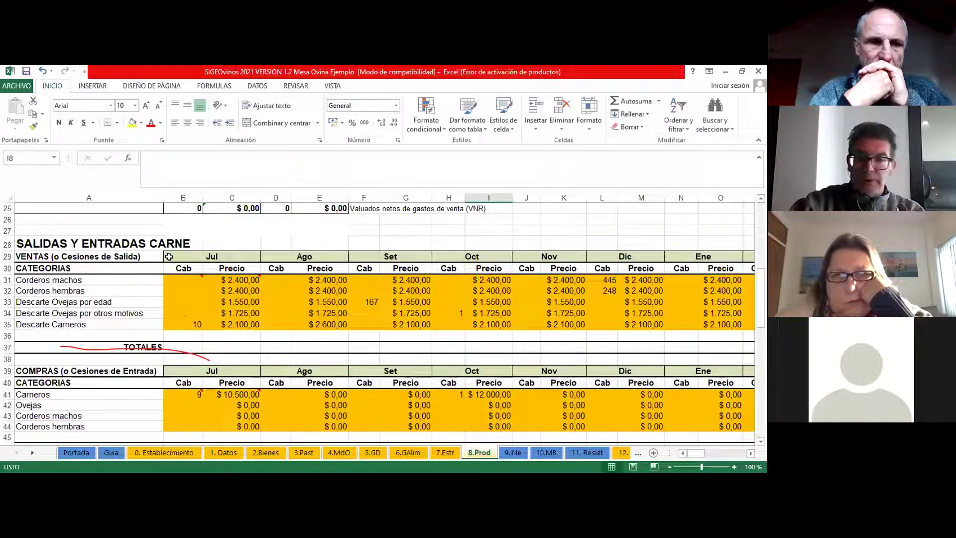
{"action": "scroll", "coordinate": [168, 256], "scroll_direction": "up", "scroll_amount": 6}
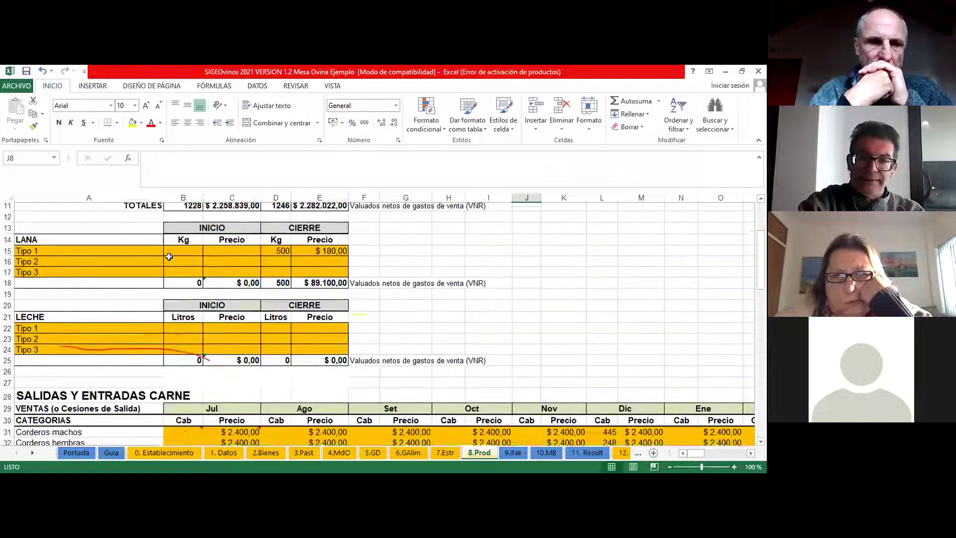
Move down to the heading row of the Compras table and across the months to Consumos de hacienda and the Total Kg column.
{"action": "key", "text": "Right"}
{"action": "key", "text": "Down"}
{"action": "key", "text": "Down"}
{"action": "key", "text": "Down"}
{"action": "key", "text": "Down"}
{"action": "key", "text": "Down"}
{"action": "key", "text": "Down"}
{"action": "key", "text": "Down"}
{"action": "key", "text": "Down"}
{"action": "key", "text": "Down"}
{"action": "key", "text": "Down"}
{"action": "key", "text": "Down"}
{"action": "key", "text": "Down"}
{"action": "key", "text": "Down"}
{"action": "key", "text": "Down"}
{"action": "key", "text": "Down"}
{"action": "key", "text": "Down"}
{"action": "key", "text": "Down"}
{"action": "key", "text": "Down"}
{"action": "key", "text": "Down"}
{"action": "key", "text": "Down"}
{"action": "key", "text": "Down"}
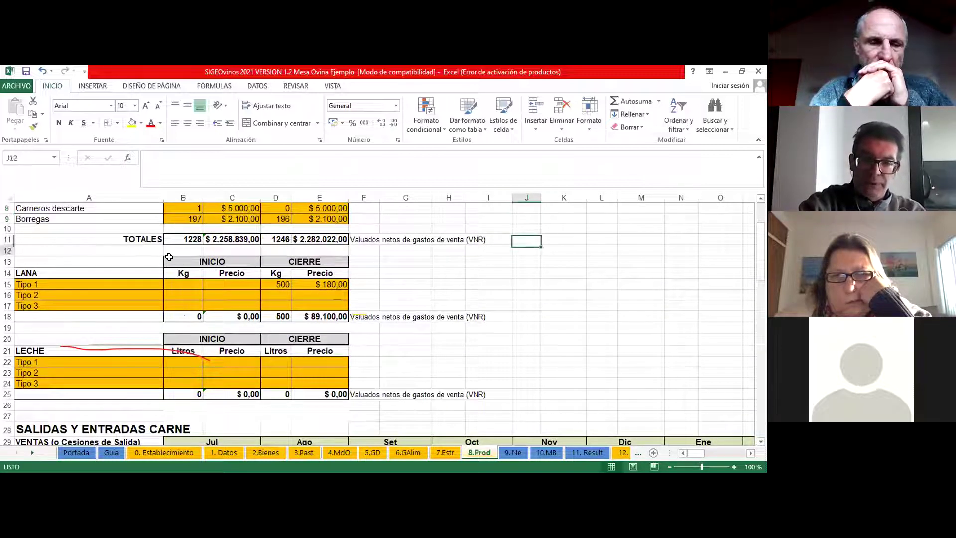
{"action": "key", "text": "Right"}
{"action": "key", "text": "Right"}
{"action": "key", "text": "Right"}
{"action": "key", "text": "Right"}
{"action": "key", "text": "Right"}
{"action": "key", "text": "Right"}
{"action": "key", "text": "Right"}
{"action": "key", "text": "Right"}
{"action": "key", "text": "Right"}
{"action": "key", "text": "Right"}
{"action": "key", "text": "Right"}
{"action": "key", "text": "Right"}
{"action": "key", "text": "Right"}
{"action": "key", "text": "Right"}
{"action": "key", "text": "Right"}
{"action": "key", "text": "Right"}
{"action": "key", "text": "Right"}
{"action": "key", "text": "Right"}
{"action": "key", "text": "Right"}
{"action": "key", "text": "Right"}
{"action": "key", "text": "Right"}
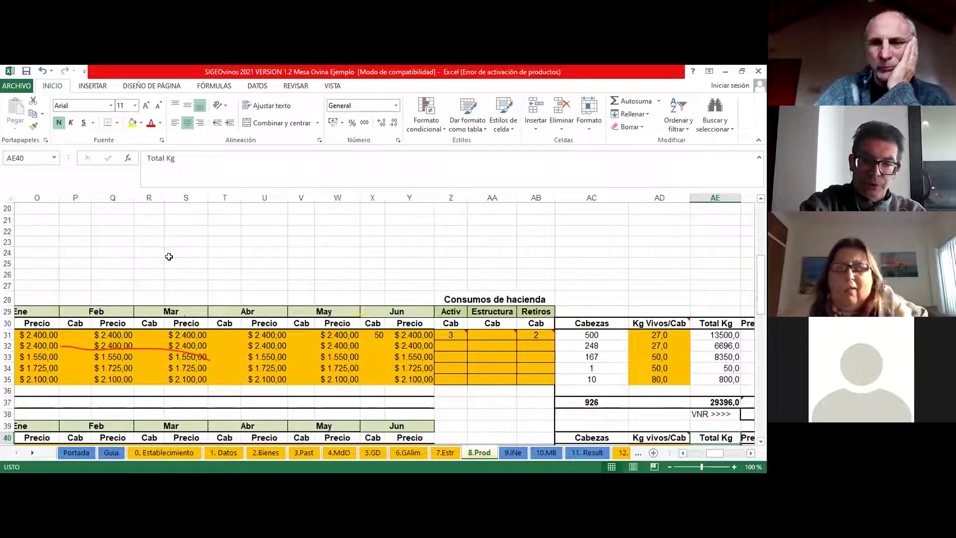
Return along the Compras heading row to its CATEGORIAS cell in column A.
{"action": "key", "text": "Left"}
{"action": "key", "text": "Left"}
{"action": "key", "text": "Left"}
{"action": "key", "text": "Left"}
{"action": "key", "text": "Left"}
{"action": "key", "text": "Left"}
{"action": "key", "text": "Left"}
{"action": "key", "text": "Left"}
{"action": "key", "text": "Left"}
{"action": "key", "text": "Left"}
{"action": "key", "text": "Left"}
{"action": "key", "text": "Left"}
{"action": "key", "text": "Left"}
{"action": "key", "text": "Left"}
{"action": "key", "text": "Left"}
{"action": "key", "text": "Left"}
{"action": "key", "text": "Left"}
{"action": "key", "text": "Home"}
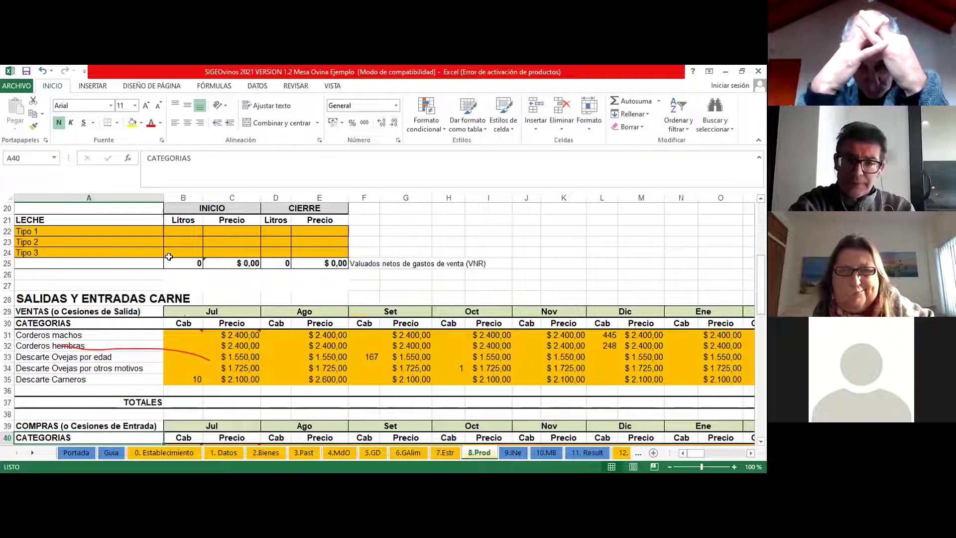
Review the monthly meat sales from Jul to Jun, the Consumos de hacienda columns and the totals up to Precio / Cab (PPP).
{"action": "key", "text": "Right"}
{"action": "key", "text": "Right"}
{"action": "key", "text": "Right"}
{"action": "key", "text": "Right"}
{"action": "key", "text": "Right"}
{"action": "key", "text": "Right"}
{"action": "key", "text": "Right"}
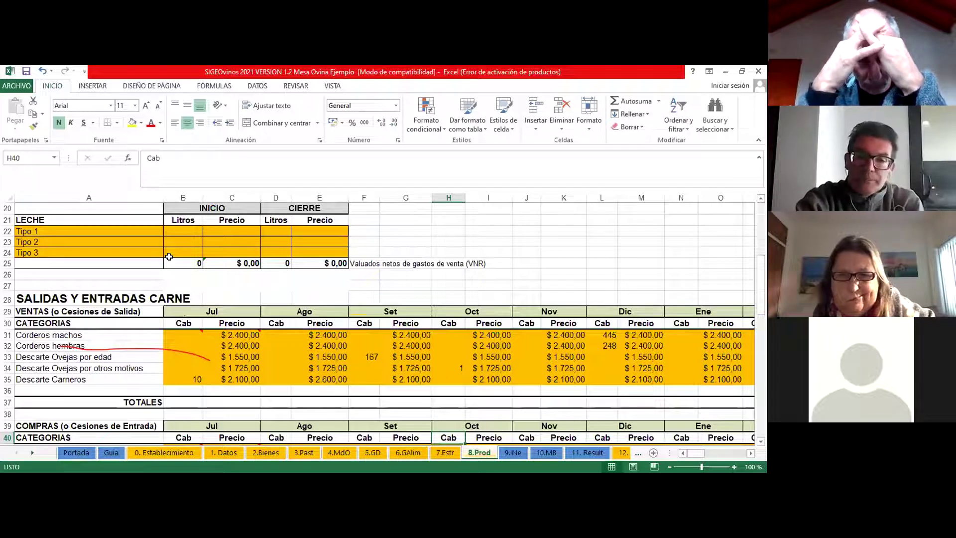
{"action": "key", "text": "Right"}
{"action": "key", "text": "Right"}
{"action": "key", "text": "Right"}
{"action": "key", "text": "Right"}
{"action": "key", "text": "Right"}
{"action": "key", "text": "Right"}
{"action": "key", "text": "Right"}
{"action": "key", "text": "Right"}
{"action": "key", "text": "Right"}
{"action": "key", "text": "Right"}
{"action": "key", "text": "Right"}
{"action": "key", "text": "Right"}
{"action": "key", "text": "Right"}
{"action": "key", "text": "Right"}
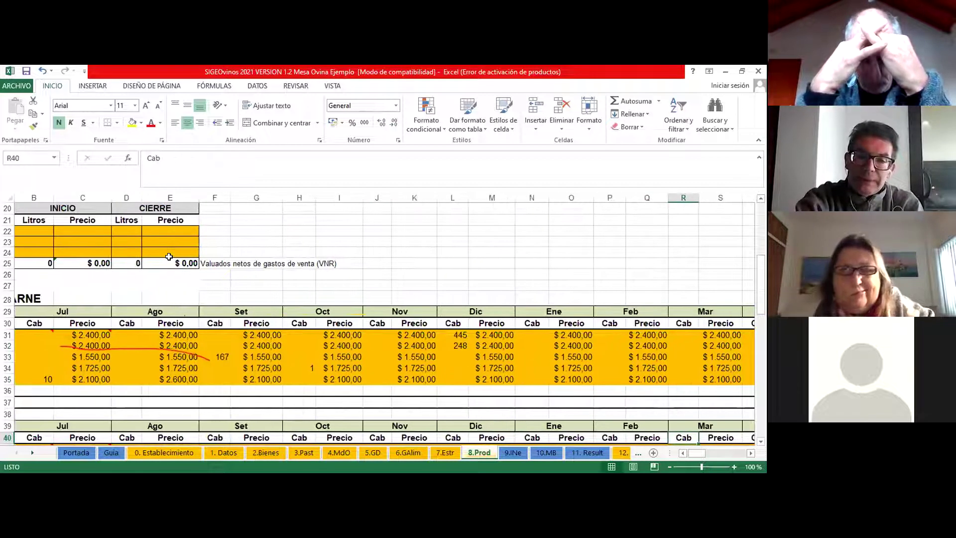
{"action": "key", "text": "Right"}
{"action": "key", "text": "Right"}
{"action": "key", "text": "Right"}
{"action": "key", "text": "Right"}
{"action": "key", "text": "Right"}
{"action": "key", "text": "Right"}
{"action": "key", "text": "Right"}
{"action": "key", "text": "Right"}
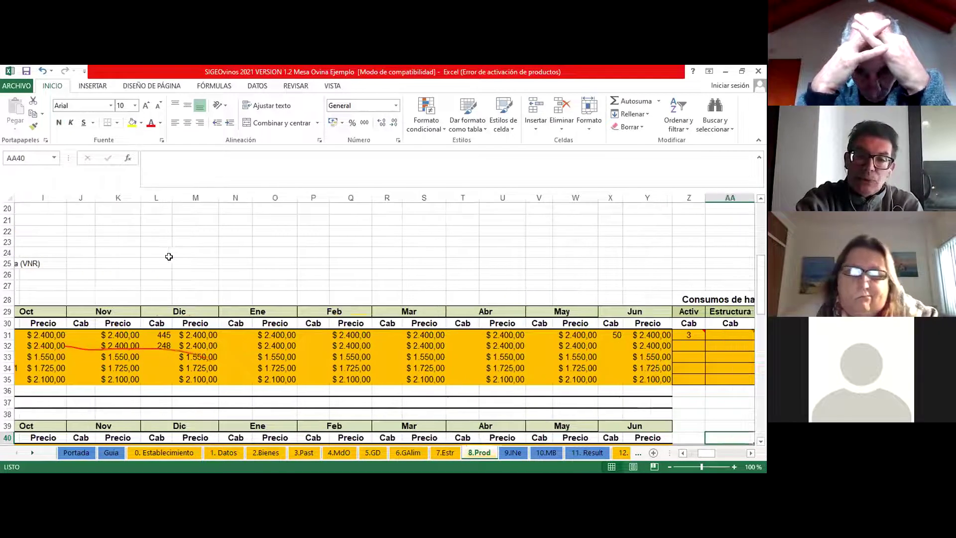
{"action": "key", "text": "Right"}
{"action": "key", "text": "Right"}
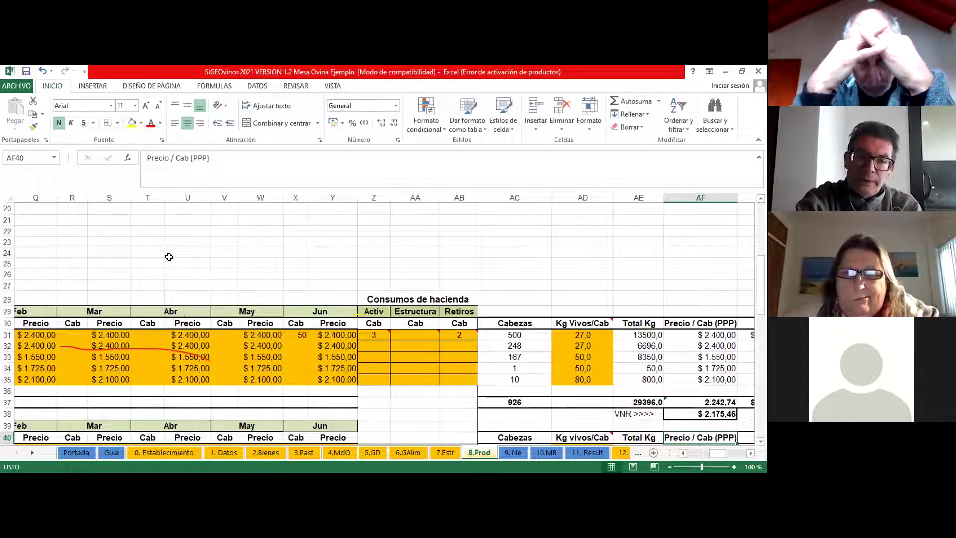
Review the meat sales totals from Bruto, Gtos. Vta., Neto and % across to the PPP Cordero and VNR Cordero summary.
{"action": "key", "text": "Right"}
{"action": "key", "text": "Right"}
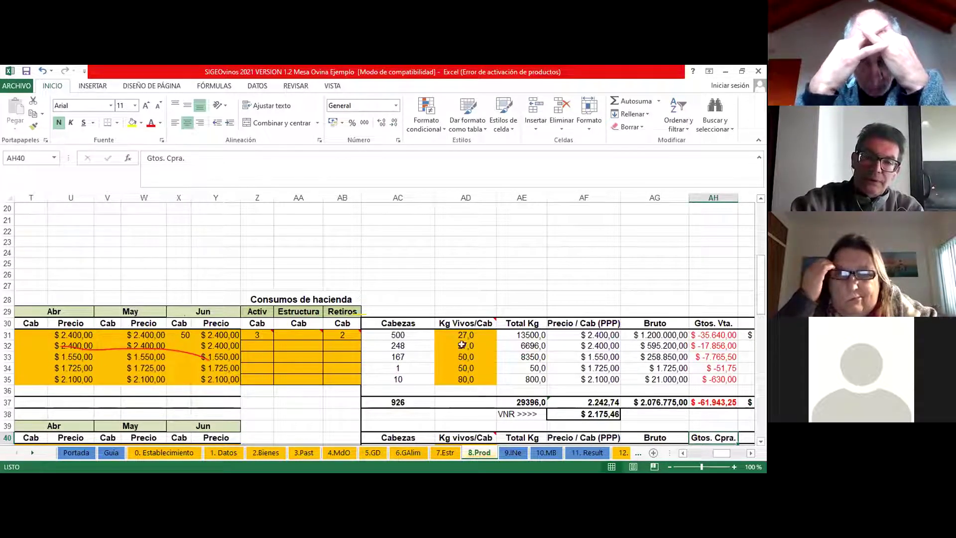
{"action": "scroll", "coordinate": [481, 360], "scroll_direction": "down", "scroll_amount": 1}
{"action": "scroll", "coordinate": [481, 359], "scroll_direction": "down", "scroll_amount": 2}
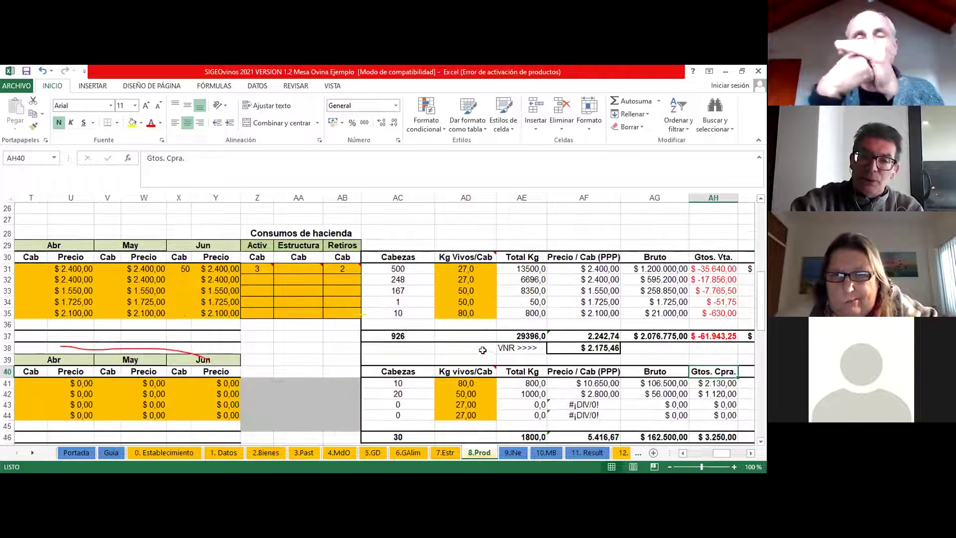
{"action": "scroll", "coordinate": [483, 351], "scroll_direction": "up", "scroll_amount": 2}
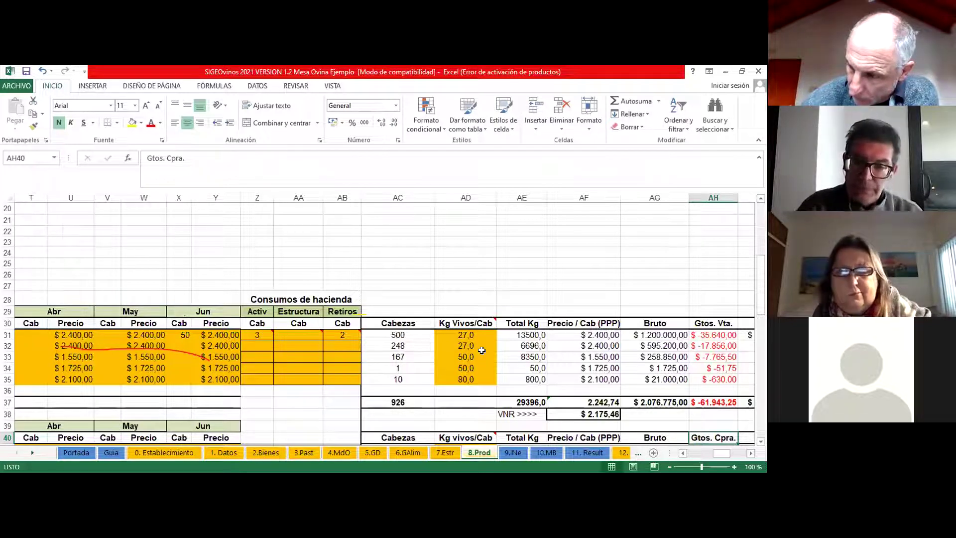
{"action": "key", "text": "Right"}
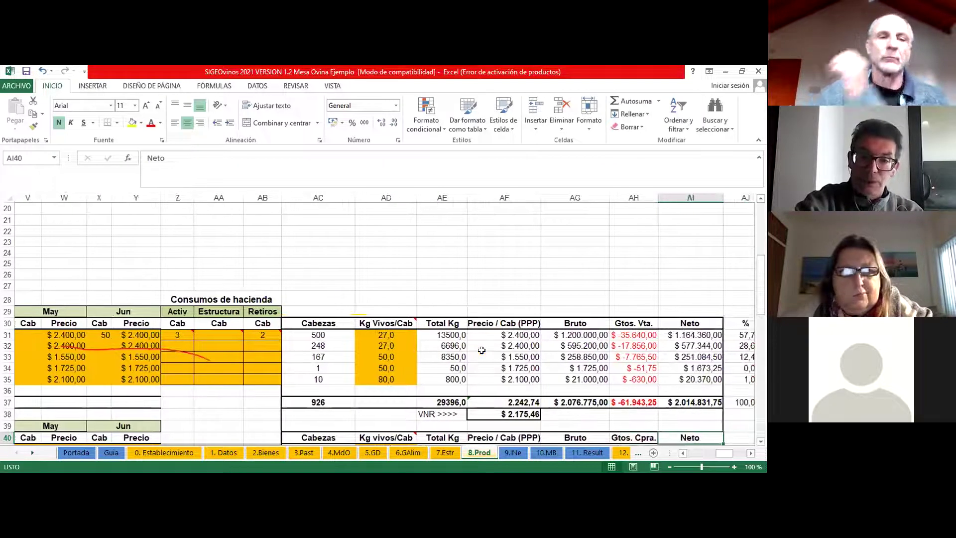
{"action": "key", "text": "Right"}
{"action": "key", "text": "Right"}
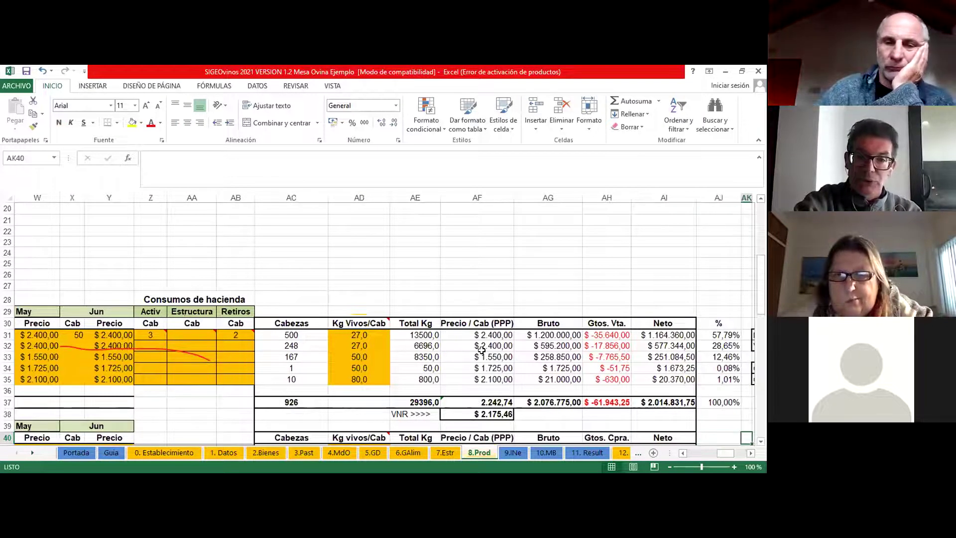
{"action": "key", "text": "Right"}
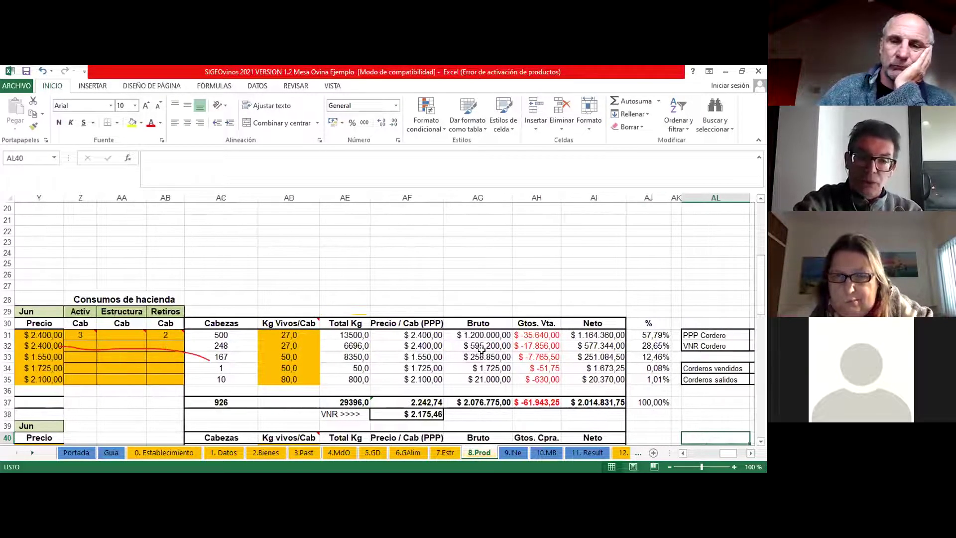
{"action": "key", "text": "Right"}
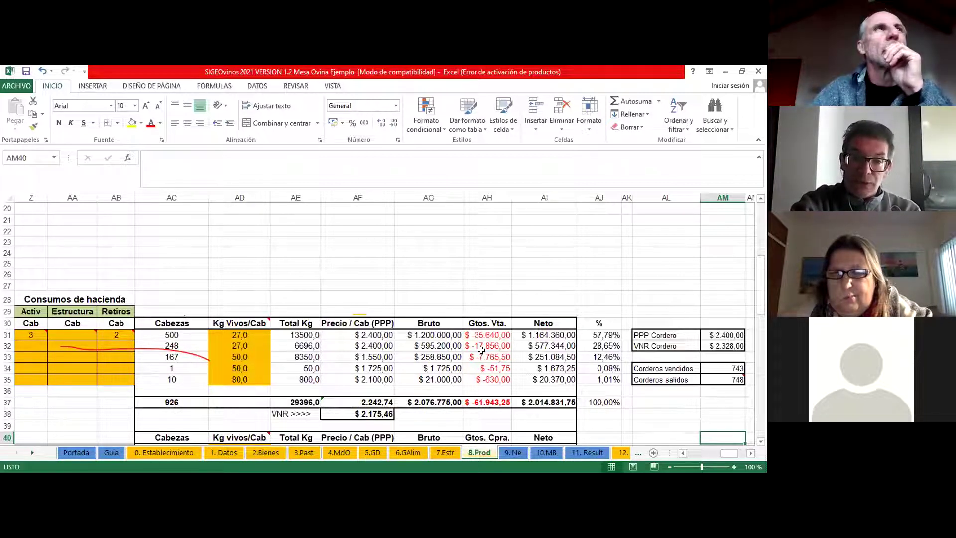
Examine the Compras totals in rows 41 to 46, moving down column AM to row 47.
{"action": "key", "text": "Down"}
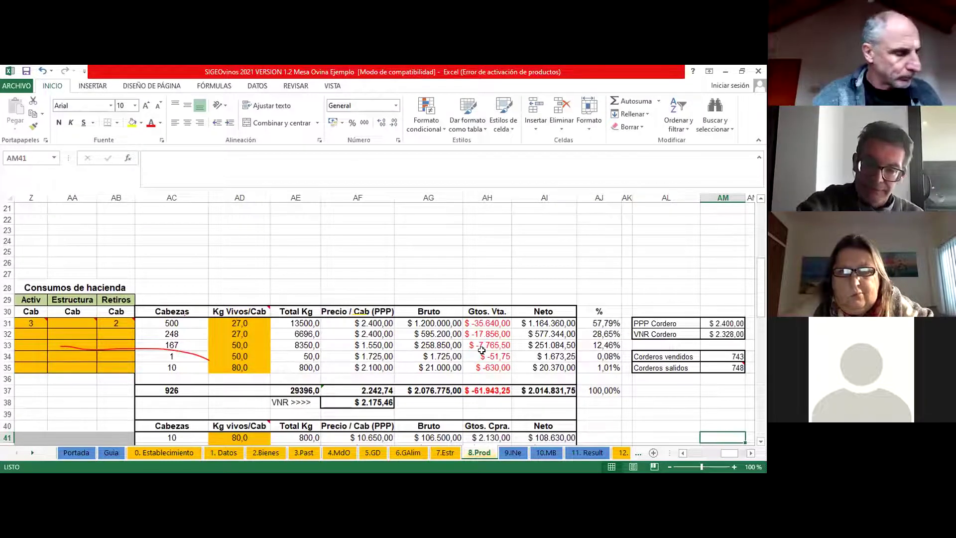
{"action": "key", "text": "Down"}
{"action": "key", "text": "Down"}
{"action": "key", "text": "Down"}
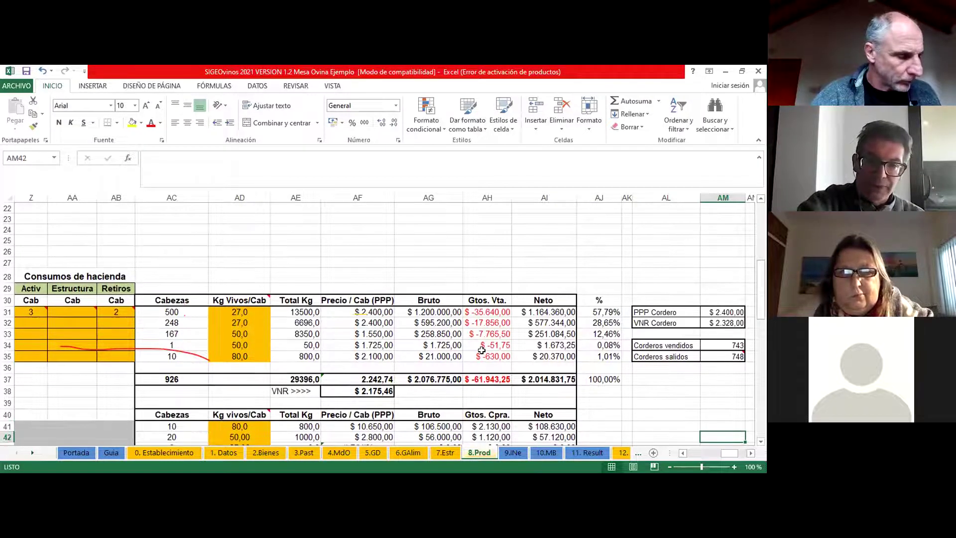
{"action": "key", "text": "Down"}
{"action": "key", "text": "Down"}
{"action": "key", "text": "Down"}
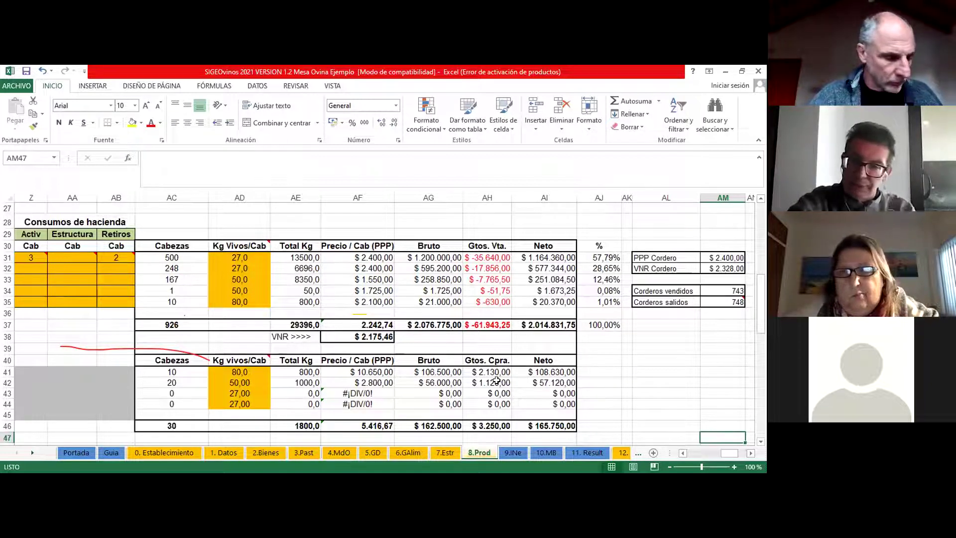
Go back along row 47 to Consumos de hacienda, then read the note on the Corderos machos Activ cell and select it.
{"action": "key", "text": "Left"}
{"action": "key", "text": "Left"}
{"action": "key", "text": "Left"}
{"action": "key", "text": "Left"}
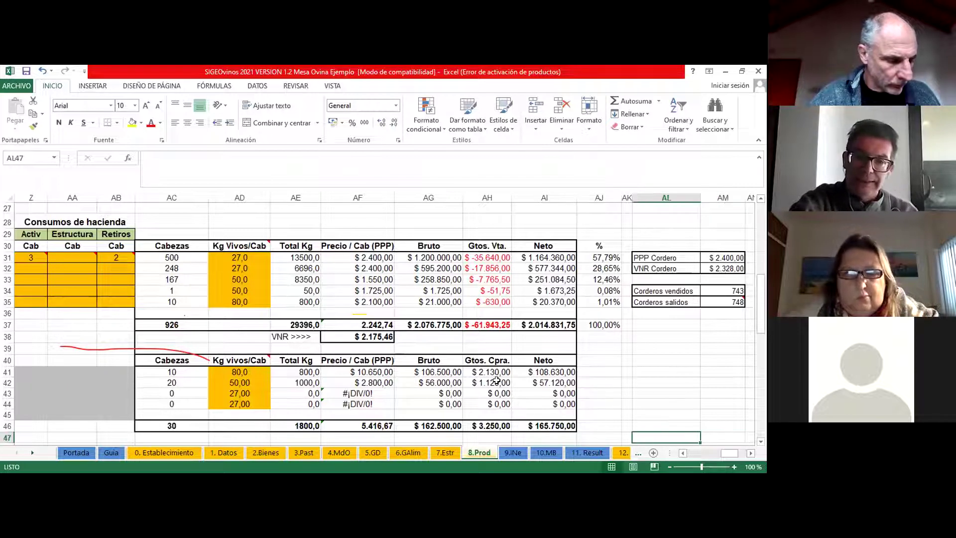
{"action": "key", "text": "Left"}
{"action": "key", "text": "Left"}
{"action": "key", "text": "Left"}
{"action": "key", "text": "Left"}
{"action": "key", "text": "Left"}
{"action": "key", "text": "Left"}
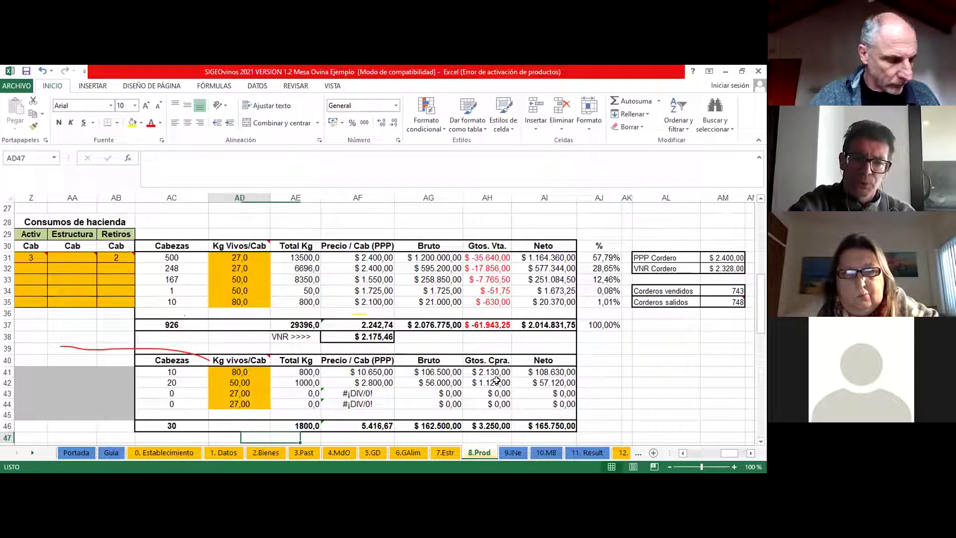
{"action": "key", "text": "Left"}
{"action": "key", "text": "Left"}
{"action": "key", "text": "Left"}
{"action": "key", "text": "Left"}
{"action": "key", "text": "Left"}
{"action": "key", "text": "Left"}
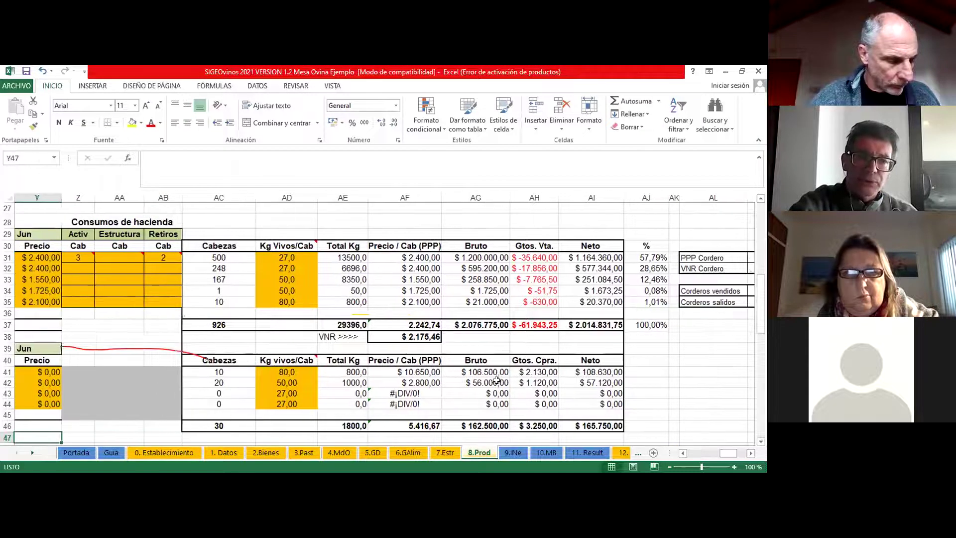
{"action": "key", "text": "Left"}
{"action": "key", "text": "Left"}
{"action": "key", "text": "Left"}
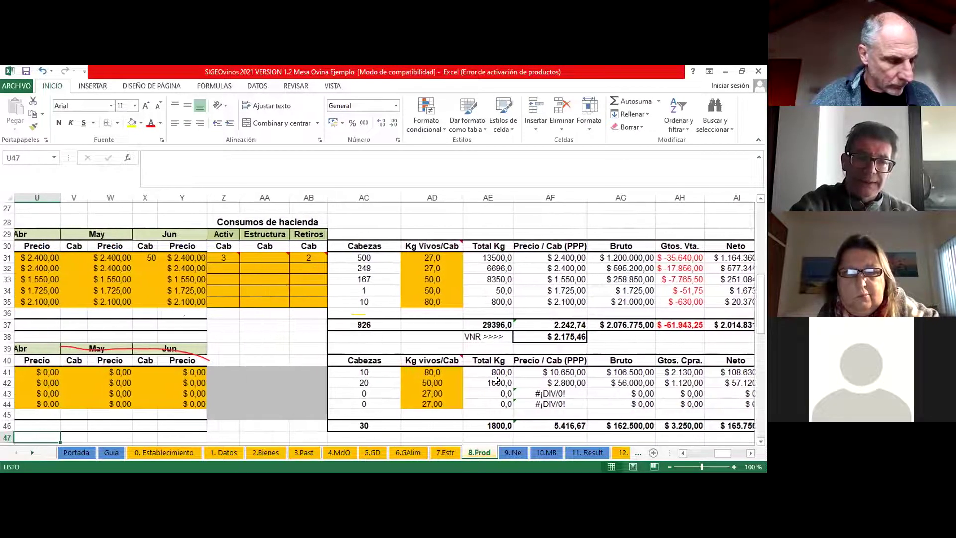
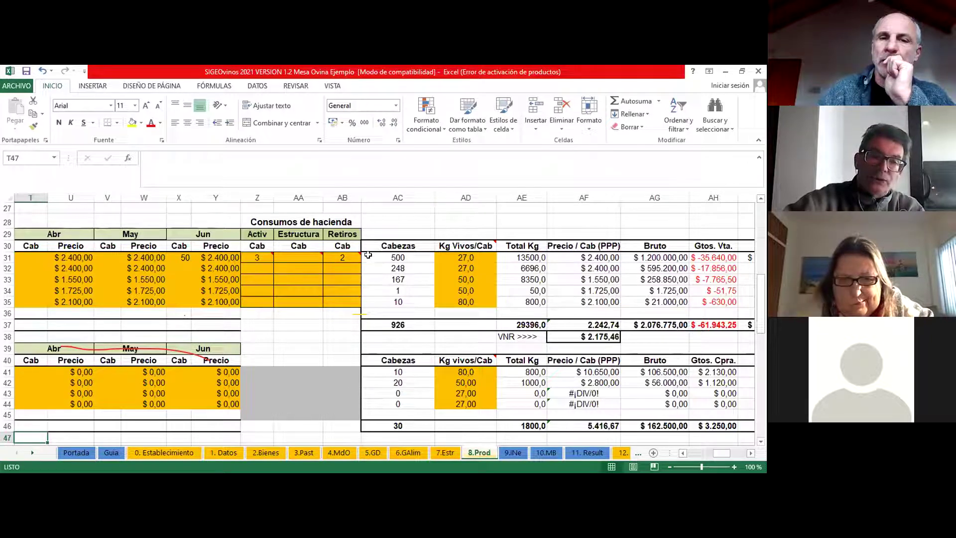
{"action": "mouse_move", "coordinate": [265, 258]}
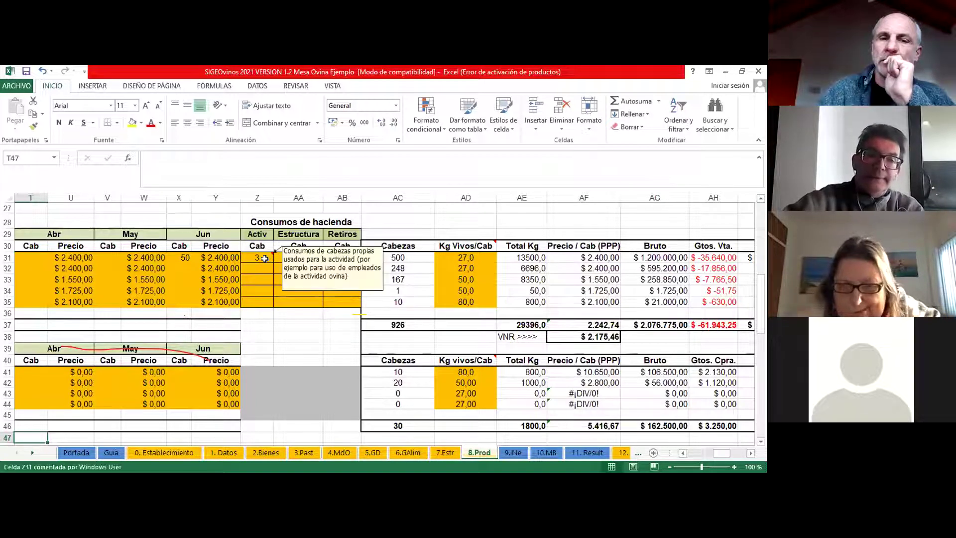
{"action": "left_click", "coordinate": [265, 259]}
Return along the Corderos machos sales row to its category label in column A.
{"action": "key", "text": "Left"}
{"action": "key", "text": "Left"}
{"action": "key", "text": "Left"}
{"action": "key", "text": "Left"}
{"action": "key", "text": "Left"}
{"action": "key", "text": "Left"}
{"action": "key", "text": "Left"}
{"action": "key", "text": "Left"}
{"action": "key", "text": "Left"}
{"action": "key", "text": "Left"}
{"action": "key", "text": "Left"}
{"action": "key", "text": "Left"}
{"action": "key", "text": "Left"}
{"action": "key", "text": "Left"}
{"action": "key", "text": "Left"}
{"action": "key", "text": "Left"}
{"action": "key", "text": "Left"}
{"action": "key", "text": "Left"}
{"action": "key", "text": "Left"}
{"action": "key", "text": "Left"}
{"action": "key", "text": "Left"}
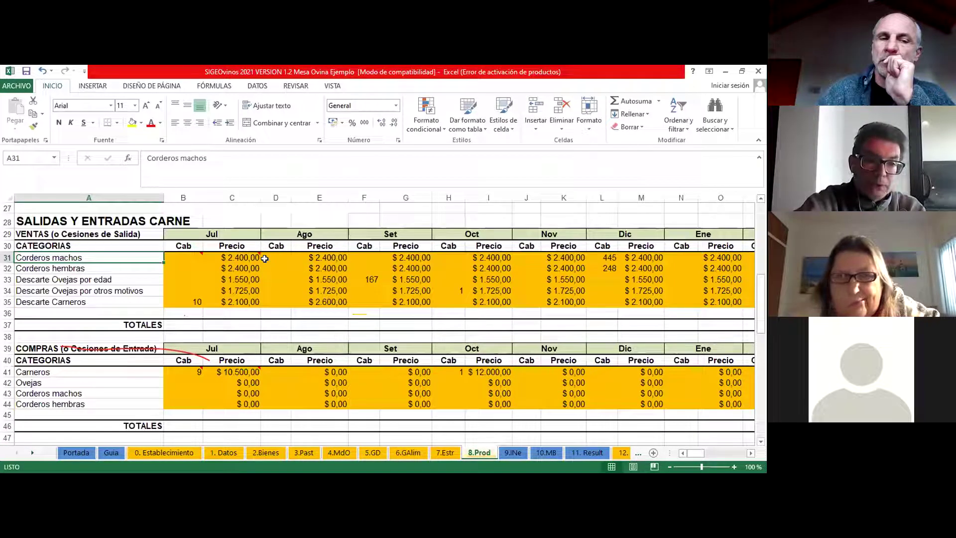
Review the Corderos machos monthly sales and own consumption across to the Kg Vivos/Cab cell AD31.
{"action": "key", "text": "Right"}
{"action": "key", "text": "Right"}
{"action": "key", "text": "Right"}
{"action": "key", "text": "Right"}
{"action": "key", "text": "Right"}
{"action": "key", "text": "Right"}
{"action": "key", "text": "Right"}
{"action": "key", "text": "Right"}
{"action": "key", "text": "Right"}
{"action": "key", "text": "Right"}
{"action": "key", "text": "Right"}
{"action": "key", "text": "Right"}
{"action": "key", "text": "Right"}
{"action": "key", "text": "Right"}
{"action": "key", "text": "Right"}
{"action": "key", "text": "Right"}
{"action": "key", "text": "Right"}
{"action": "key", "text": "Right"}
{"action": "key", "text": "Right"}
{"action": "key", "text": "Right"}
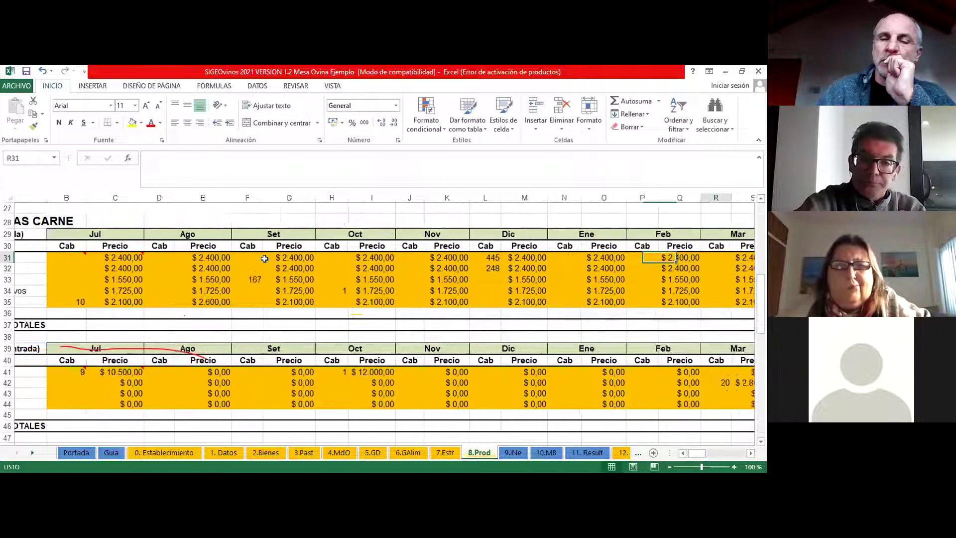
{"action": "key", "text": "Right"}
{"action": "key", "text": "Right"}
{"action": "key", "text": "Right"}
{"action": "key", "text": "Right"}
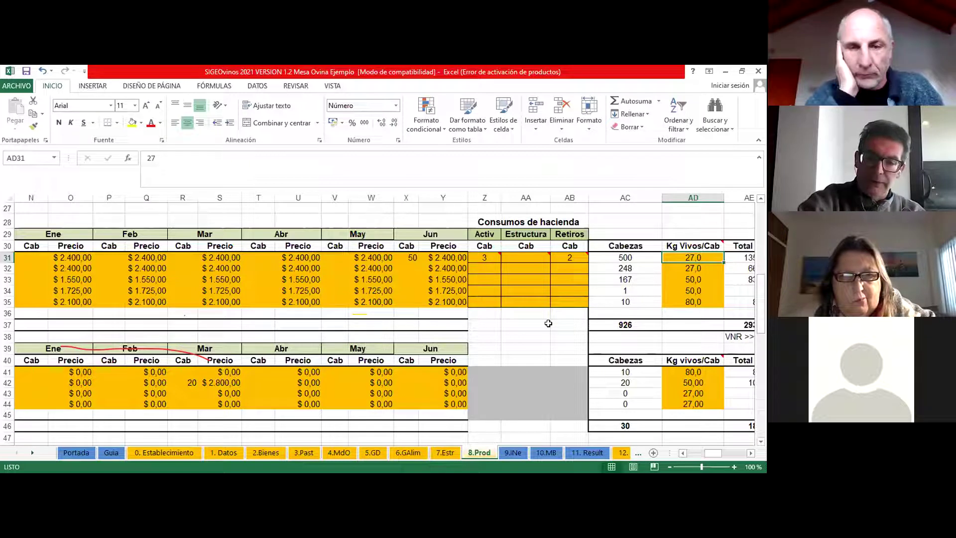
Move down the Kg Vivos/Cab column past the Compras table to row 57, below the wool sales totals.
{"action": "key", "text": "Down"}
{"action": "key", "text": "Down"}
{"action": "key", "text": "Down"}
{"action": "key", "text": "Down"}
{"action": "key", "text": "Down"}
{"action": "key", "text": "Down"}
{"action": "key", "text": "Down"}
{"action": "key", "text": "Down"}
{"action": "key", "text": "Down"}
{"action": "key", "text": "Down"}
{"action": "key", "text": "Down"}
{"action": "key", "text": "Down"}
{"action": "key", "text": "Down"}
{"action": "key", "text": "Down"}
{"action": "key", "text": "Down"}
{"action": "key", "text": "Down"}
{"action": "key", "text": "Down"}
{"action": "key", "text": "Down"}
{"action": "key", "text": "Down"}
{"action": "key", "text": "Down"}
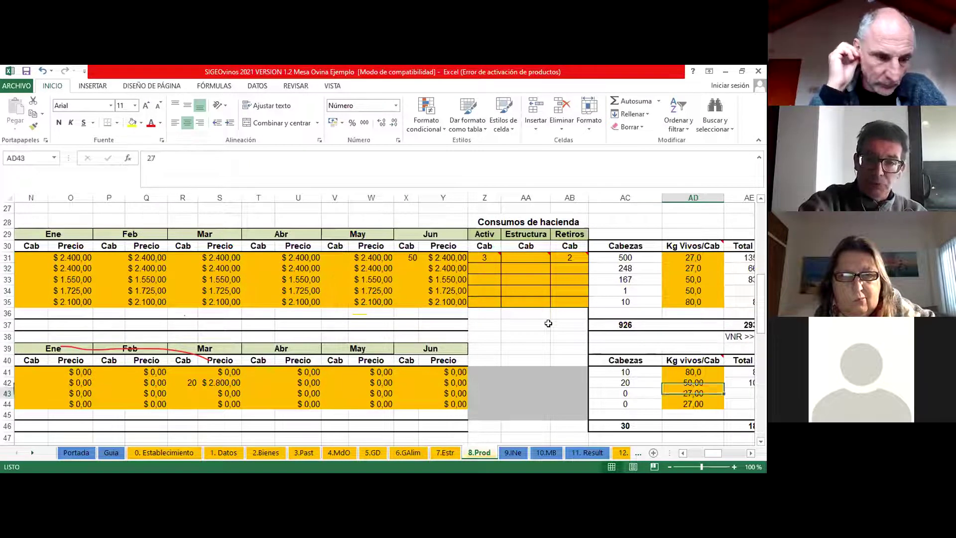
Review the monthly wool sales under SALIDAS OTROS PRODUCTOS from the VNR cell back to column A of row 57.
{"action": "key", "text": "Left"}
{"action": "key", "text": "Left"}
{"action": "key", "text": "Left"}
{"action": "key", "text": "Left"}
{"action": "key", "text": "Left"}
{"action": "key", "text": "Left"}
{"action": "key", "text": "Left"}
{"action": "key", "text": "Left"}
{"action": "key", "text": "Left"}
{"action": "key", "text": "Left"}
{"action": "key", "text": "Left"}
{"action": "key", "text": "Left"}
{"action": "key", "text": "Left"}
{"action": "key", "text": "Left"}
{"action": "key", "text": "Left"}
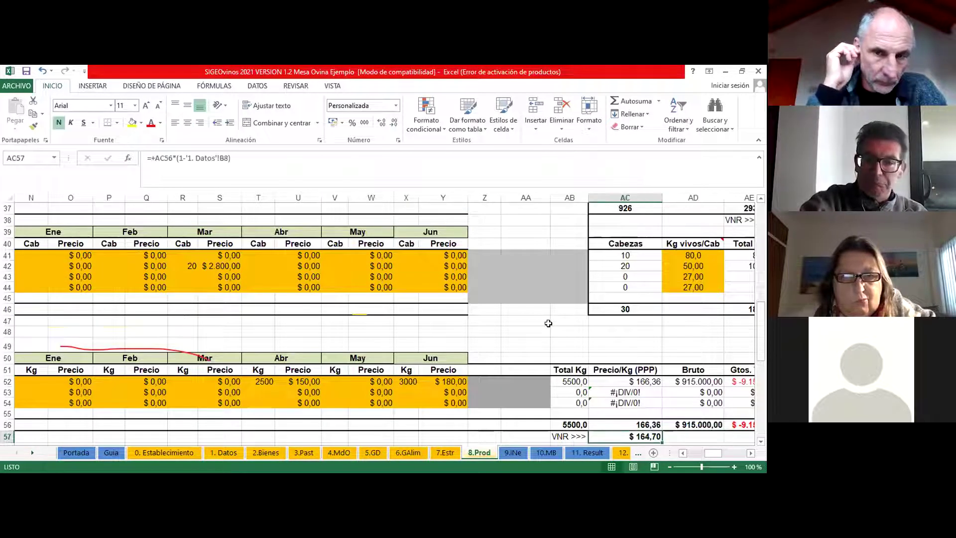
{"action": "key", "text": "Left"}
{"action": "key", "text": "Left"}
{"action": "key", "text": "Left"}
{"action": "key", "text": "Left"}
{"action": "key", "text": "Left"}
{"action": "key", "text": "Left"}
{"action": "key", "text": "Left"}
{"action": "key", "text": "Left"}
{"action": "key", "text": "Left"}
{"action": "key", "text": "Left"}
{"action": "key", "text": "Left"}
{"action": "key", "text": "Left"}
{"action": "key", "text": "Left"}
{"action": "key", "text": "Left"}
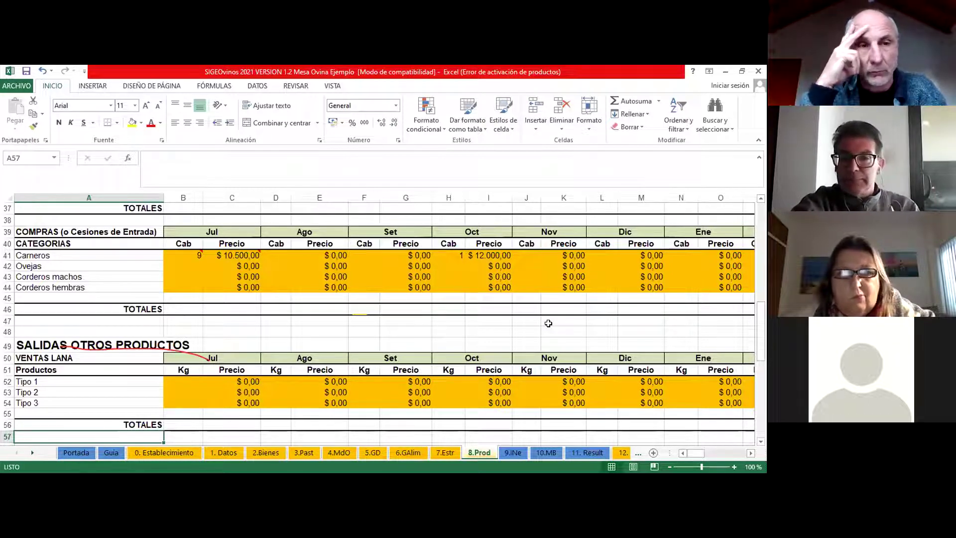
Examine the VENTAS LECHE table down to its TOTALES row in column B.
{"action": "key", "text": "Right"}
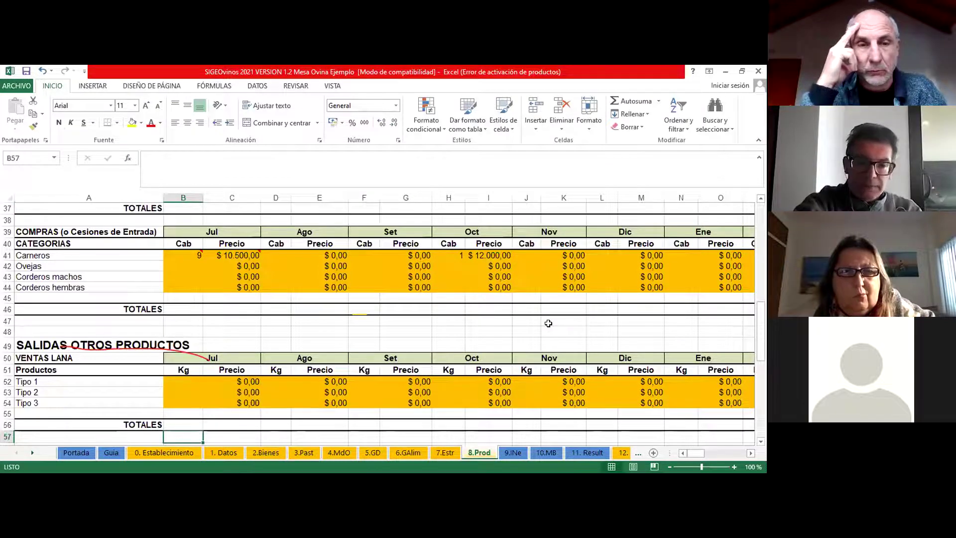
{"action": "key", "text": "Down"}
{"action": "key", "text": "Down"}
{"action": "key", "text": "Down"}
{"action": "key", "text": "Down"}
{"action": "key", "text": "Down"}
{"action": "key", "text": "Down"}
{"action": "key", "text": "Down"}
{"action": "key", "text": "Down"}
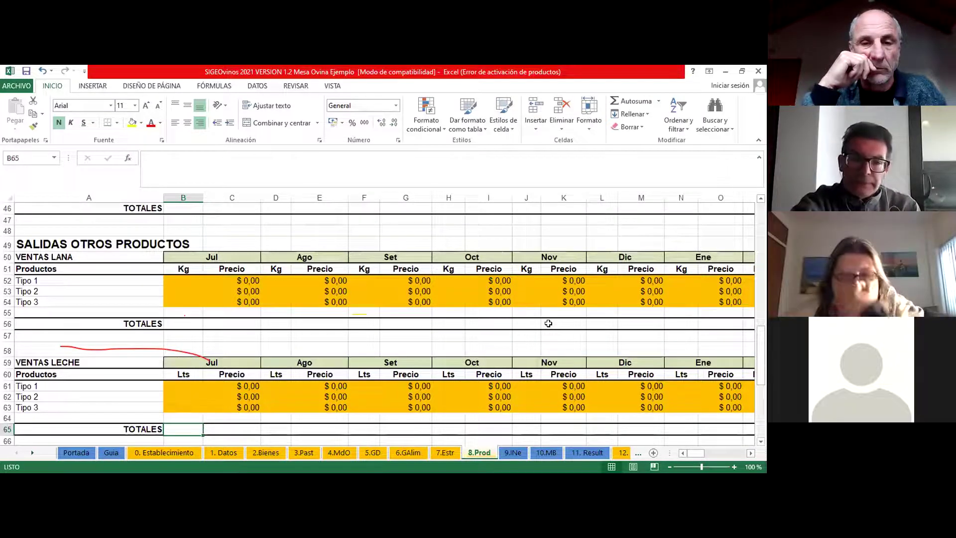
Review the monthly wool and milk sales along the VENTAS LECHE TOTALES row from column B to cell V65.
{"action": "key", "text": "Right"}
{"action": "key", "text": "Right"}
{"action": "key", "text": "Right"}
{"action": "key", "text": "Right"}
{"action": "key", "text": "Right"}
{"action": "key", "text": "Right"}
{"action": "key", "text": "Right"}
{"action": "key", "text": "Right"}
{"action": "key", "text": "Right"}
{"action": "key", "text": "Right"}
{"action": "key", "text": "Right"}
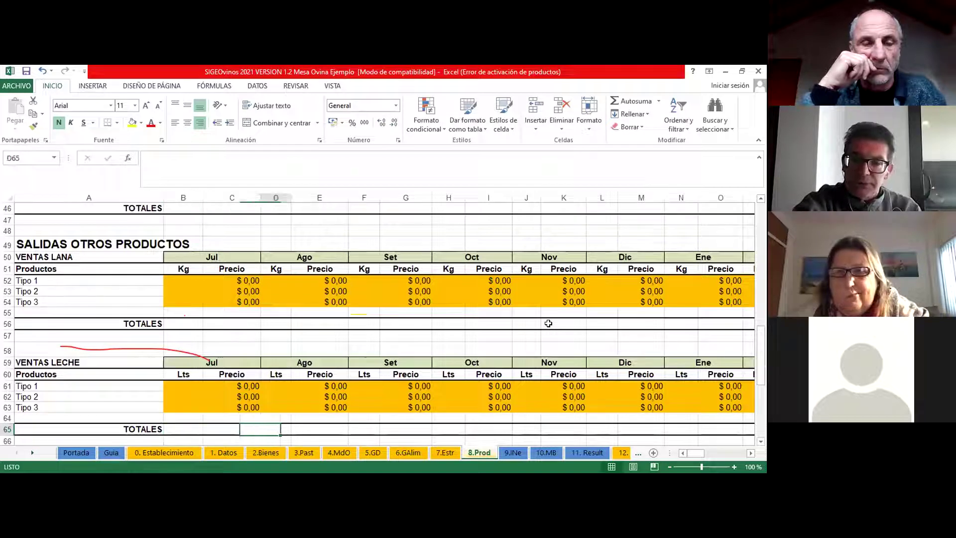
{"action": "key", "text": "Right"}
{"action": "key", "text": "Right"}
{"action": "key", "text": "Right"}
{"action": "key", "text": "Right"}
{"action": "key", "text": "Right"}
{"action": "key", "text": "Right"}
{"action": "key", "text": "Right"}
{"action": "key", "text": "Right"}
{"action": "key", "text": "Right"}
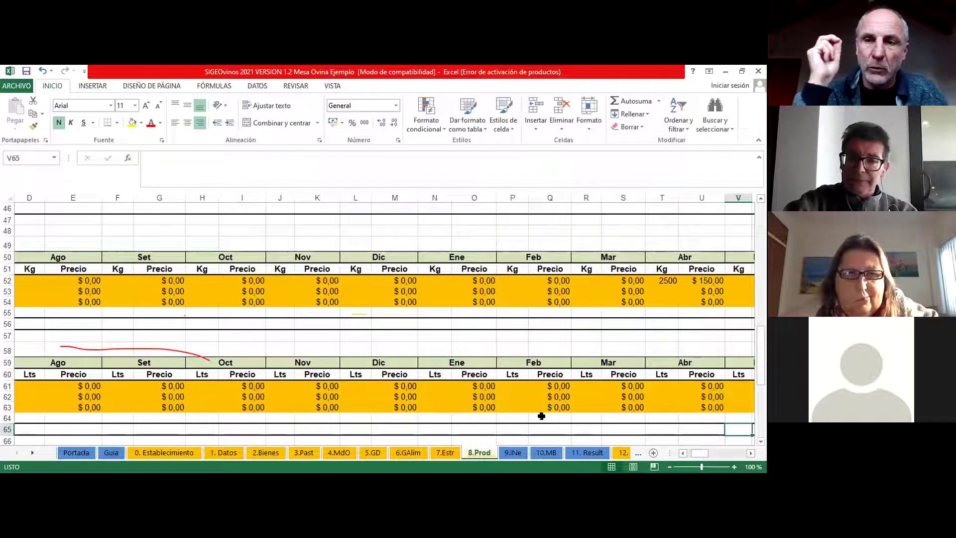
Return to the CIERRE stock tables on the production sheet and move along row 18 to column A.
{"action": "scroll", "coordinate": [538, 414], "scroll_direction": "up", "scroll_amount": 11}
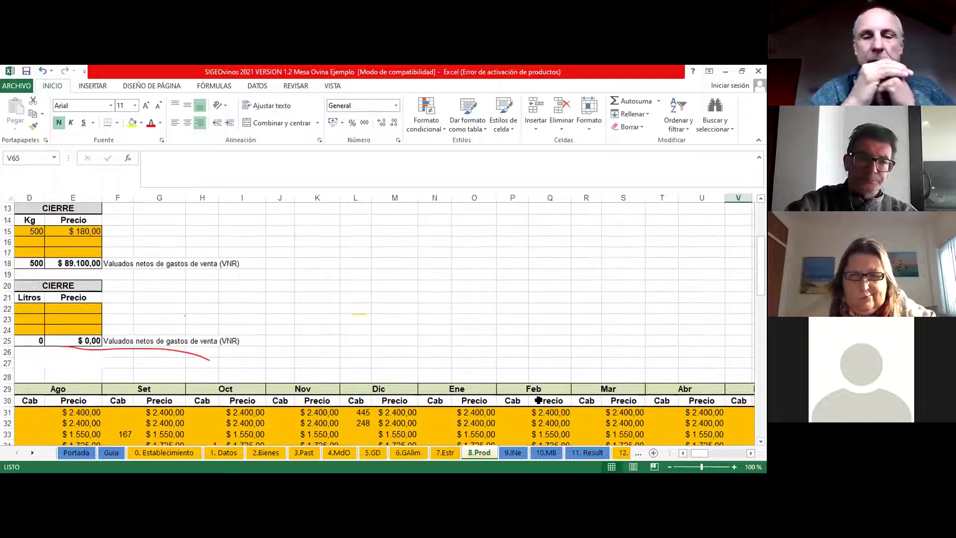
{"action": "scroll", "coordinate": [538, 400], "scroll_direction": "up", "scroll_amount": 4}
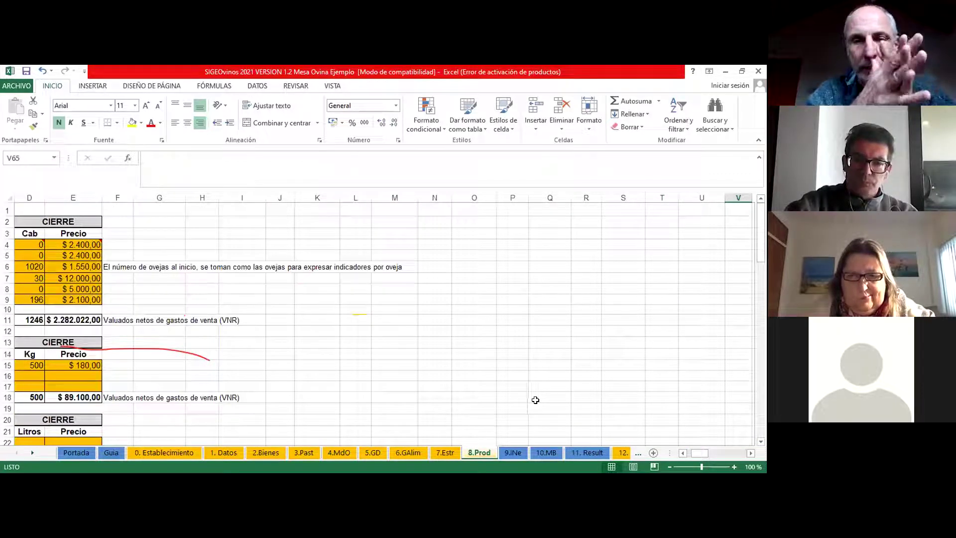
{"action": "left_click", "coordinate": [413, 395]}
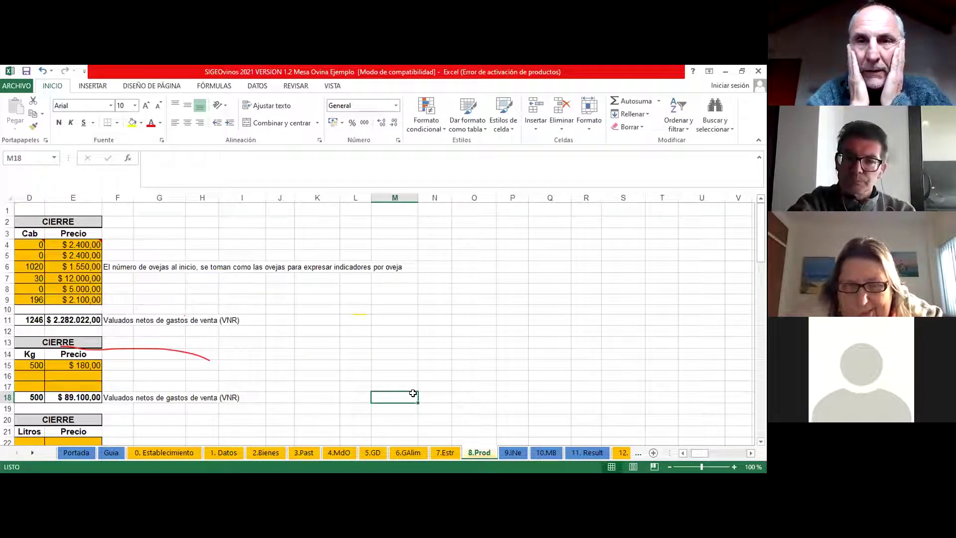
{"action": "key", "text": "Left"}
{"action": "key", "text": "Left"}
{"action": "key", "text": "Left"}
{"action": "key", "text": "Left"}
{"action": "key", "text": "Left"}
{"action": "key", "text": "Left"}
{"action": "key", "text": "Left"}
{"action": "key", "text": "Left"}
{"action": "key", "text": "Left"}
{"action": "key", "text": "Left"}
{"action": "key", "text": "Left"}
{"action": "key", "text": "Left"}
Review the meat sales and purchases tables down column A to Corderos machos in row 43.
{"action": "key", "text": "Down"}
{"action": "key", "text": "Down"}
{"action": "key", "text": "Down"}
{"action": "key", "text": "Down"}
{"action": "key", "text": "Down"}
{"action": "key", "text": "Down"}
{"action": "key", "text": "Down"}
{"action": "key", "text": "Down"}
{"action": "key", "text": "Down"}
{"action": "key", "text": "Down"}
{"action": "key", "text": "Down"}
{"action": "key", "text": "Down"}
{"action": "key", "text": "Down"}
{"action": "key", "text": "Down"}
{"action": "key", "text": "Down"}
{"action": "key", "text": "Down"}
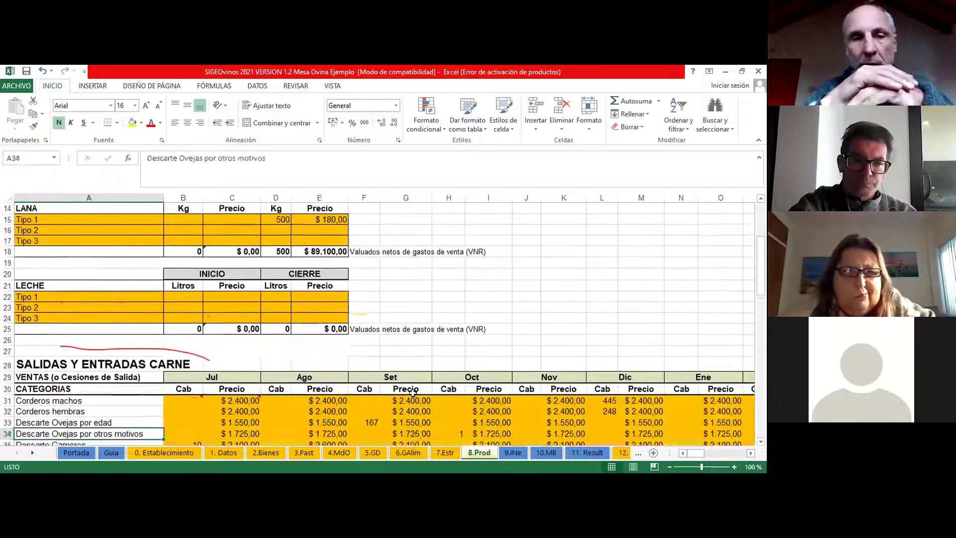
{"action": "key", "text": "Down"}
{"action": "key", "text": "Down"}
{"action": "key", "text": "Down"}
{"action": "key", "text": "Down"}
{"action": "key", "text": "Down"}
{"action": "key", "text": "Down"}
{"action": "key", "text": "Down"}
{"action": "key", "text": "Down"}
{"action": "key", "text": "Down"}
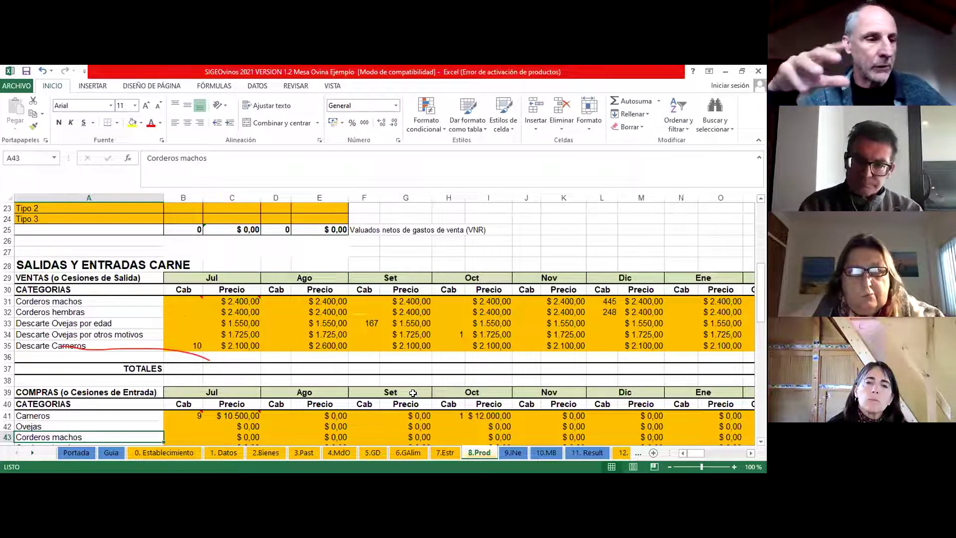
{"action": "left_click", "coordinate": [416, 395]}
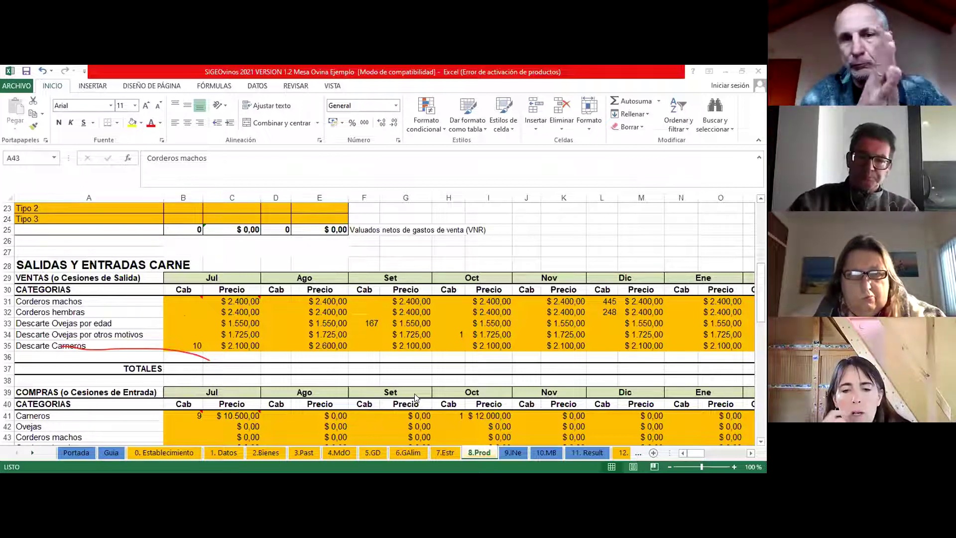
Open the 9.INe sheet and examine the INGRESO NETO CARNE and INGRESO NETO LANA tables.
{"action": "left_click", "coordinate": [515, 454]}
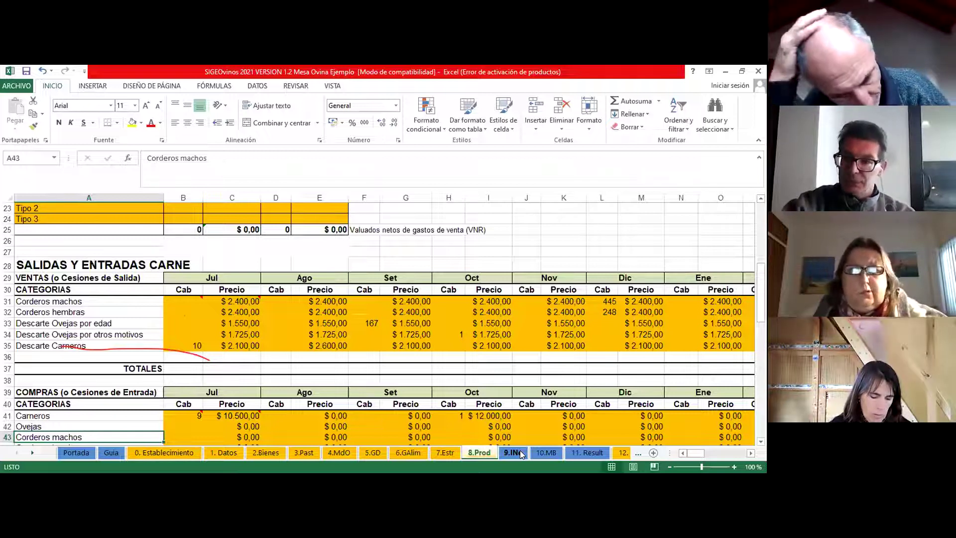
{"action": "left_click", "coordinate": [520, 453]}
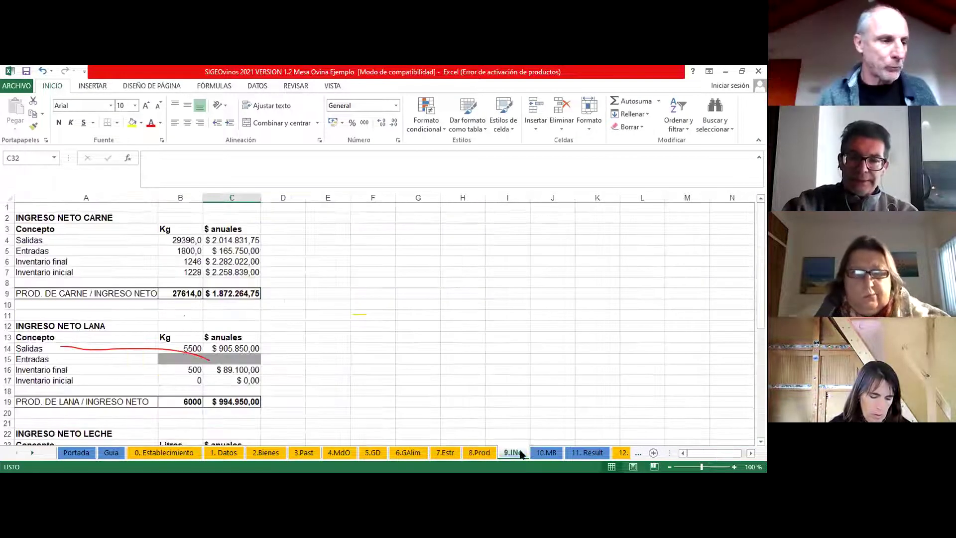
{"action": "scroll", "coordinate": [493, 379], "scroll_direction": "down", "scroll_amount": 2}
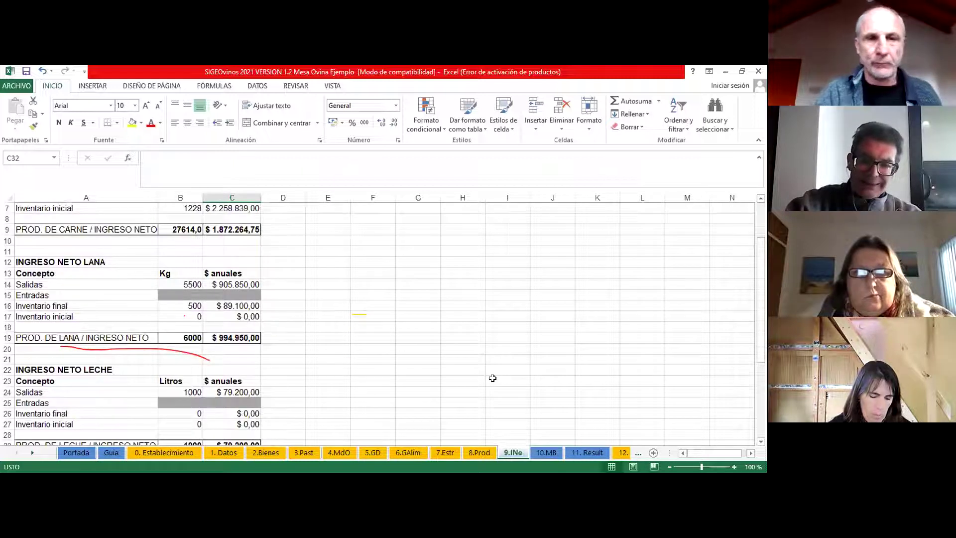
{"action": "scroll", "coordinate": [490, 381], "scroll_direction": "up", "scroll_amount": 1}
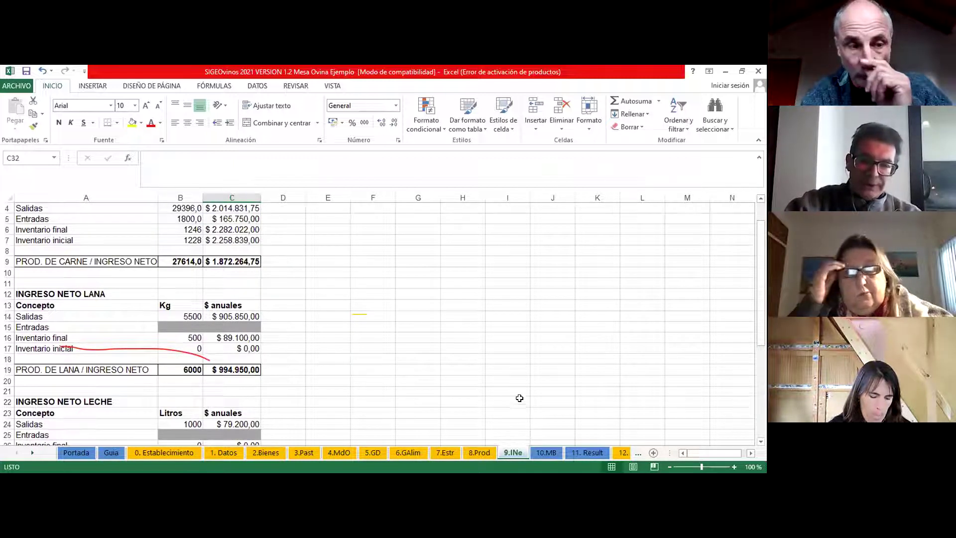
{"action": "scroll", "coordinate": [515, 386], "scroll_direction": "up", "scroll_amount": 1}
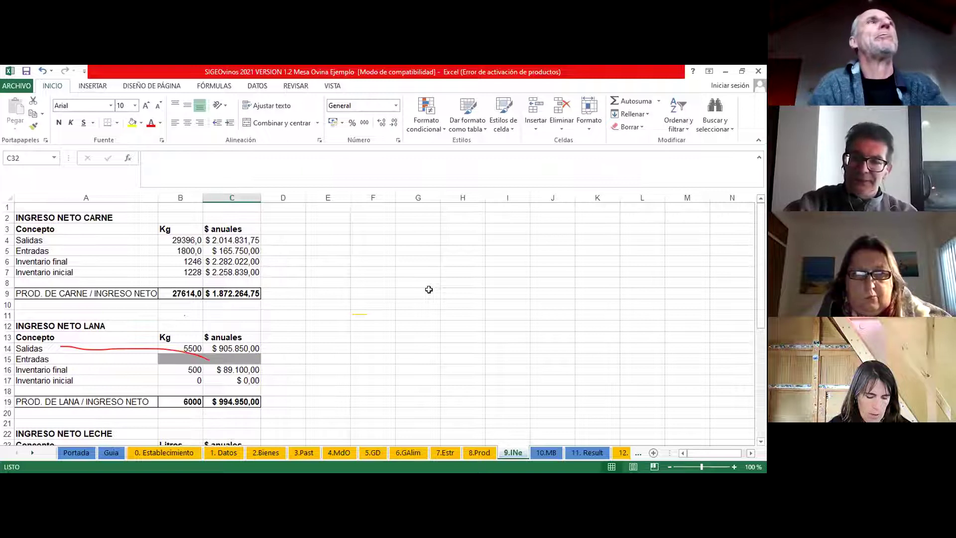
Examine the milk net income, INGRESO NETO OVINO and lamb production tables, and return to the sheet's first row.
{"action": "scroll", "coordinate": [427, 294], "scroll_direction": "down", "scroll_amount": 1}
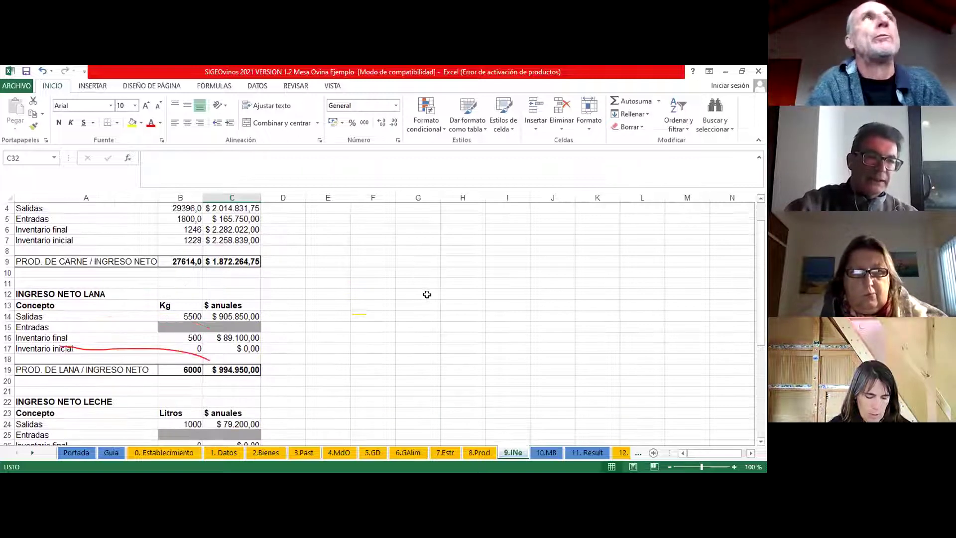
{"action": "scroll", "coordinate": [426, 294], "scroll_direction": "down", "scroll_amount": 1}
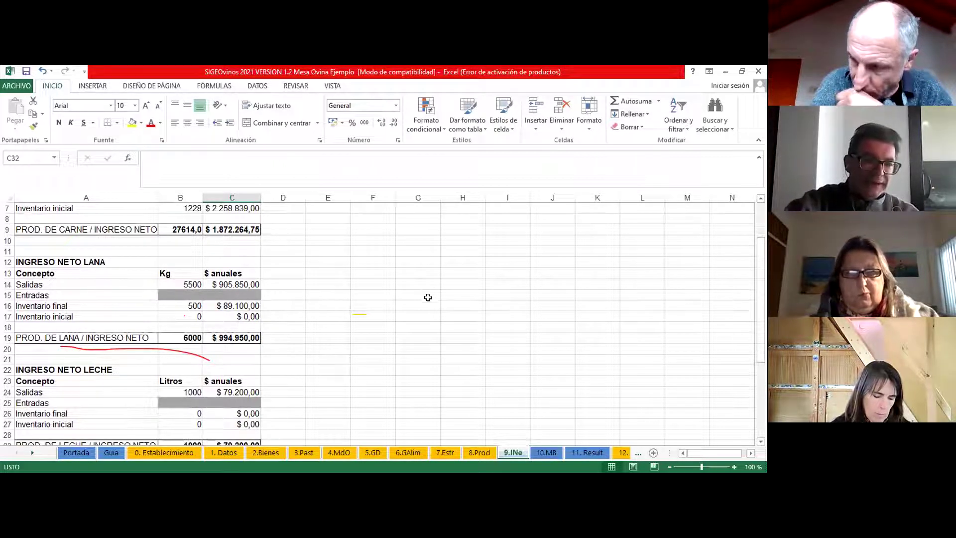
{"action": "scroll", "coordinate": [425, 294], "scroll_direction": "down", "scroll_amount": 2}
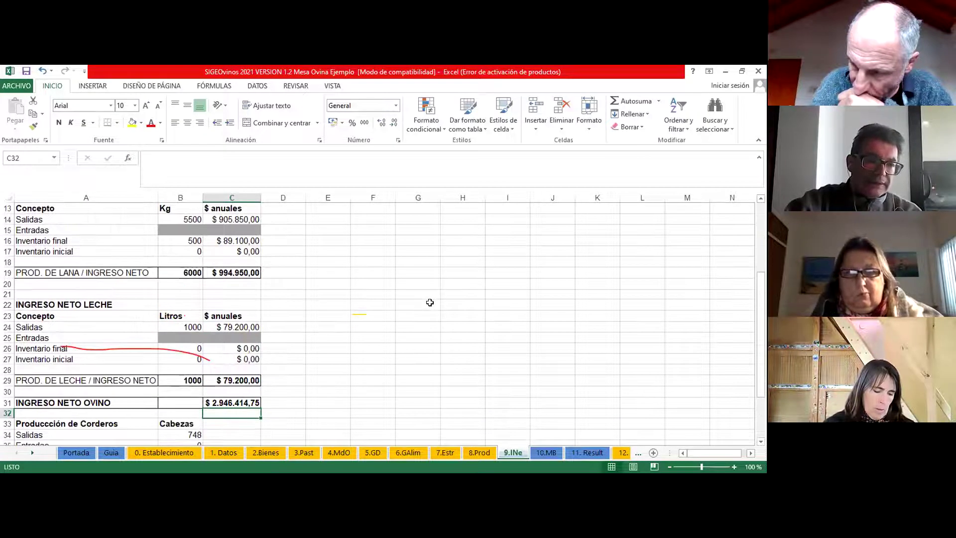
{"action": "scroll", "coordinate": [429, 302], "scroll_direction": "down", "scroll_amount": 2}
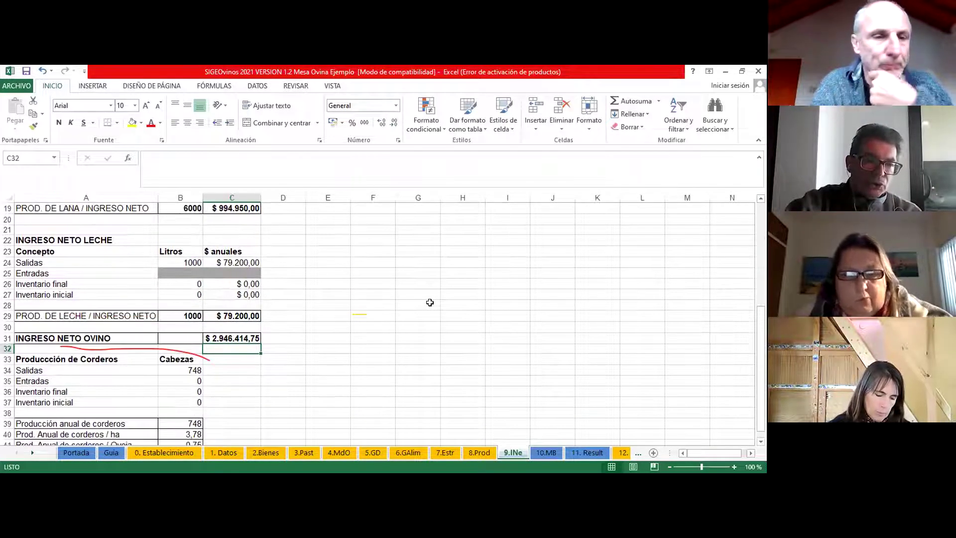
{"action": "scroll", "coordinate": [430, 302], "scroll_direction": "down", "scroll_amount": 2}
{"action": "scroll", "coordinate": [430, 302], "scroll_direction": "up", "scroll_amount": 1}
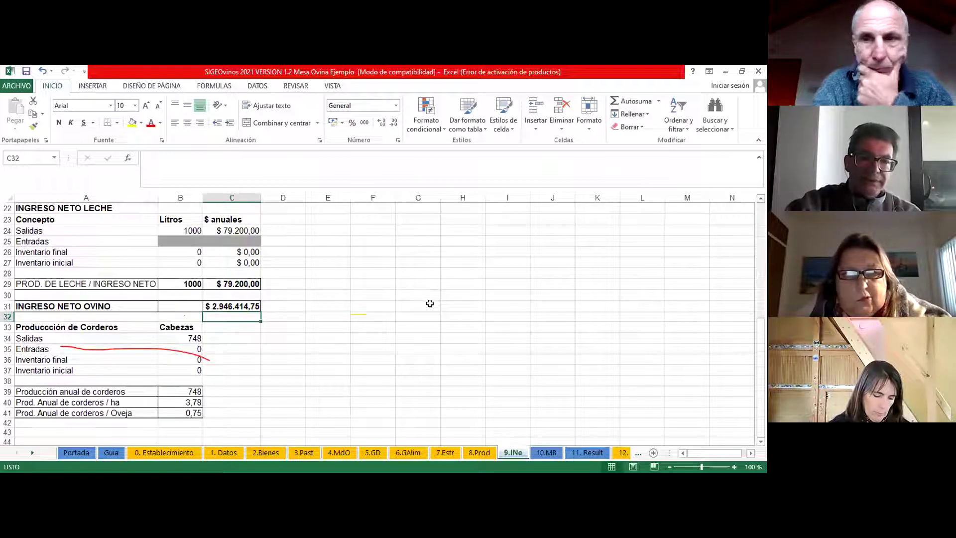
{"action": "scroll", "coordinate": [318, 312], "scroll_direction": "up", "scroll_amount": 1}
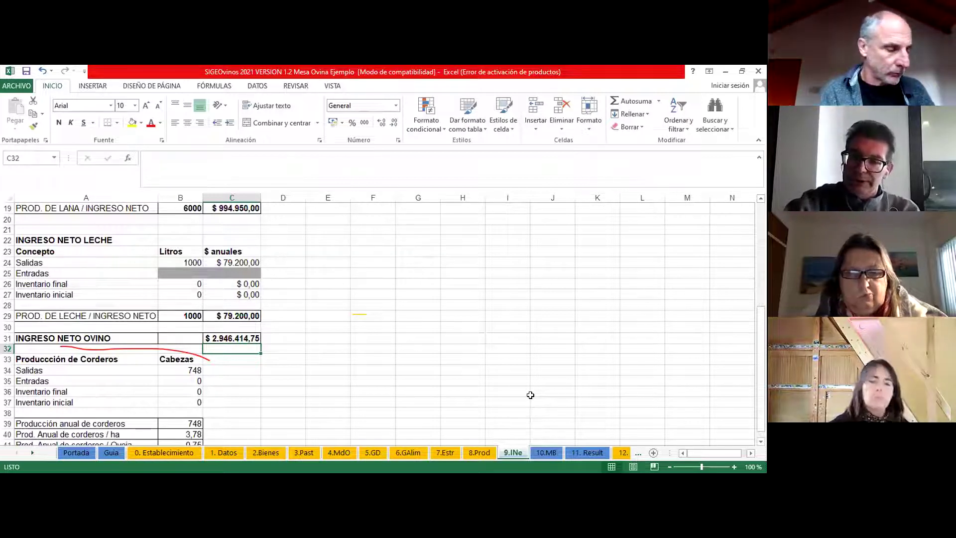
{"action": "scroll", "coordinate": [530, 394], "scroll_direction": "up", "scroll_amount": 6}
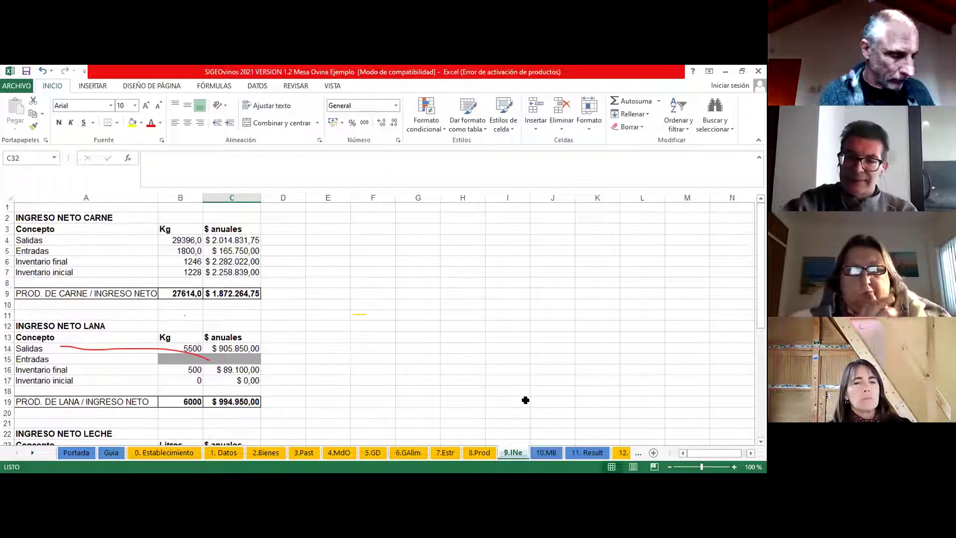
Open the 10.MB sheet and review the three sheep gross margins and the costs per kilo with and without wool and milk recovery.
{"action": "left_click", "coordinate": [547, 452]}
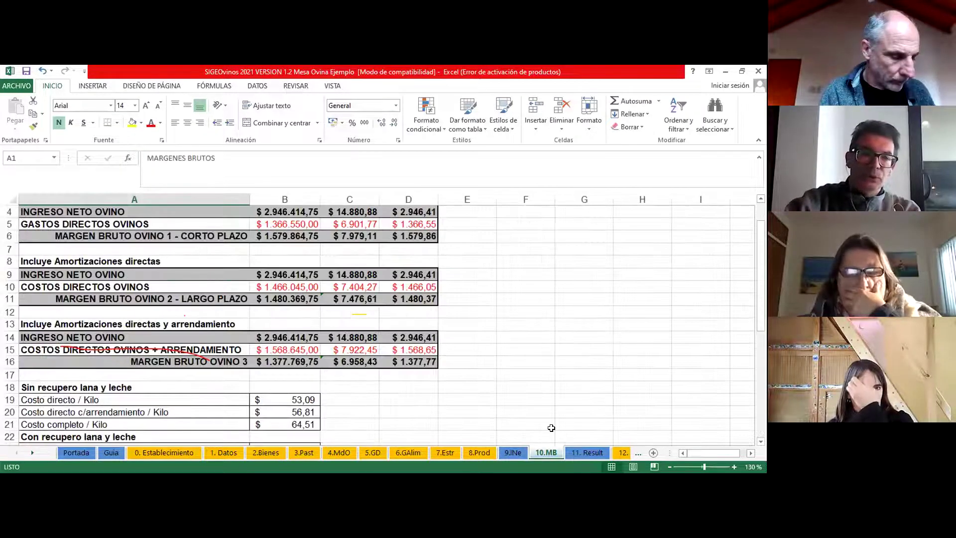
{"action": "scroll", "coordinate": [551, 428], "scroll_direction": "up", "scroll_amount": 1}
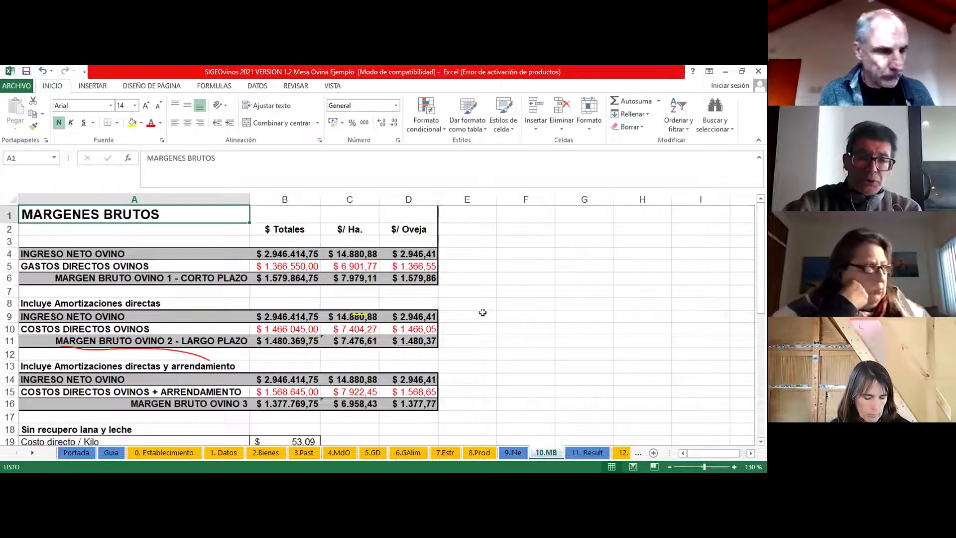
{"action": "scroll", "coordinate": [483, 311], "scroll_direction": "down", "scroll_amount": 1}
{"action": "scroll", "coordinate": [481, 311], "scroll_direction": "up", "scroll_amount": 1}
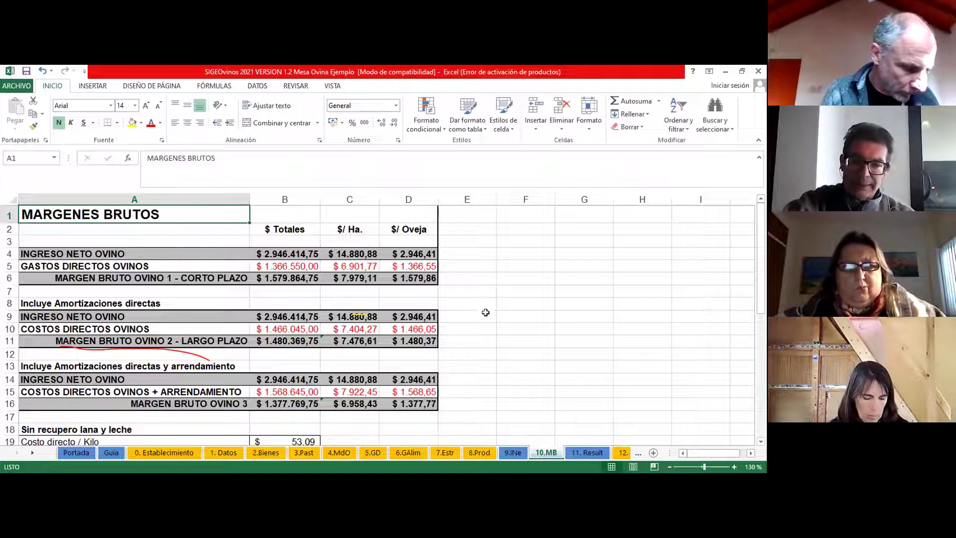
{"action": "scroll", "coordinate": [501, 311], "scroll_direction": "down", "scroll_amount": 1}
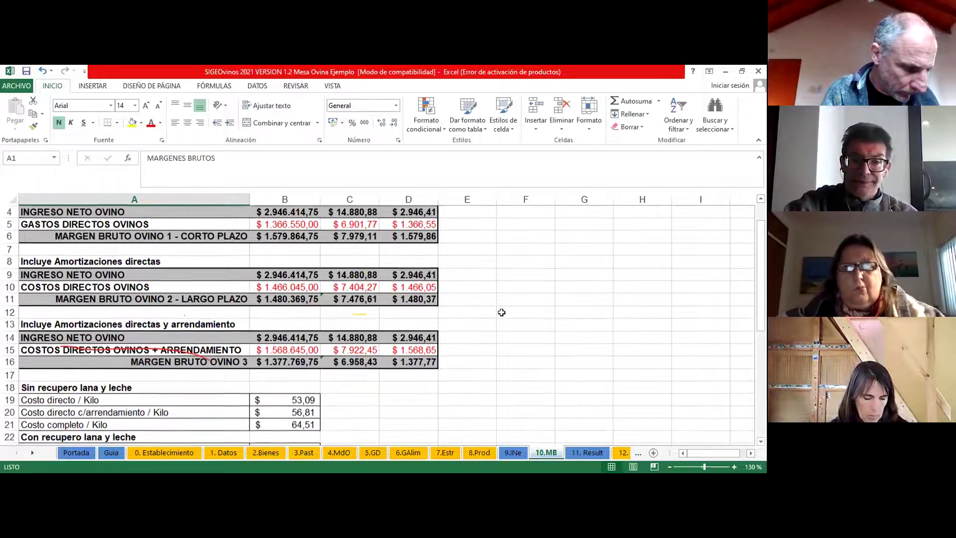
{"action": "scroll", "coordinate": [502, 312], "scroll_direction": "down", "scroll_amount": 1}
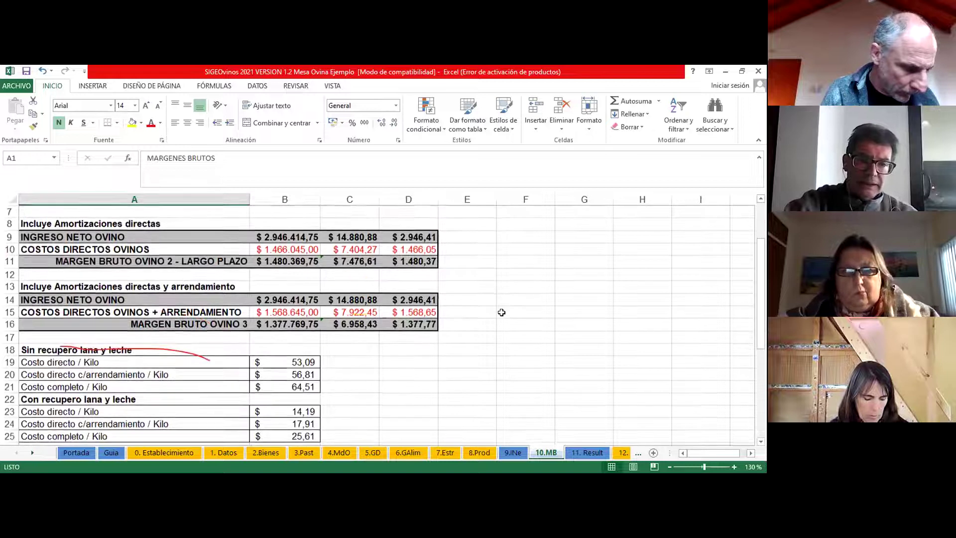
{"action": "scroll", "coordinate": [501, 312], "scroll_direction": "up", "scroll_amount": 1}
{"action": "scroll", "coordinate": [499, 317], "scroll_direction": "down", "scroll_amount": 1}
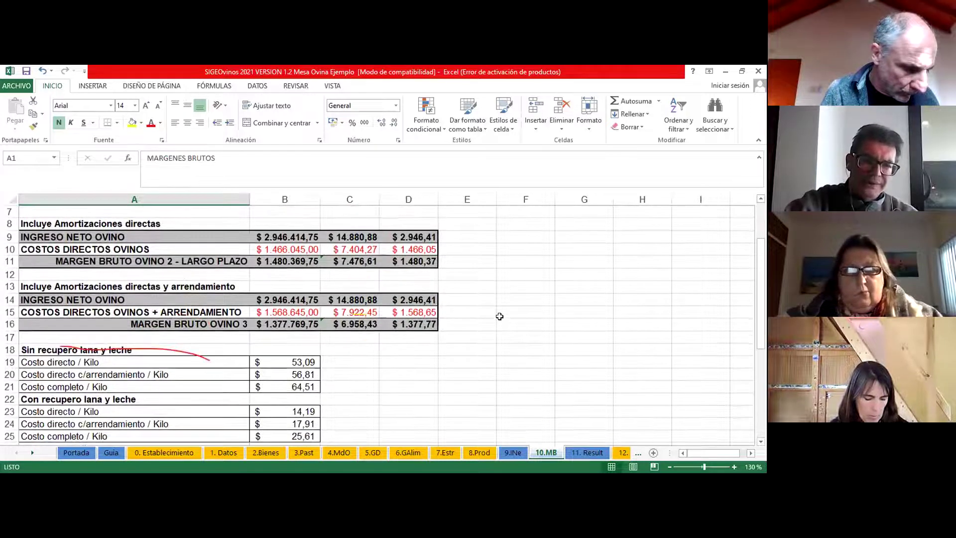
Open the 11. Result sheet and review the RESULTADOS ECONOMICOS EMPRESA OVINA table from net income to SALDO PARA CRECER.
{"action": "left_click", "coordinate": [578, 453]}
{"action": "scroll", "coordinate": [535, 412], "scroll_direction": "up", "scroll_amount": 3}
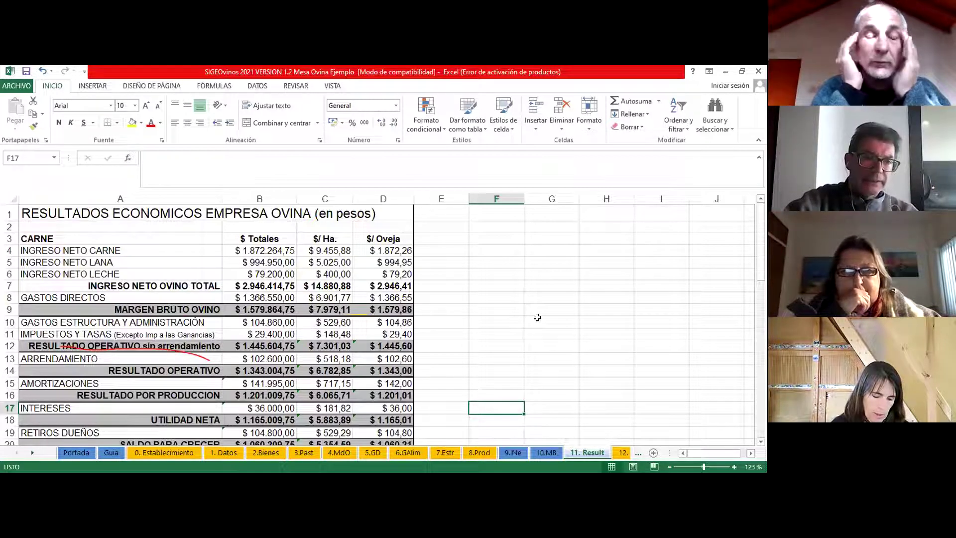
{"action": "scroll", "coordinate": [538, 317], "scroll_direction": "down", "scroll_amount": 1}
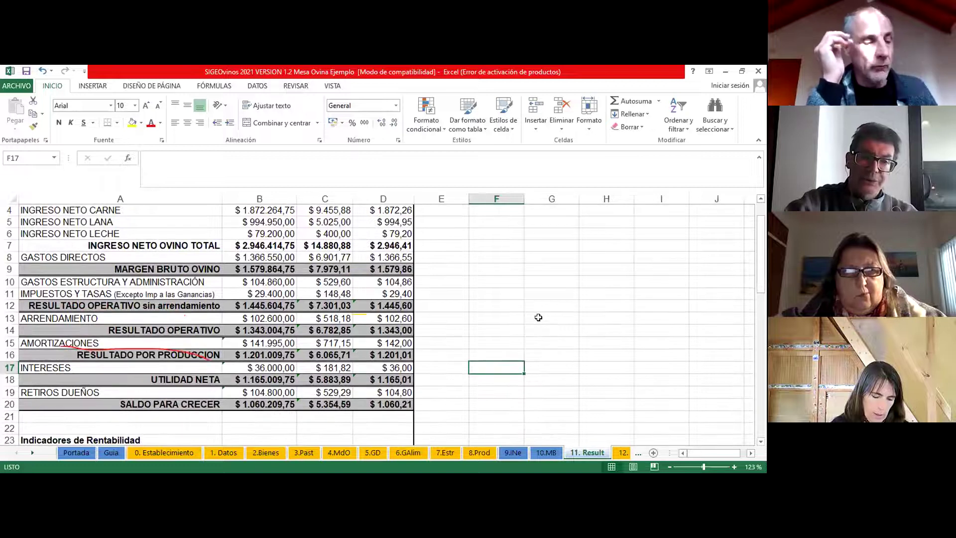
{"action": "scroll", "coordinate": [540, 316], "scroll_direction": "up", "scroll_amount": 1}
{"action": "scroll", "coordinate": [543, 315], "scroll_direction": "up", "scroll_amount": 1}
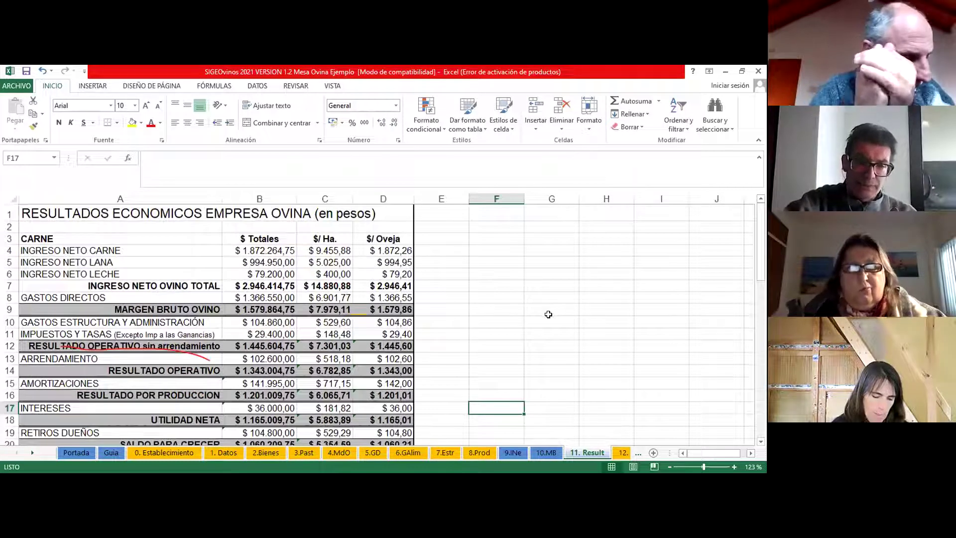
Examine the Indicadores de Rentabilidad and Otros indicadores tables below the economic results.
{"action": "scroll", "coordinate": [548, 314], "scroll_direction": "down", "scroll_amount": 1}
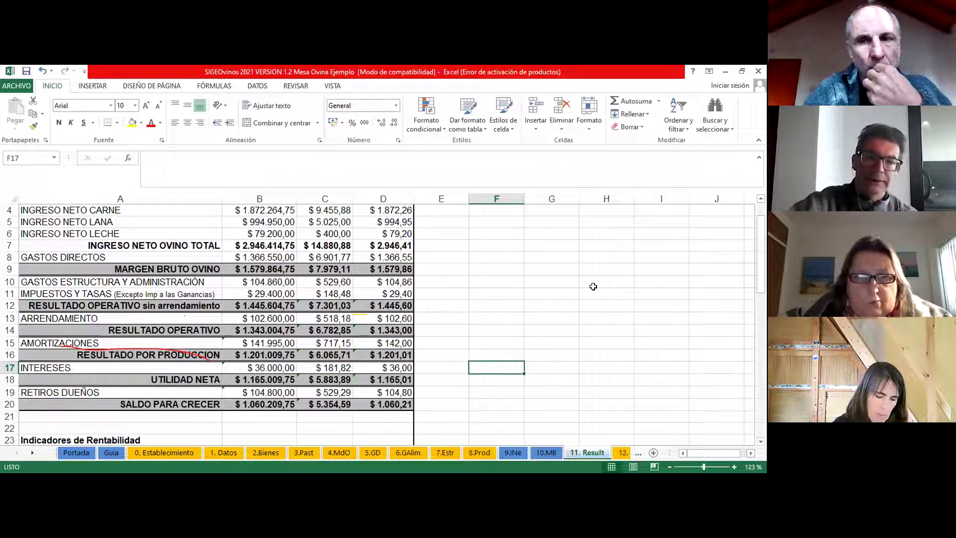
{"action": "scroll", "coordinate": [593, 285], "scroll_direction": "down", "scroll_amount": 2}
{"action": "scroll", "coordinate": [593, 285], "scroll_direction": "down", "scroll_amount": 1}
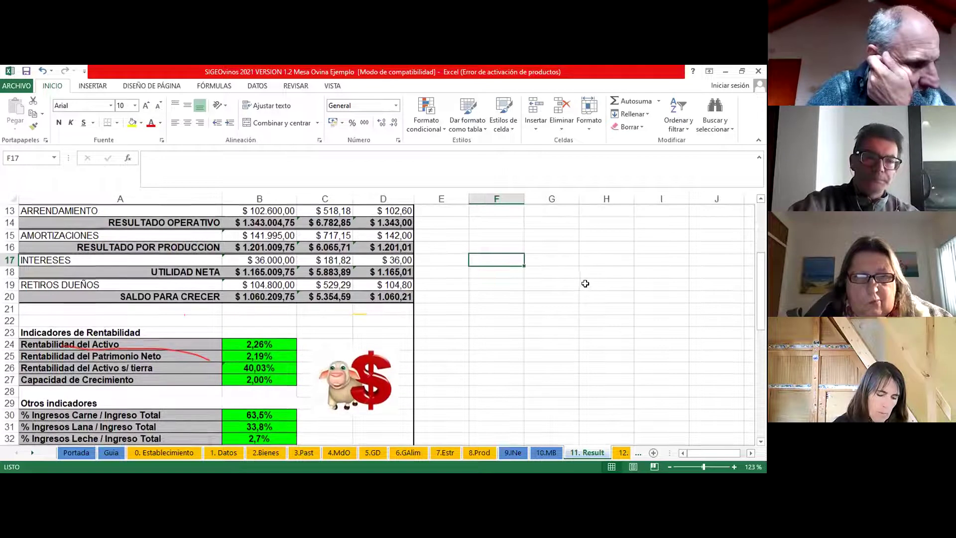
{"action": "scroll", "coordinate": [584, 284], "scroll_direction": "down", "scroll_amount": 1}
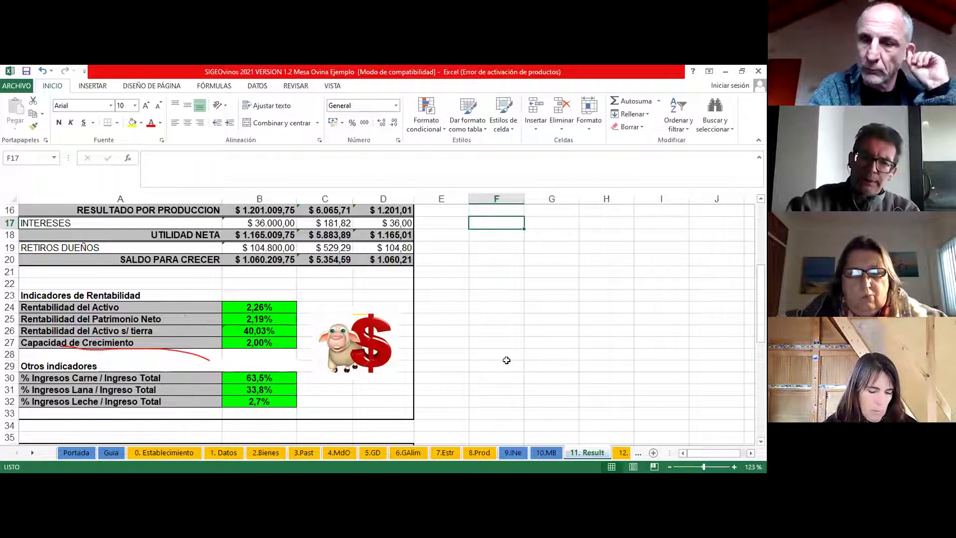
Go back over the economic result rows between INGRESO NETO OVINO TOTAL and SALDO PARA CRECER.
{"action": "scroll", "coordinate": [506, 360], "scroll_direction": "up", "scroll_amount": 2}
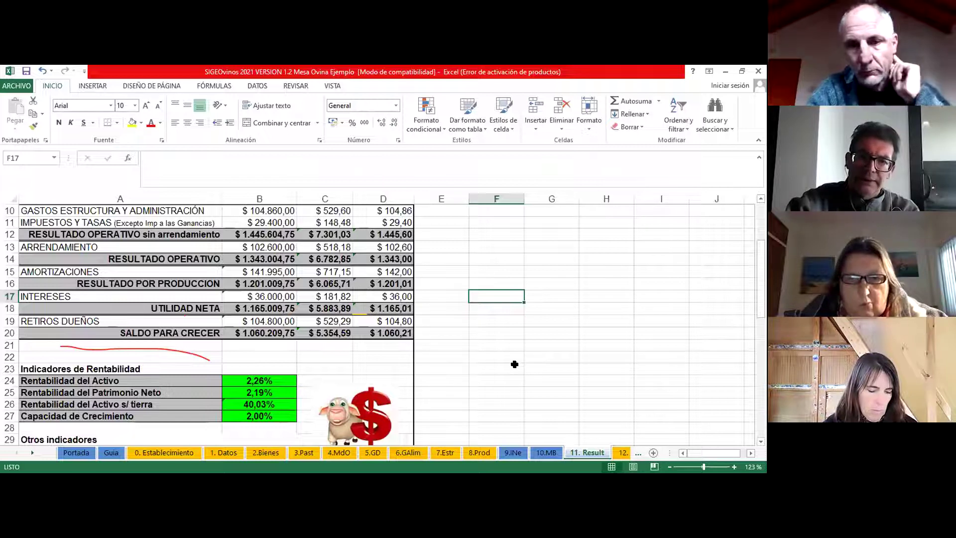
{"action": "scroll", "coordinate": [514, 364], "scroll_direction": "up", "scroll_amount": 2}
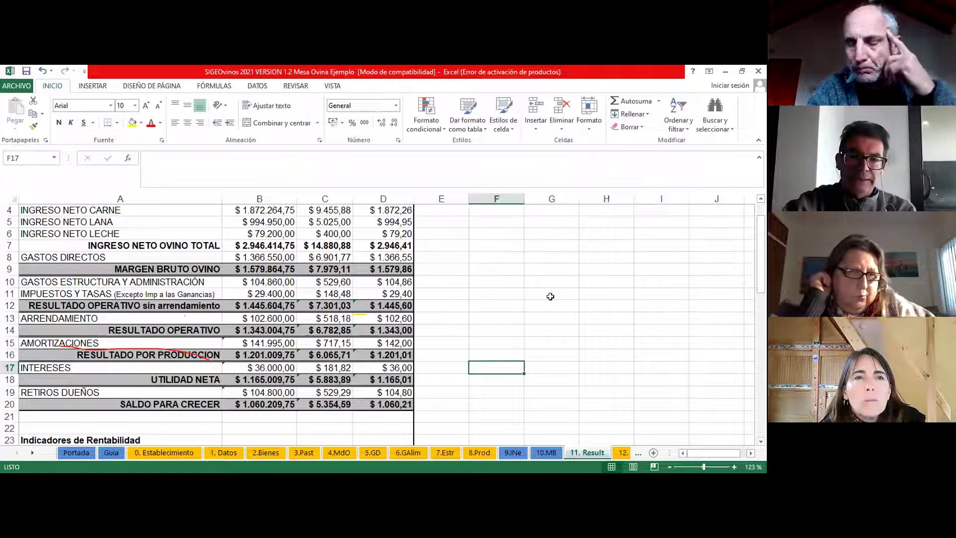
{"action": "scroll", "coordinate": [551, 298], "scroll_direction": "up", "scroll_amount": 1}
{"action": "scroll", "coordinate": [551, 297], "scroll_direction": "up", "scroll_amount": 2}
{"action": "scroll", "coordinate": [552, 298], "scroll_direction": "down", "scroll_amount": 3}
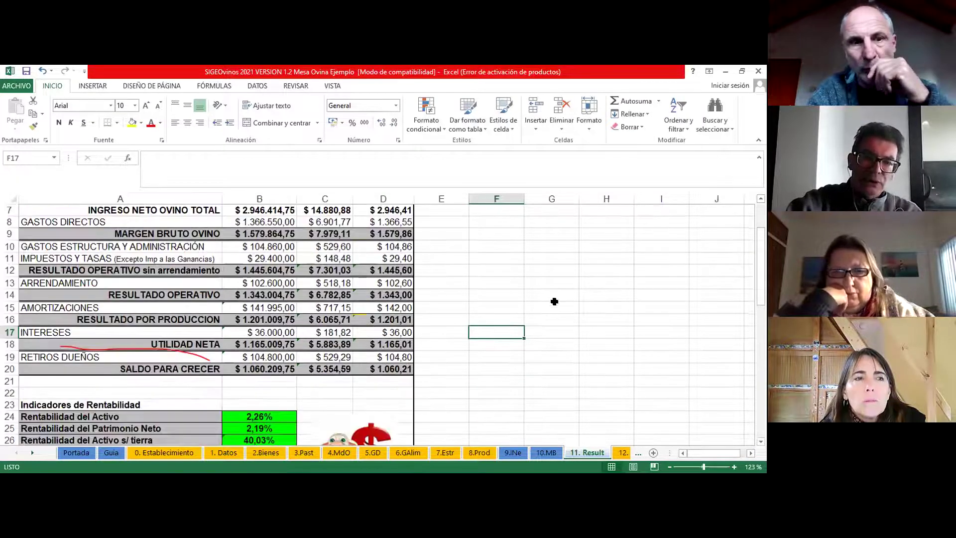
Review the RESULTADOS ECONOMICOS EMPRESA OVINA (en dólares) table down to its exchange rate, and return to the version in pesos.
{"action": "scroll", "coordinate": [554, 301], "scroll_direction": "down", "scroll_amount": 5}
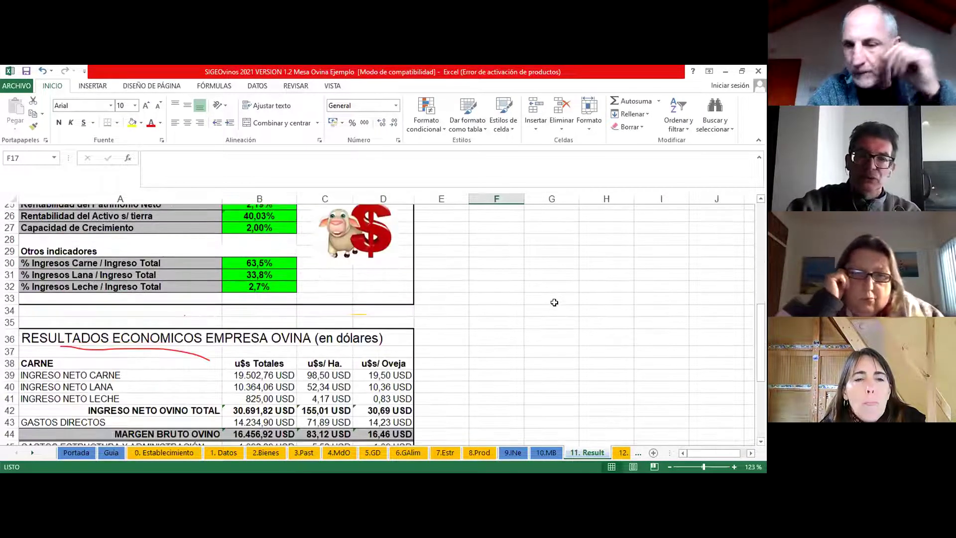
{"action": "scroll", "coordinate": [554, 302], "scroll_direction": "down", "scroll_amount": 2}
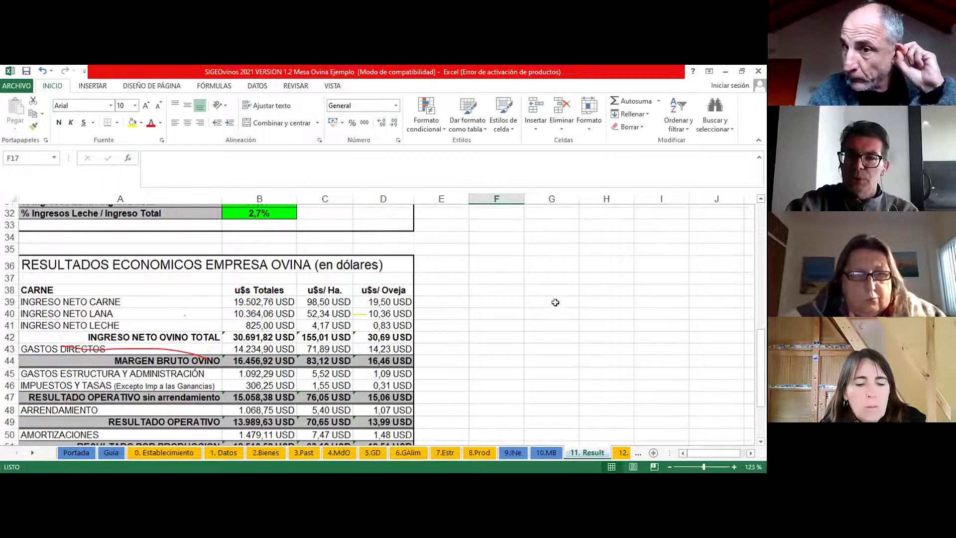
{"action": "scroll", "coordinate": [555, 303], "scroll_direction": "down", "scroll_amount": 1}
{"action": "scroll", "coordinate": [555, 305], "scroll_direction": "down", "scroll_amount": 2}
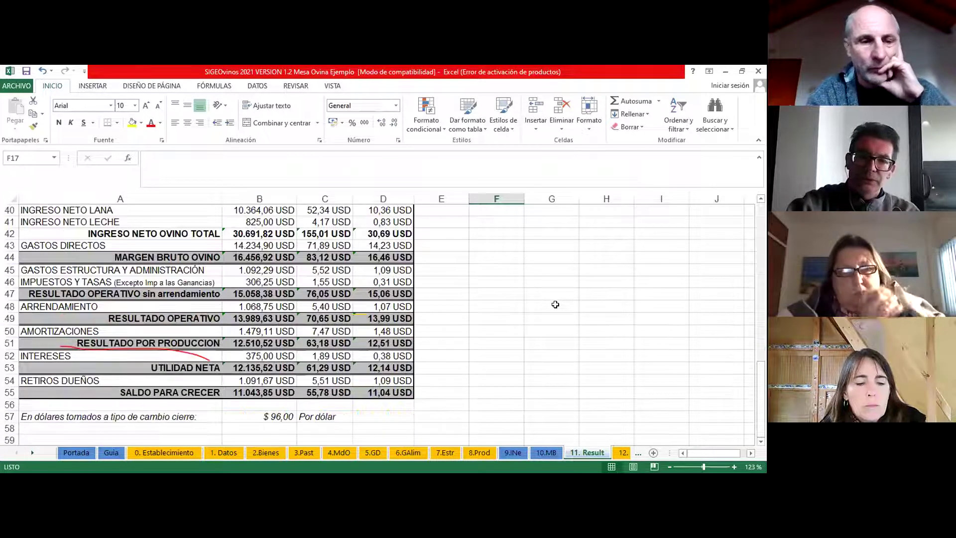
{"action": "scroll", "coordinate": [555, 305], "scroll_direction": "up", "scroll_amount": 4}
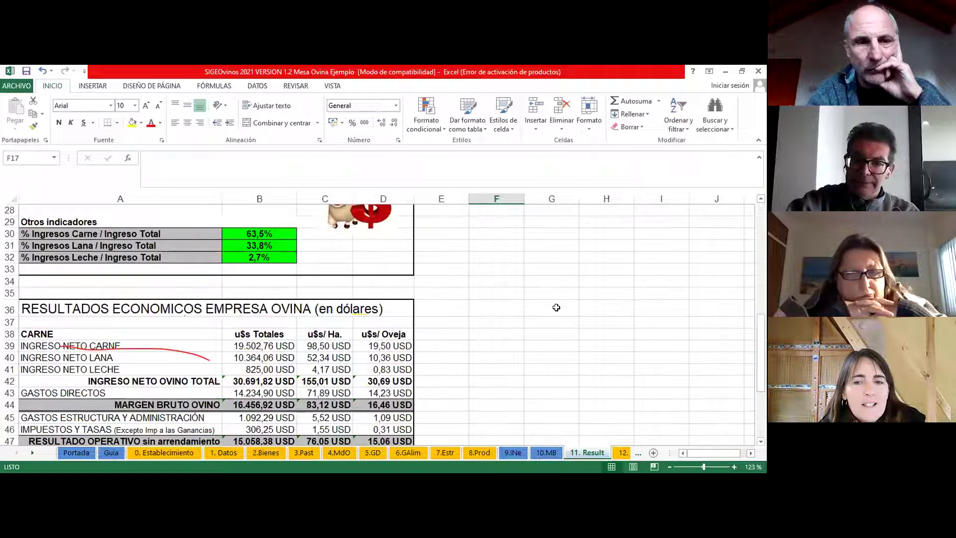
{"action": "scroll", "coordinate": [556, 308], "scroll_direction": "up", "scroll_amount": 2}
{"action": "scroll", "coordinate": [556, 308], "scroll_direction": "up", "scroll_amount": 3}
{"action": "scroll", "coordinate": [555, 313], "scroll_direction": "up", "scroll_amount": 2}
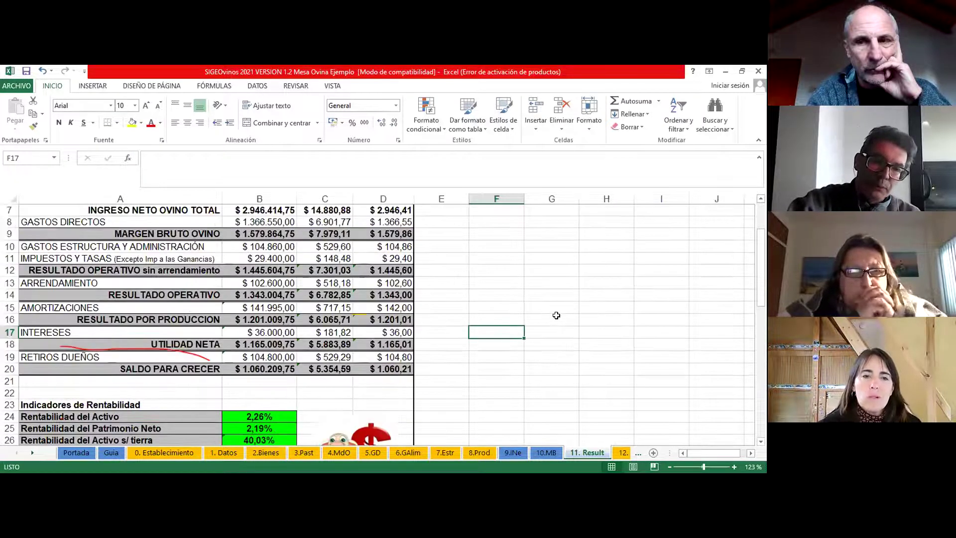
{"action": "scroll", "coordinate": [579, 344], "scroll_direction": "up", "scroll_amount": 2}
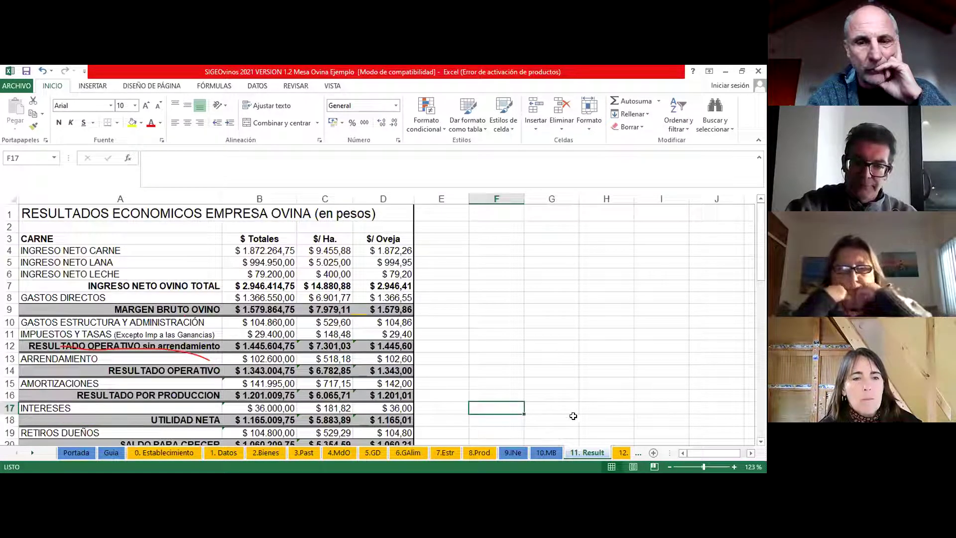
Open the 12. Indicad sheet and set the META for Corderos vendidos / año to 800.
{"action": "left_click", "coordinate": [622, 454]}
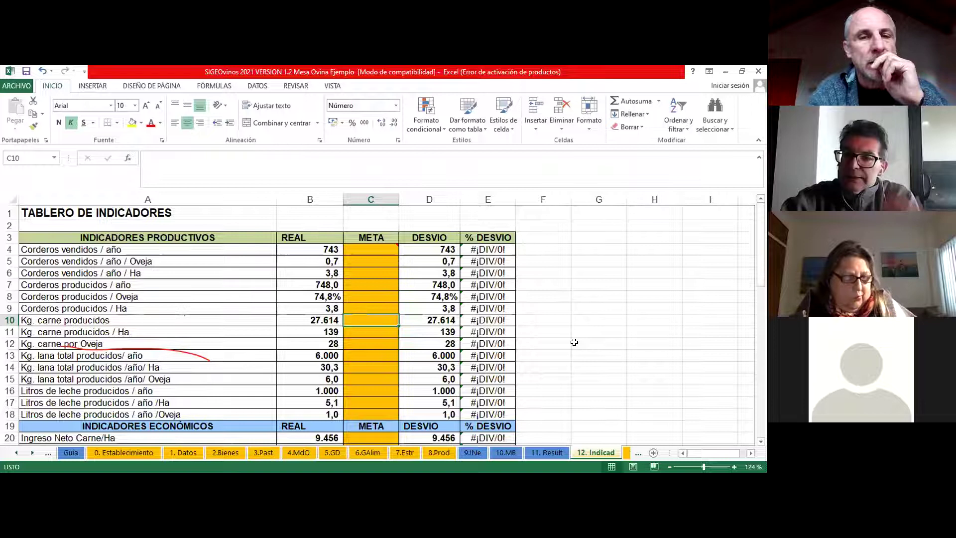
{"action": "scroll", "coordinate": [573, 339], "scroll_direction": "down", "scroll_amount": 1}
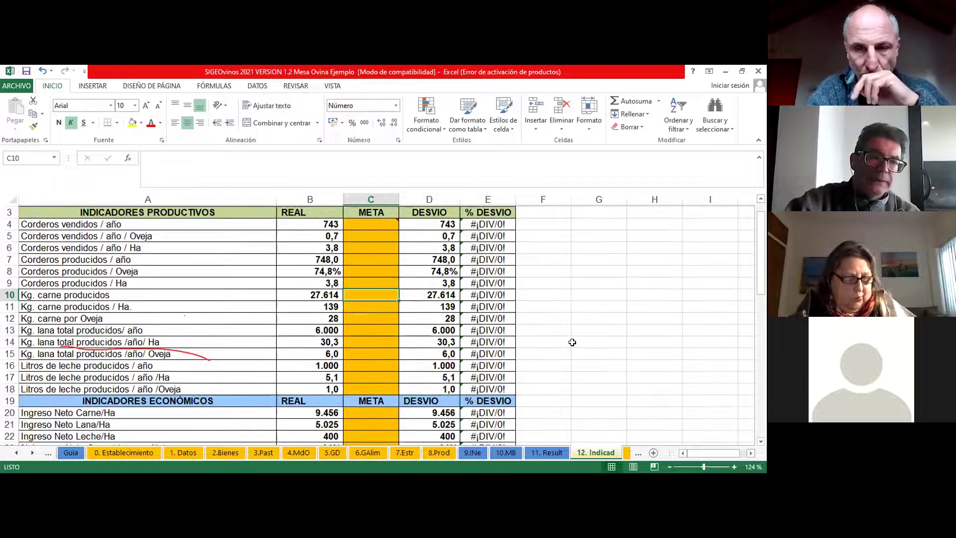
{"action": "scroll", "coordinate": [572, 341], "scroll_direction": "up", "scroll_amount": 1}
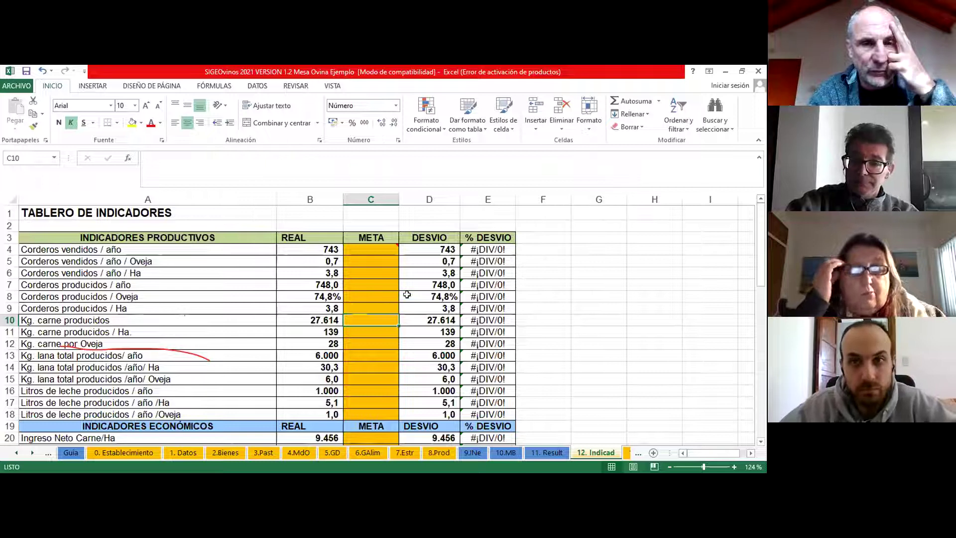
{"action": "left_click", "coordinate": [376, 249]}
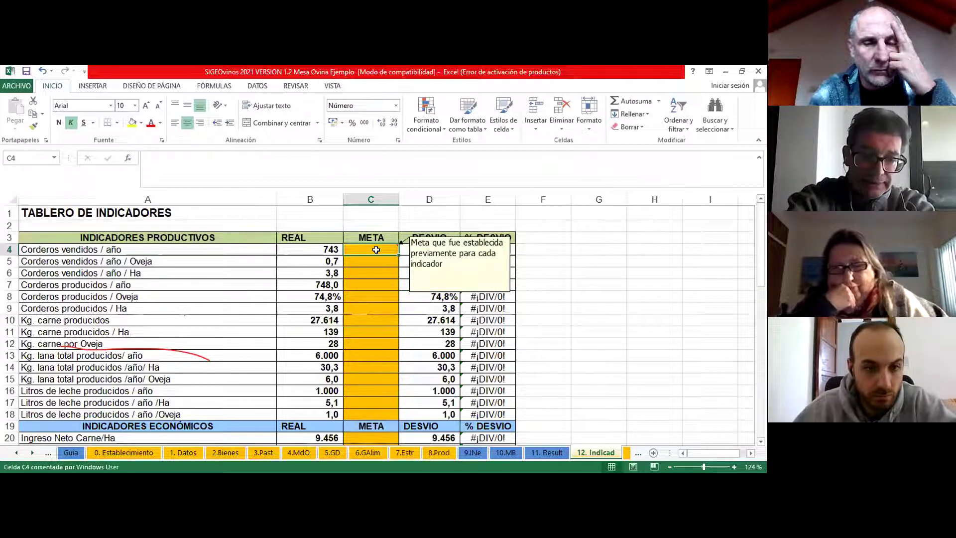
{"action": "type", "text": "800"}
{"action": "key", "text": "Tab"}
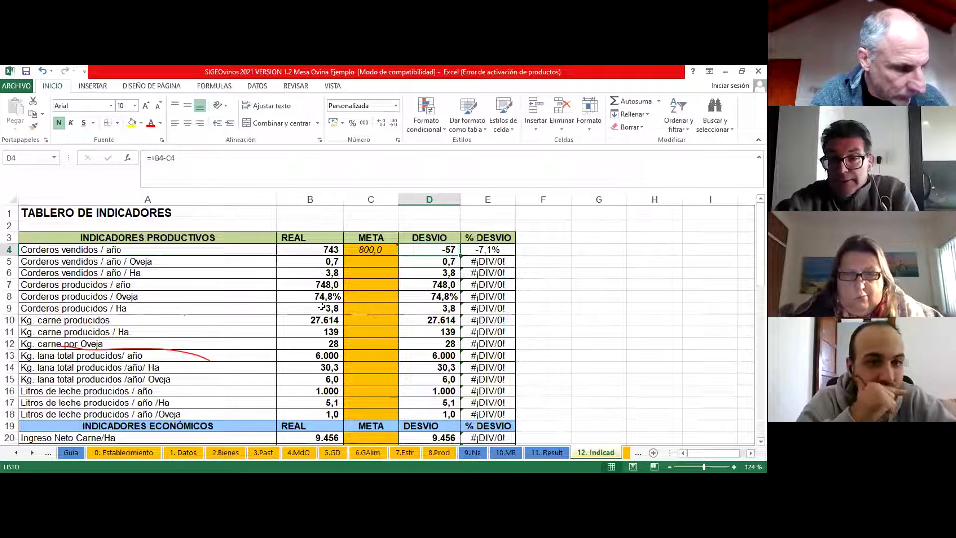
Review the remaining INDICADORES PRODUCTIVOS and the net income, gross margin and VNR rows of INDICADORES ECONÓMICOS.
{"action": "scroll", "coordinate": [321, 306], "scroll_direction": "down", "scroll_amount": 3}
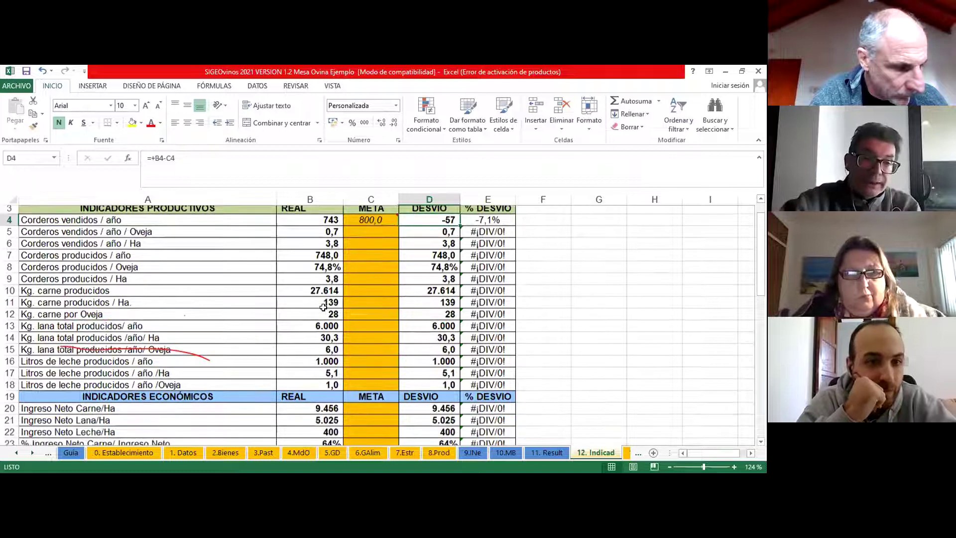
{"action": "scroll", "coordinate": [323, 307], "scroll_direction": "down", "scroll_amount": 2}
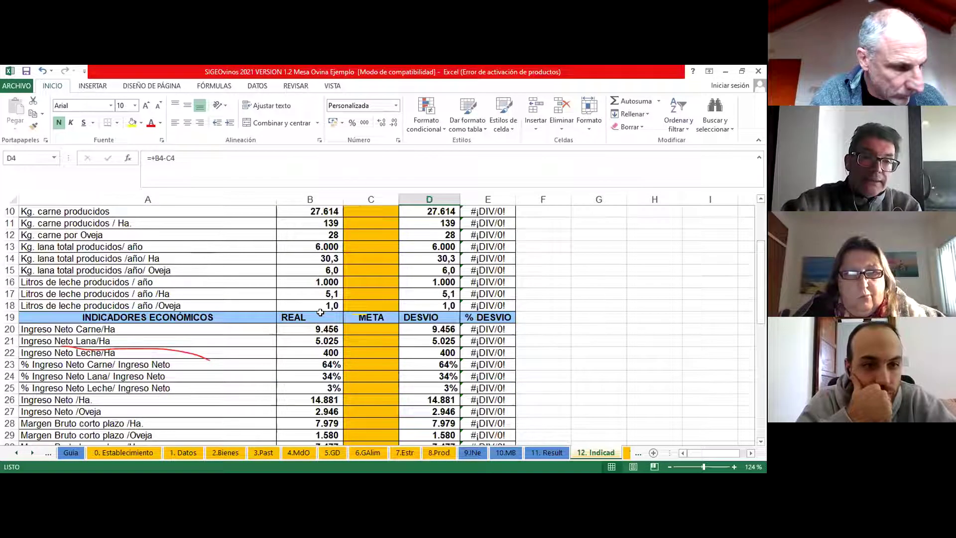
{"action": "scroll", "coordinate": [320, 312], "scroll_direction": "down", "scroll_amount": 1}
{"action": "scroll", "coordinate": [320, 312], "scroll_direction": "down", "scroll_amount": 1}
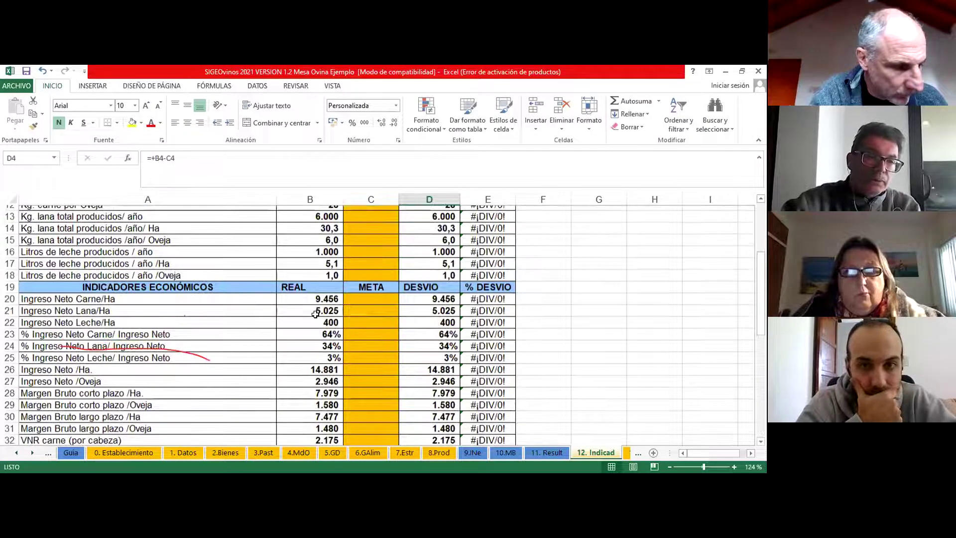
{"action": "scroll", "coordinate": [316, 314], "scroll_direction": "down", "scroll_amount": 2}
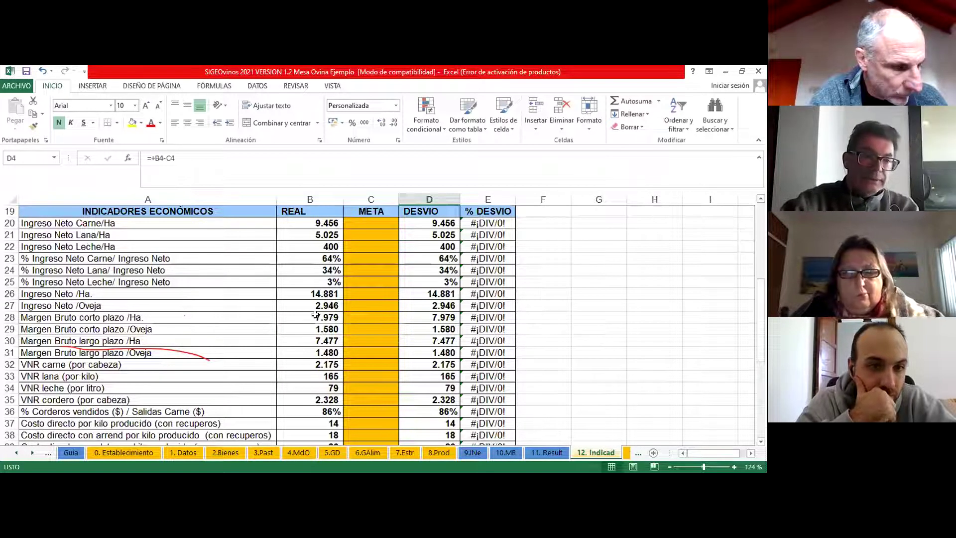
{"action": "scroll", "coordinate": [320, 308], "scroll_direction": "down", "scroll_amount": 1}
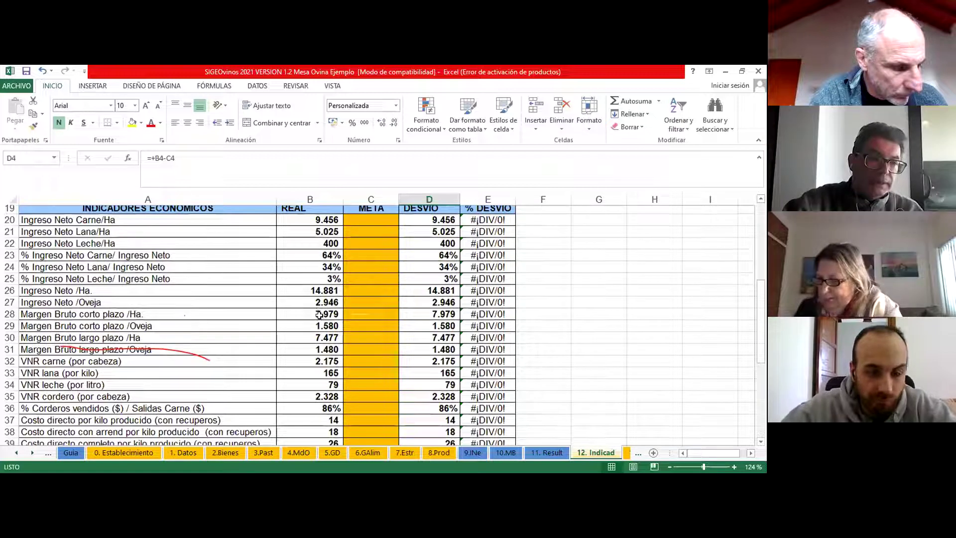
{"action": "scroll", "coordinate": [319, 308], "scroll_direction": "down", "scroll_amount": 1}
{"action": "scroll", "coordinate": [328, 303], "scroll_direction": "down", "scroll_amount": 1}
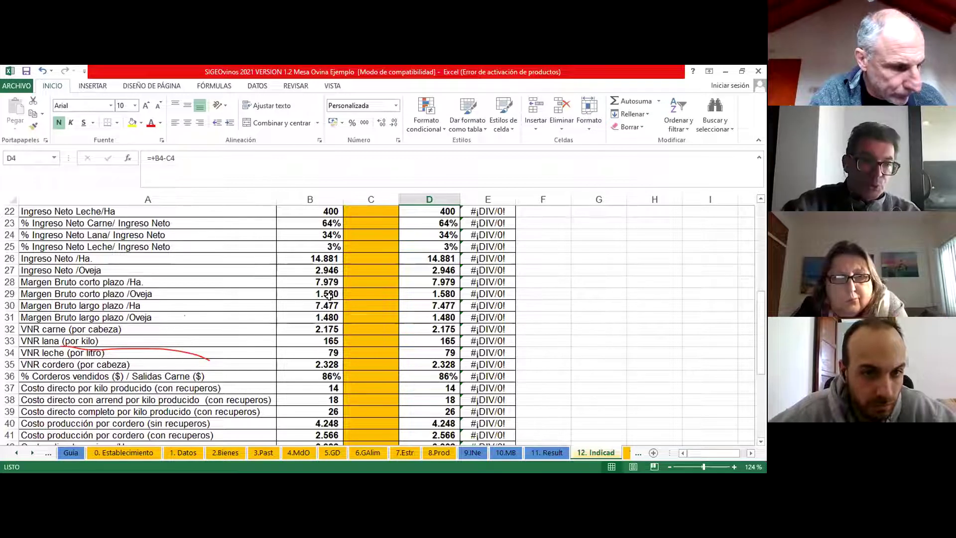
Examine the production cost, operating result, net profit and profitability rows of the indicator board down to Capacidad de Crecimiento.
{"action": "scroll", "coordinate": [329, 295], "scroll_direction": "down", "scroll_amount": 1}
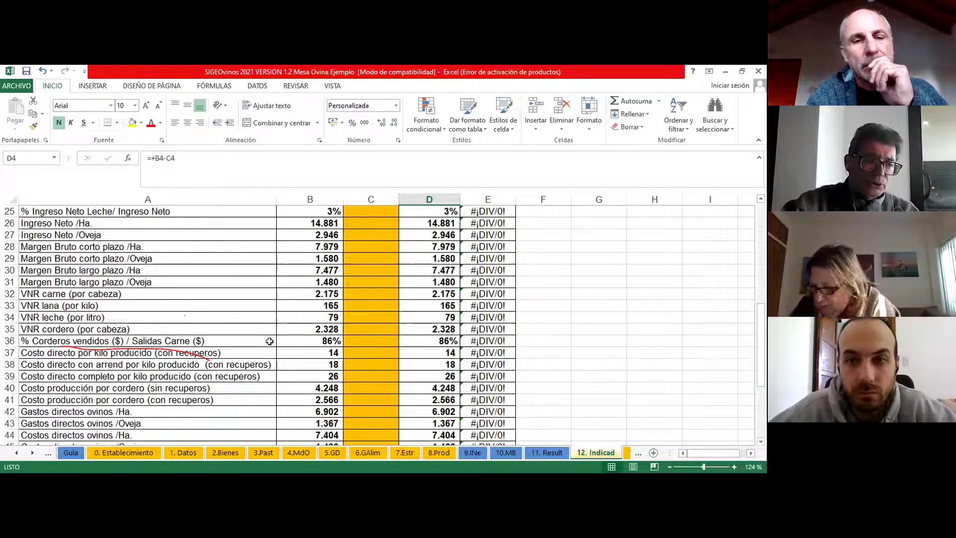
{"action": "scroll", "coordinate": [273, 336], "scroll_direction": "down", "scroll_amount": 1}
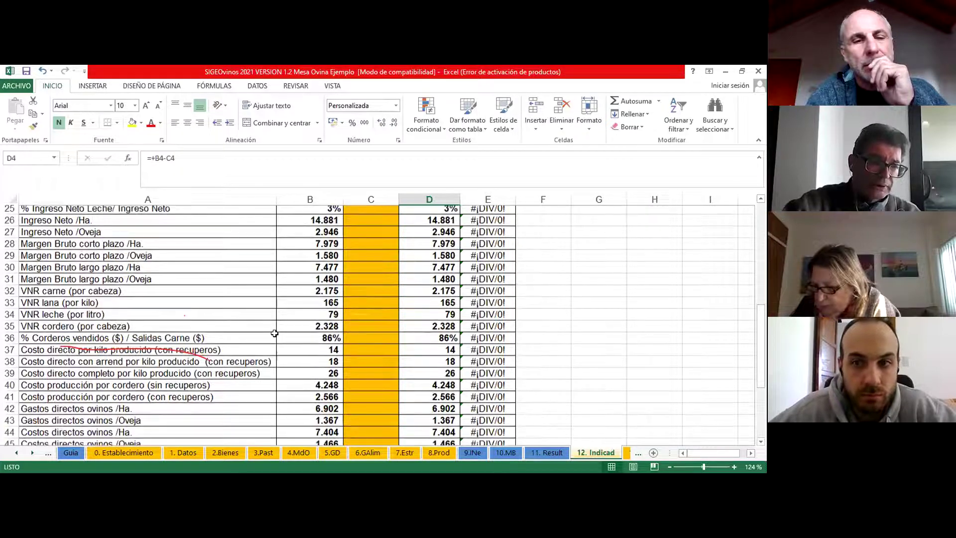
{"action": "scroll", "coordinate": [277, 333], "scroll_direction": "down", "scroll_amount": 1}
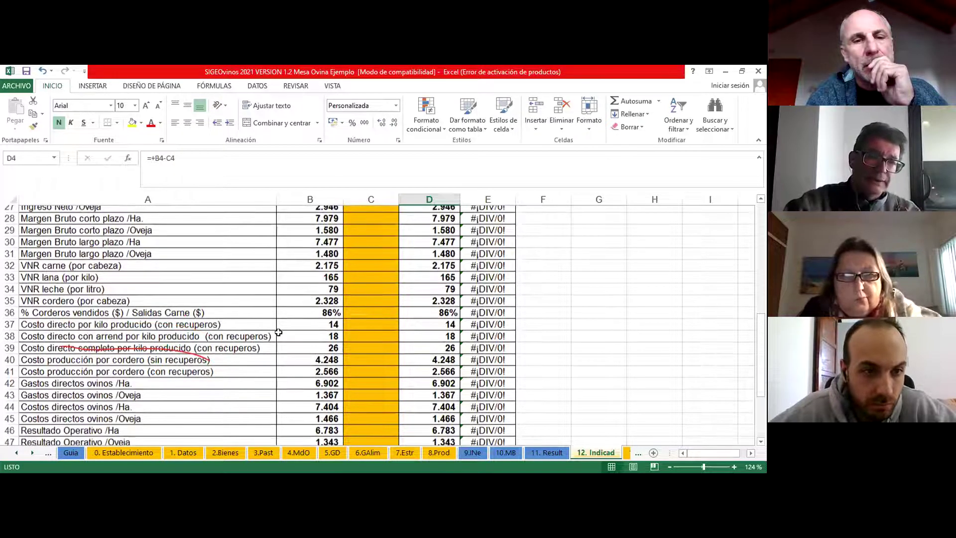
{"action": "scroll", "coordinate": [279, 332], "scroll_direction": "down", "scroll_amount": 2}
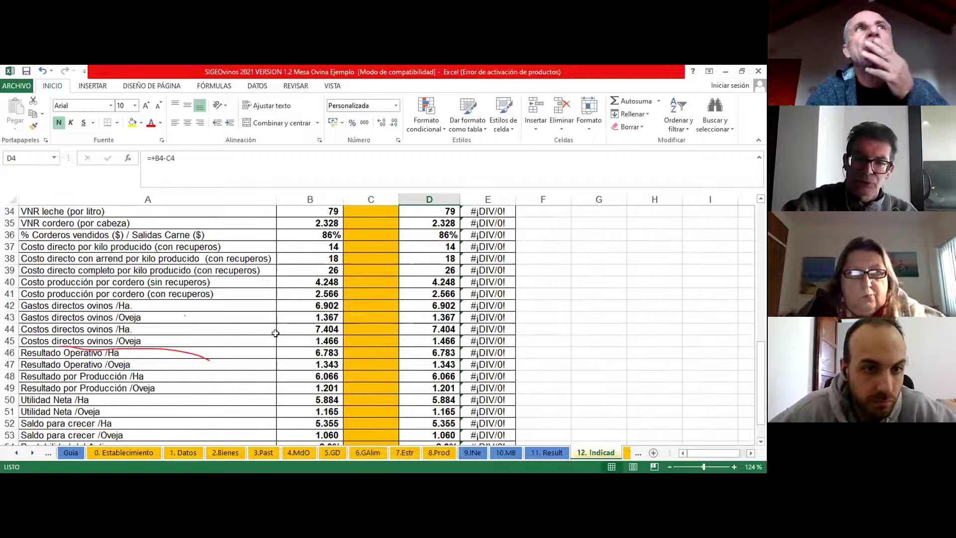
{"action": "scroll", "coordinate": [275, 337], "scroll_direction": "down", "scroll_amount": 1}
{"action": "scroll", "coordinate": [275, 337], "scroll_direction": "down", "scroll_amount": 1}
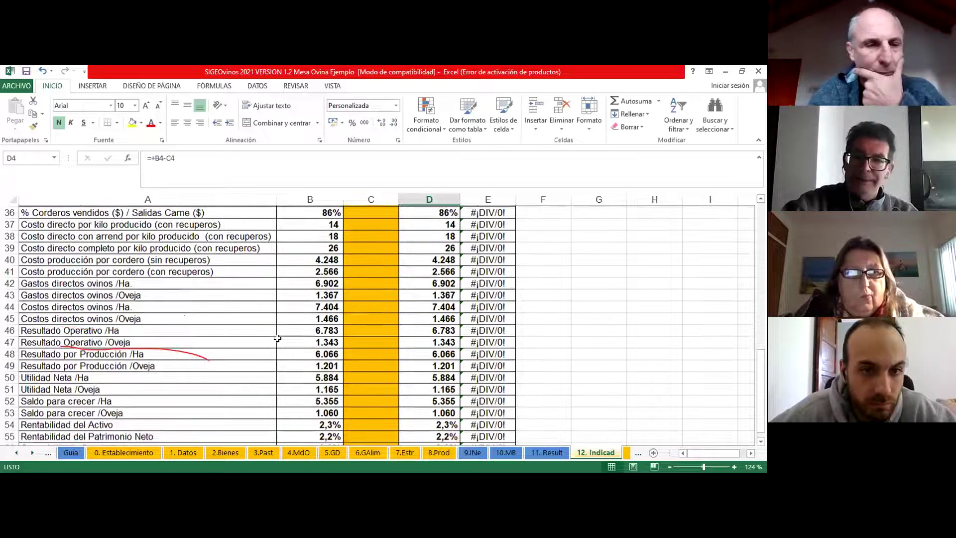
{"action": "scroll", "coordinate": [276, 338], "scroll_direction": "down", "scroll_amount": 2}
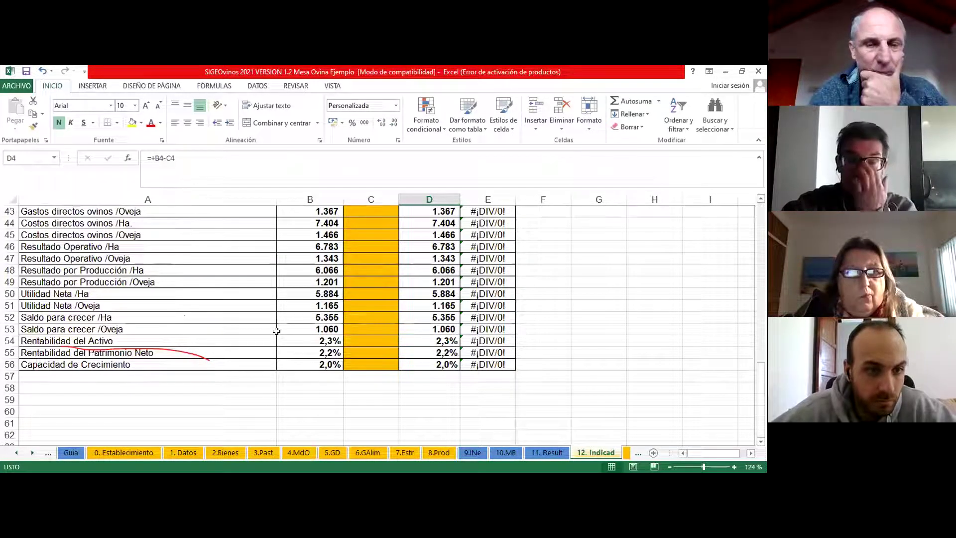
Go back over the INDICADORES ECONÓMICOS from Capacidad de Crecimiento up to Ingreso Neto Carne/Ha.
{"action": "scroll", "coordinate": [277, 330], "scroll_direction": "up", "scroll_amount": 1}
{"action": "scroll", "coordinate": [277, 330], "scroll_direction": "up", "scroll_amount": 2}
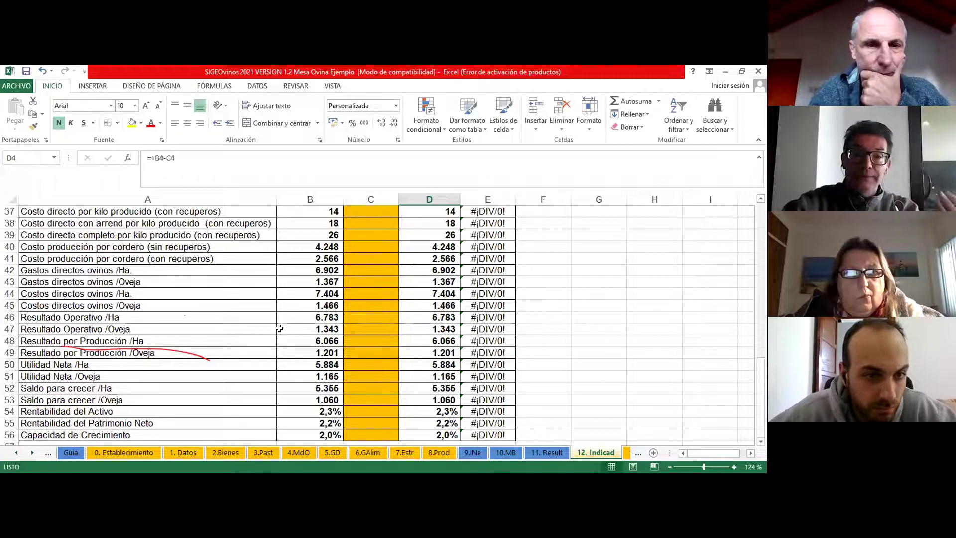
{"action": "scroll", "coordinate": [284, 330], "scroll_direction": "up", "scroll_amount": 1}
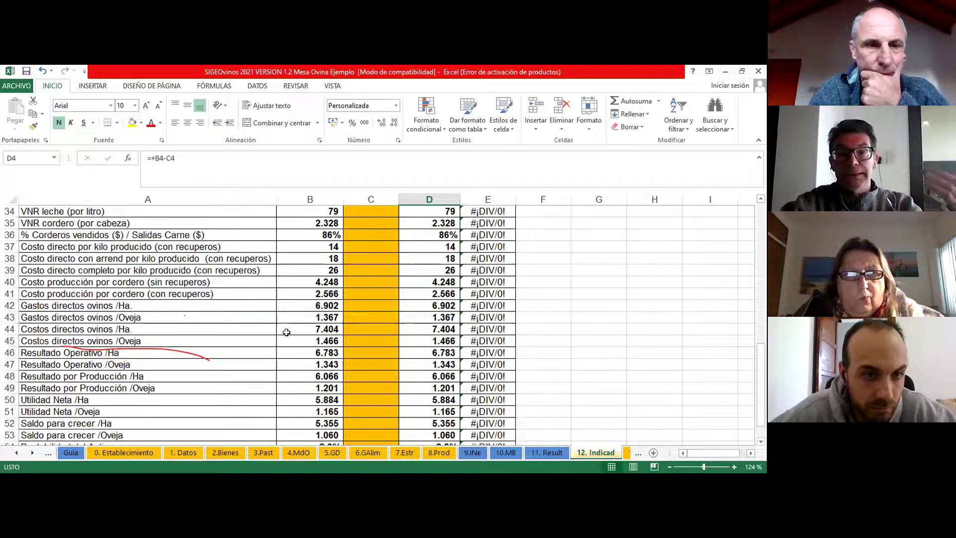
{"action": "scroll", "coordinate": [349, 333], "scroll_direction": "up", "scroll_amount": 3}
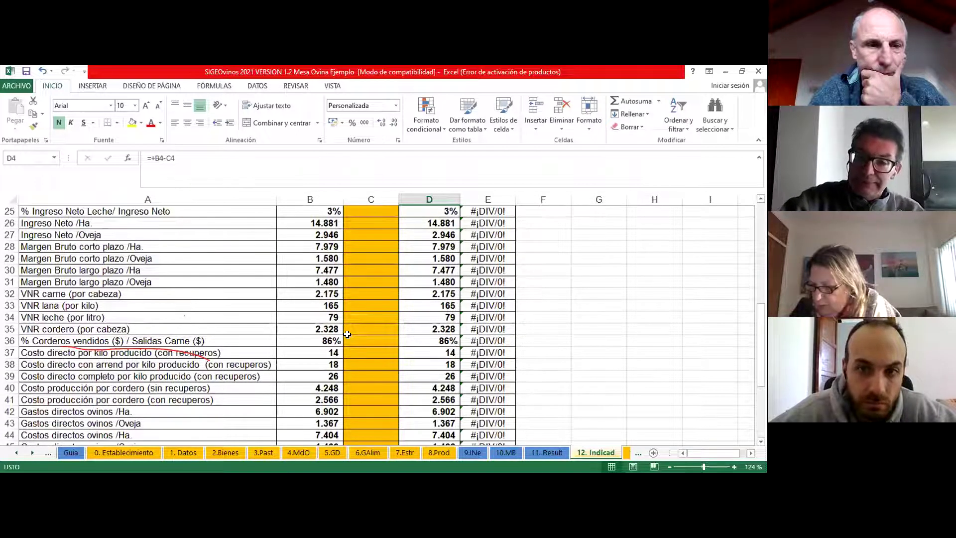
{"action": "scroll", "coordinate": [347, 334], "scroll_direction": "up", "scroll_amount": 3}
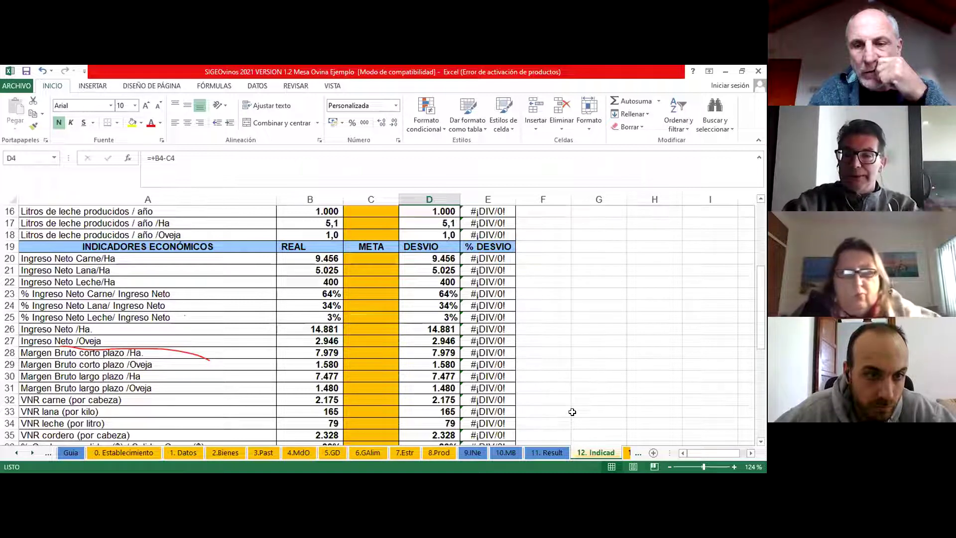
Open the 13.Resum sheet and review the productive and economic indicators in the TABLERO DE INDICADORES REDUCIDO.
{"action": "key", "text": "ctrl+Page_Down"}
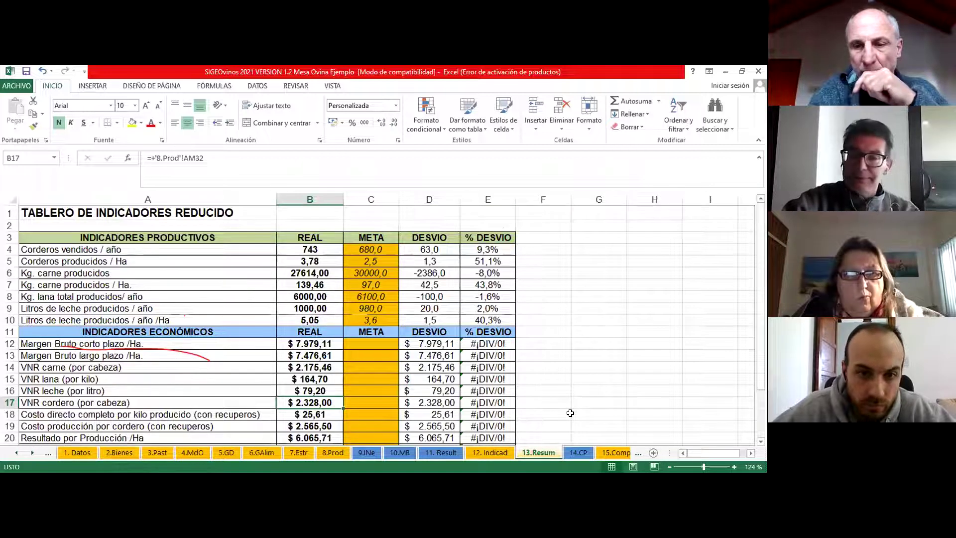
{"action": "scroll", "coordinate": [568, 414], "scroll_direction": "down", "scroll_amount": 1}
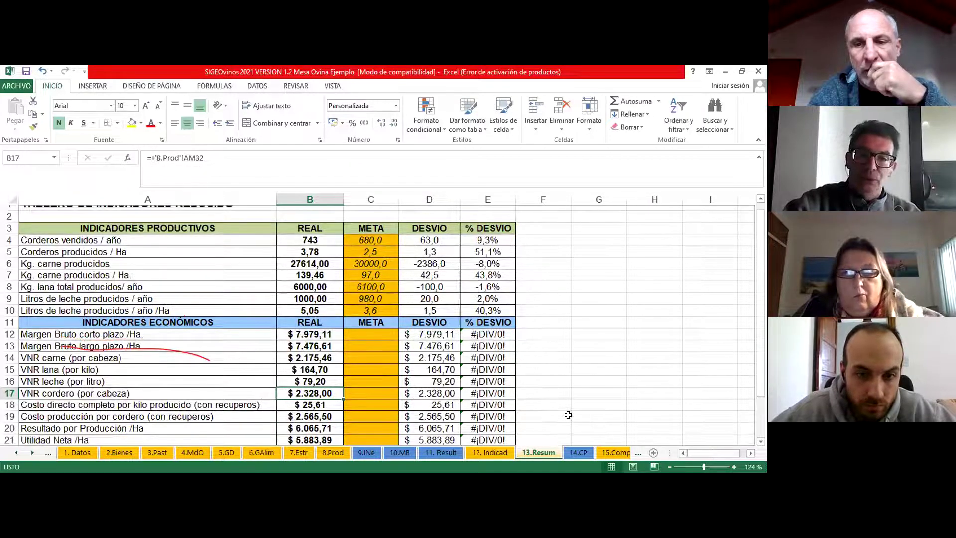
{"action": "scroll", "coordinate": [568, 415], "scroll_direction": "down", "scroll_amount": 2}
{"action": "scroll", "coordinate": [568, 412], "scroll_direction": "down", "scroll_amount": 1}
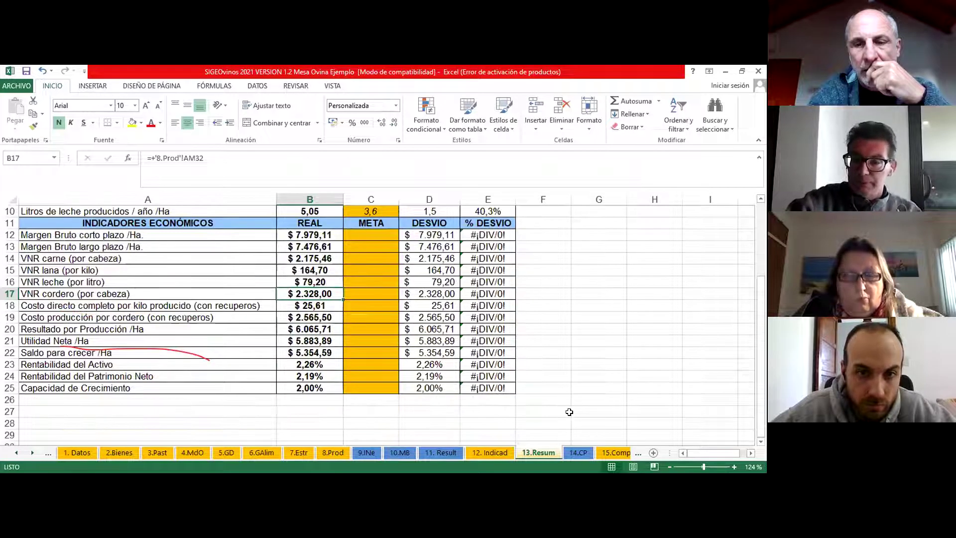
{"action": "scroll", "coordinate": [569, 411], "scroll_direction": "up", "scroll_amount": 2}
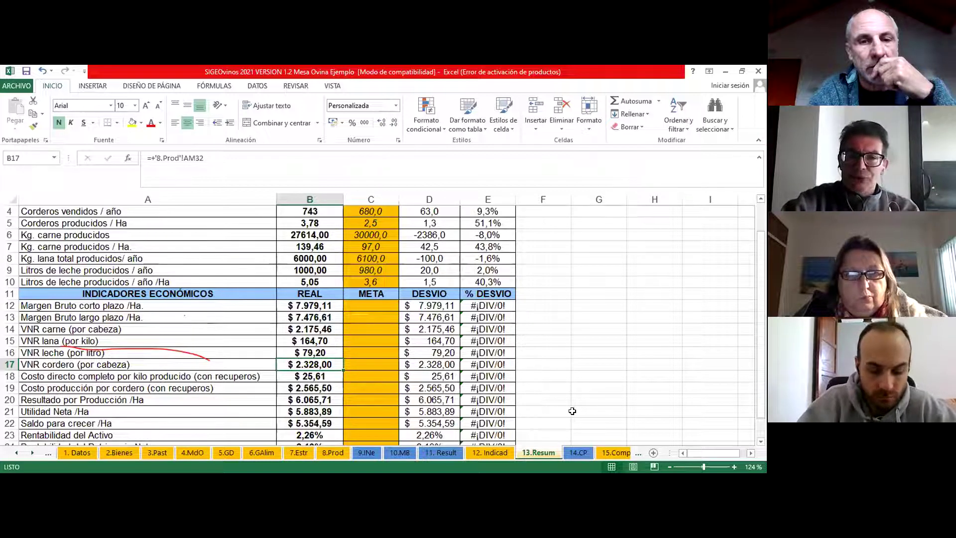
{"action": "scroll", "coordinate": [571, 411], "scroll_direction": "up", "scroll_amount": 1}
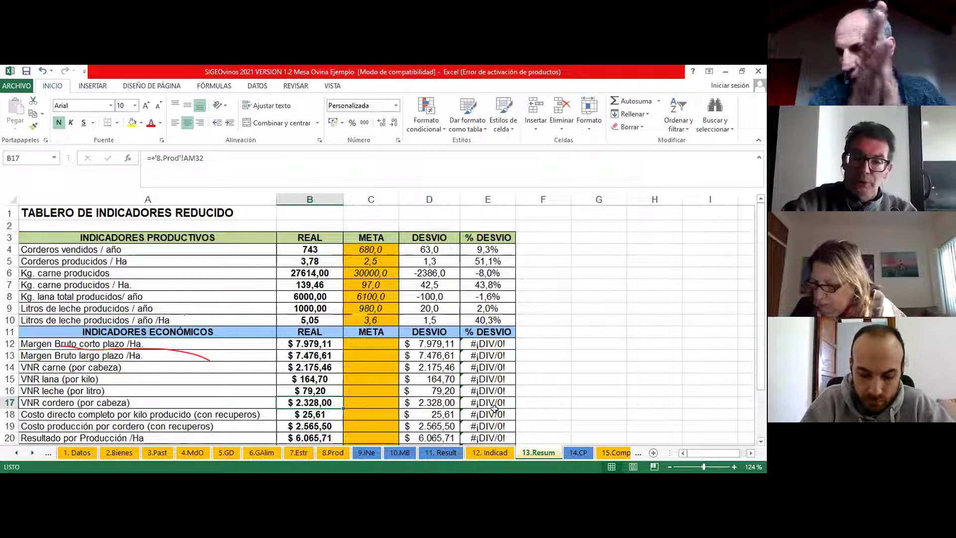
Open the 14.CP sheet and review the INDICADORES DE GESTION DEL MODELO OVINO table, the cost chart and the Costo ($/cordero) table.
{"action": "left_click", "coordinate": [577, 458]}
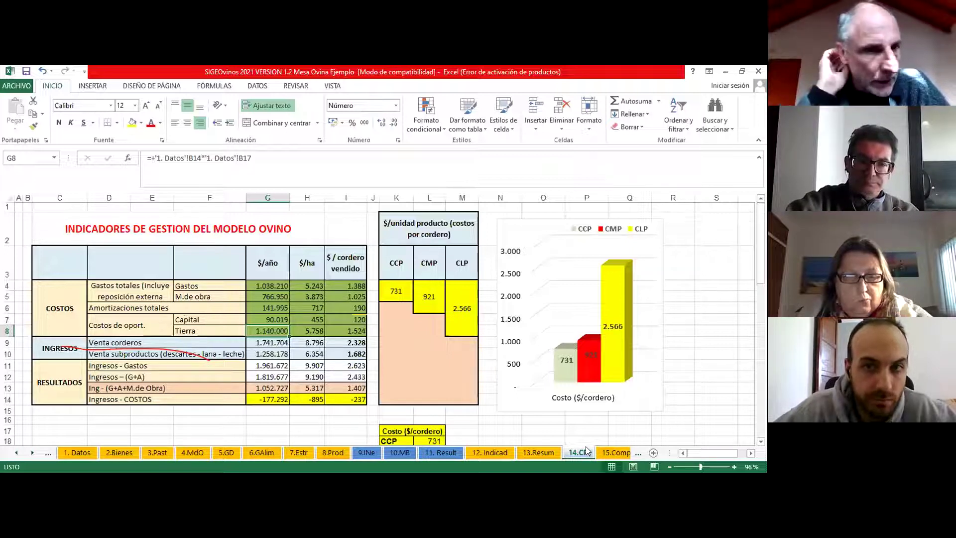
{"action": "left_click", "coordinate": [514, 430]}
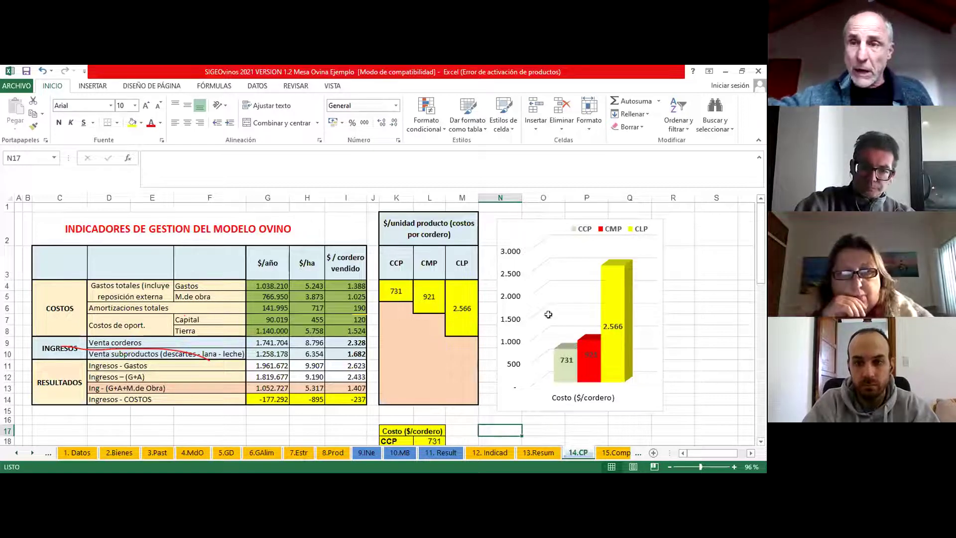
{"action": "scroll", "coordinate": [531, 328], "scroll_direction": "down", "scroll_amount": 1}
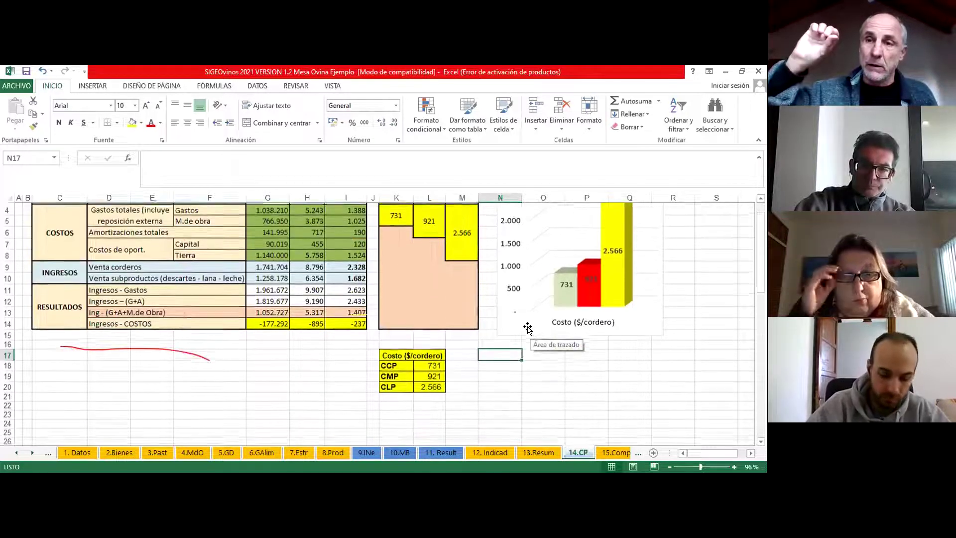
Check the % COSTO OPORTUNIDAD value on the 1. Datos sheet and return to the 14.CP cost table and chart.
{"action": "scroll", "coordinate": [526, 329], "scroll_direction": "up", "scroll_amount": 1}
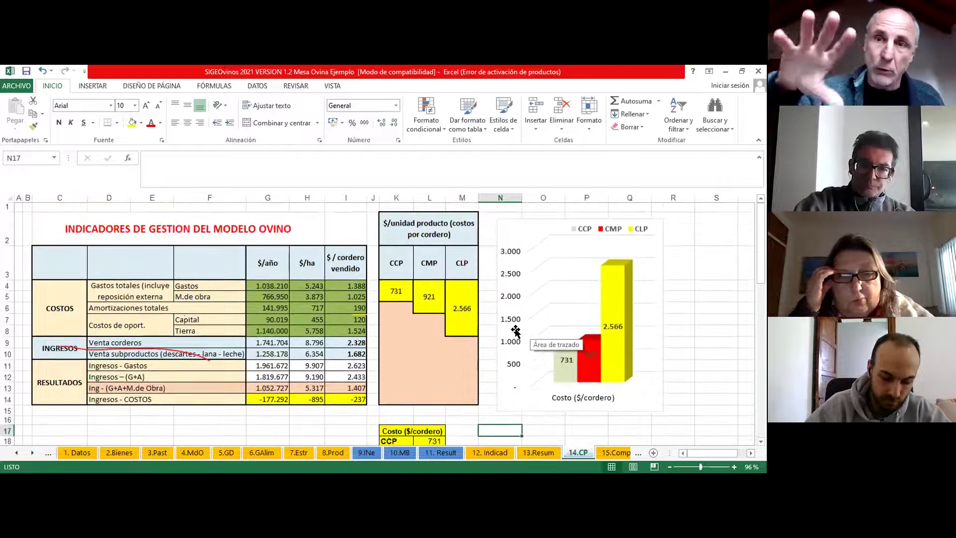
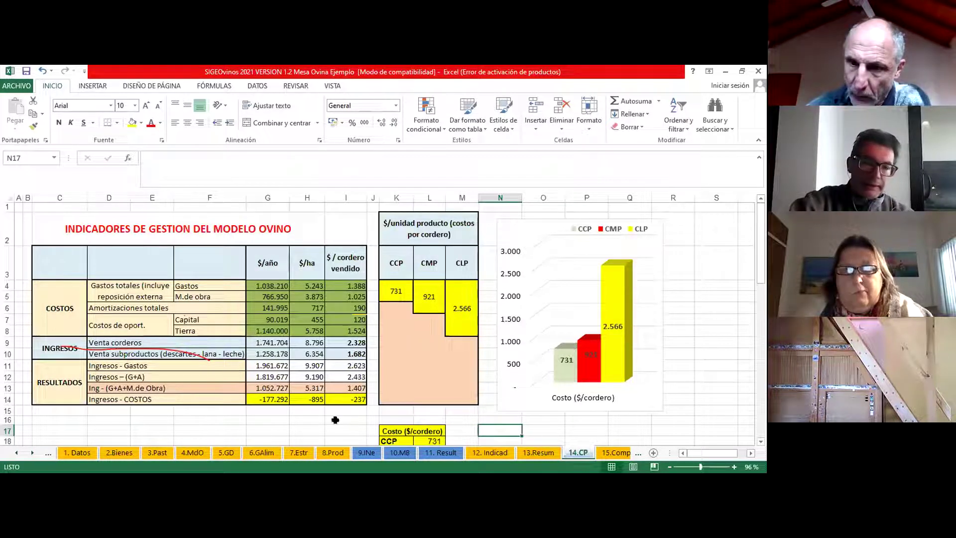
{"action": "left_click", "coordinate": [81, 454]}
{"action": "scroll", "coordinate": [267, 278], "scroll_direction": "up", "scroll_amount": 5}
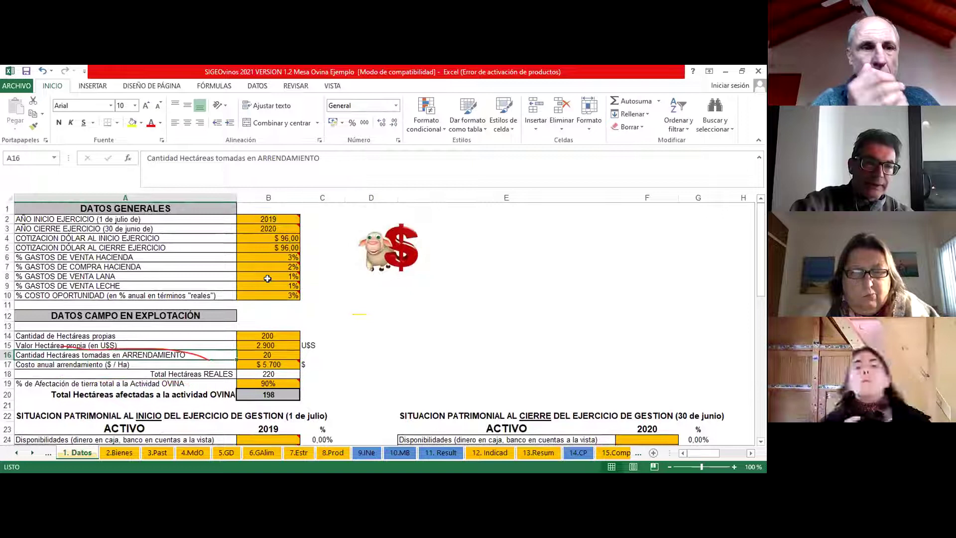
{"action": "left_click", "coordinate": [287, 296]}
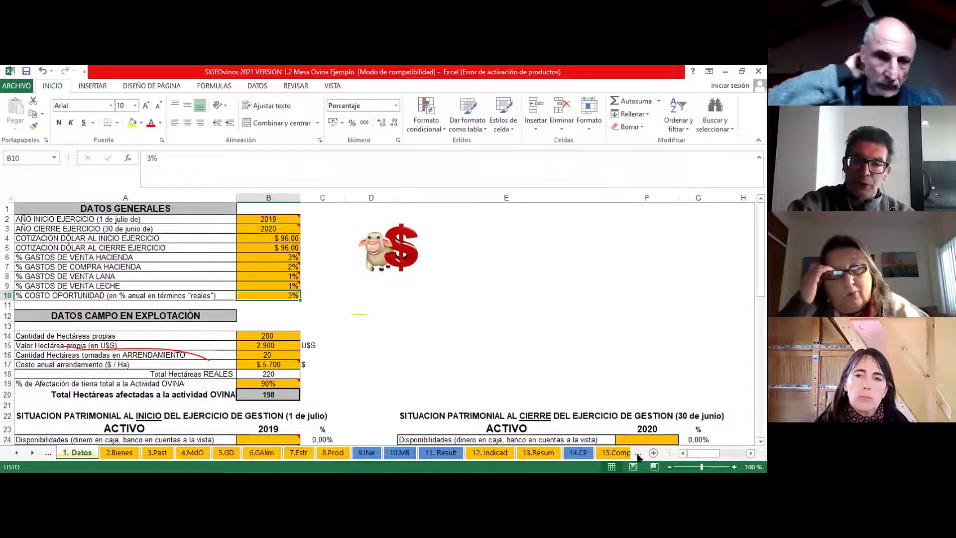
{"action": "left_click", "coordinate": [580, 453]}
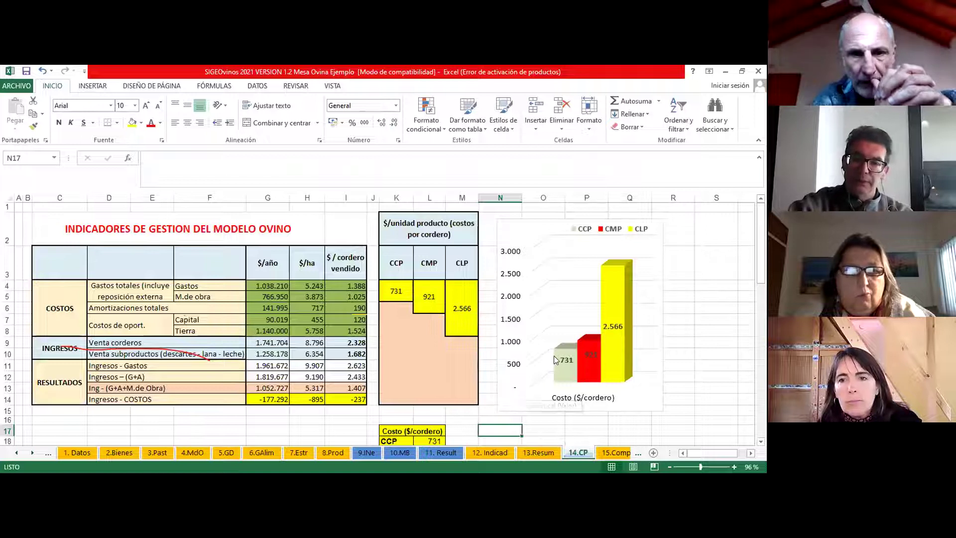
{"action": "scroll", "coordinate": [554, 355], "scroll_direction": "down", "scroll_amount": 1}
{"action": "scroll", "coordinate": [547, 356], "scroll_direction": "up", "scroll_amount": 1}
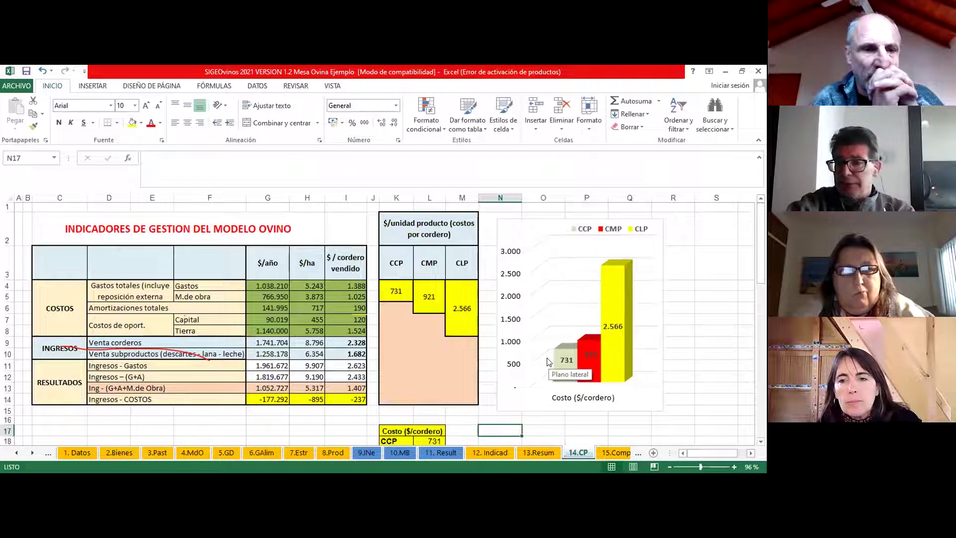
On the 15.Comparac sheet, label the first empty exercise column 2019-20 and copy the current exercise's results into it.
{"action": "left_click", "coordinate": [616, 453]}
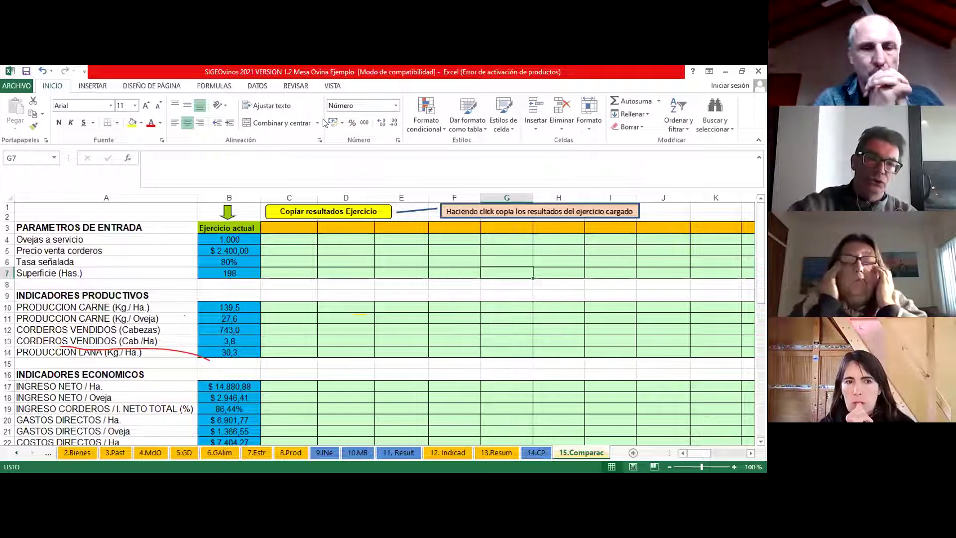
{"action": "left_click", "coordinate": [301, 225]}
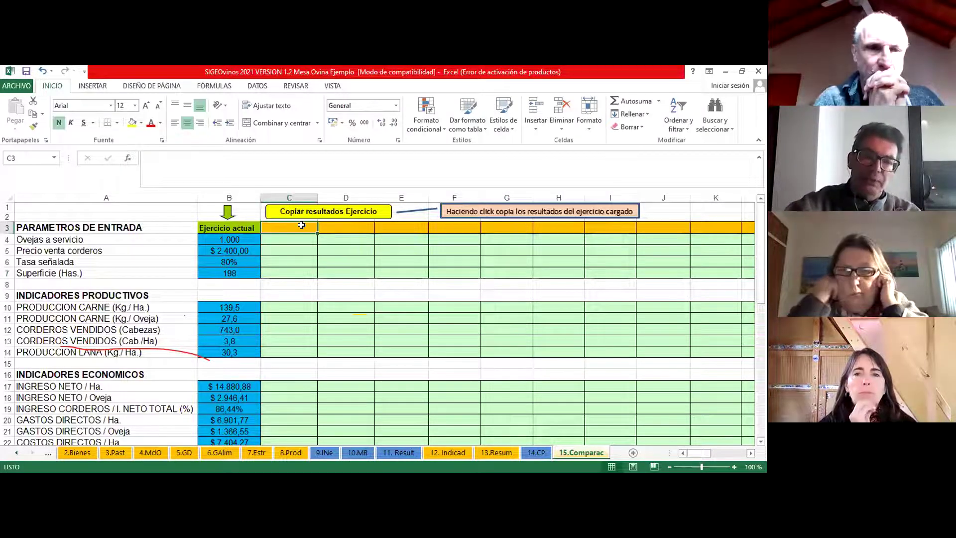
{"action": "type", "text": "2"}
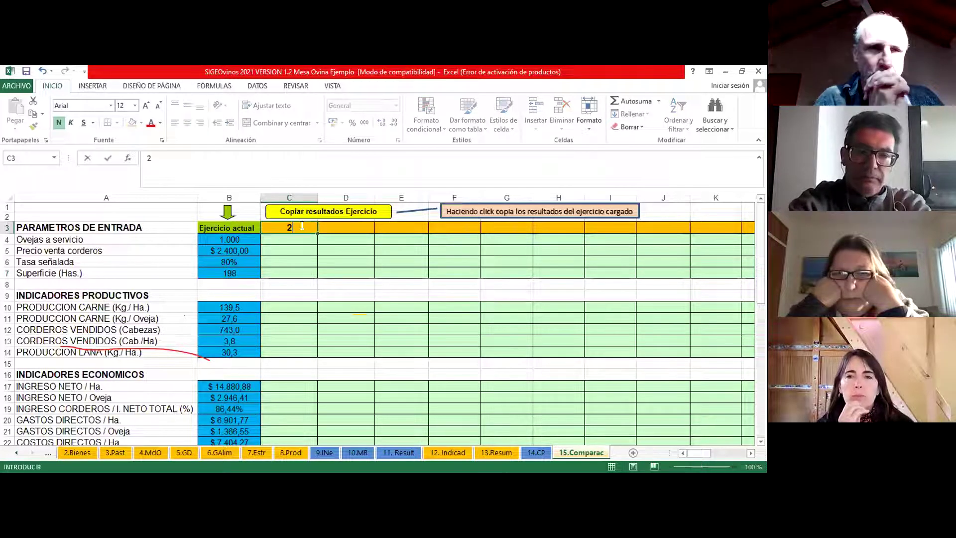
{"action": "type", "text": "0"}
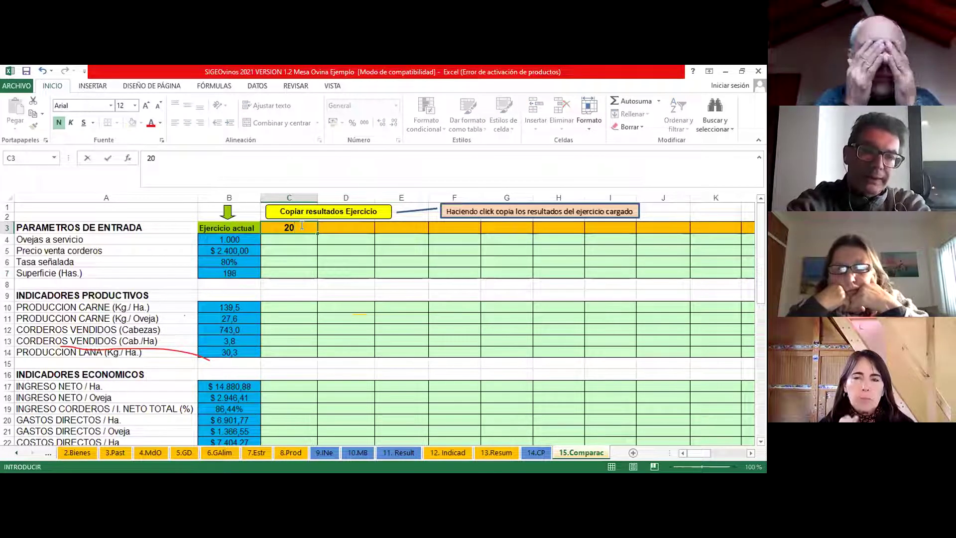
{"action": "type", "text": "19"}
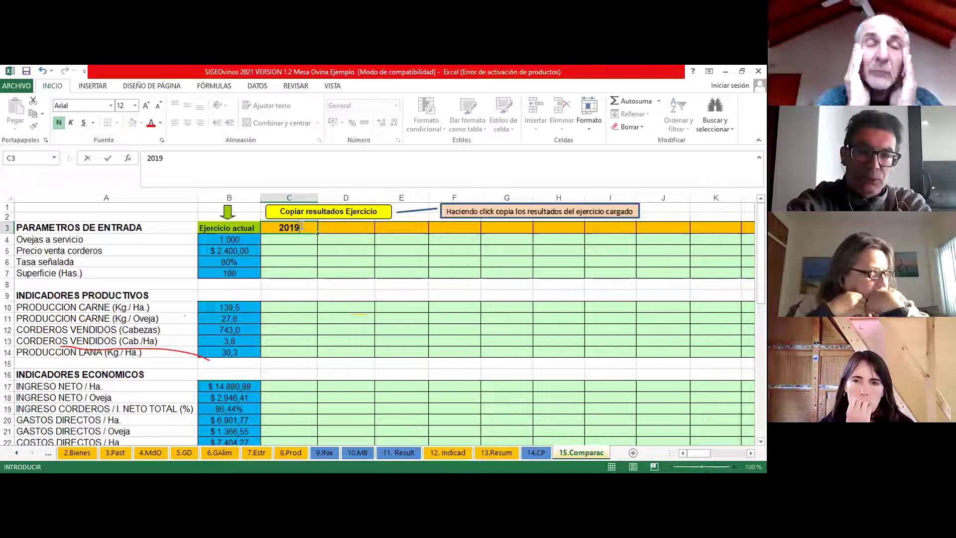
{"action": "type", "text": "-20"}
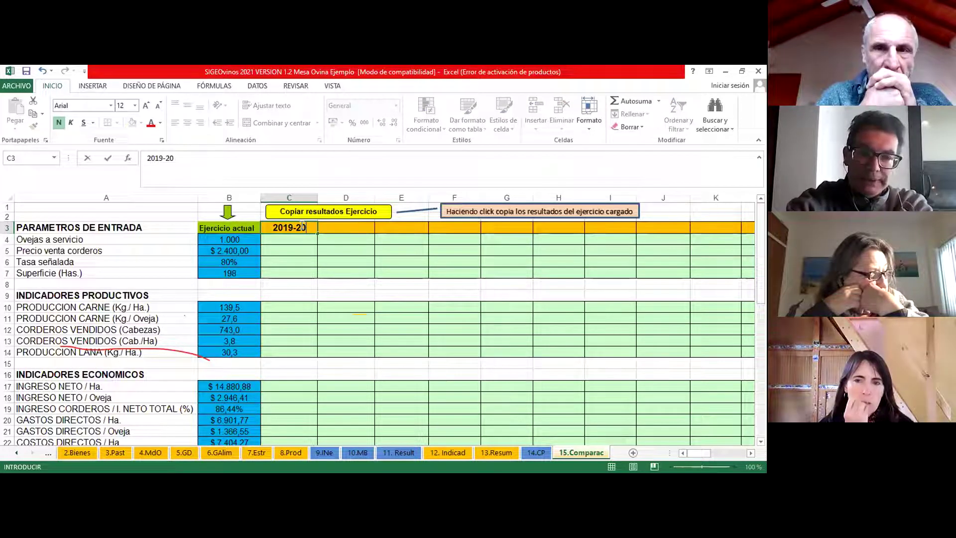
{"action": "key", "text": "Return"}
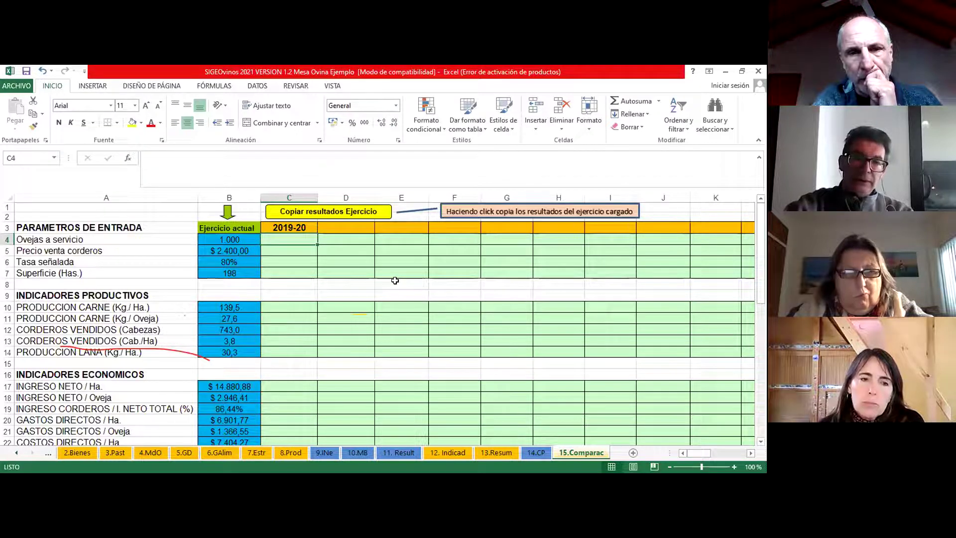
{"action": "left_click", "coordinate": [345, 213]}
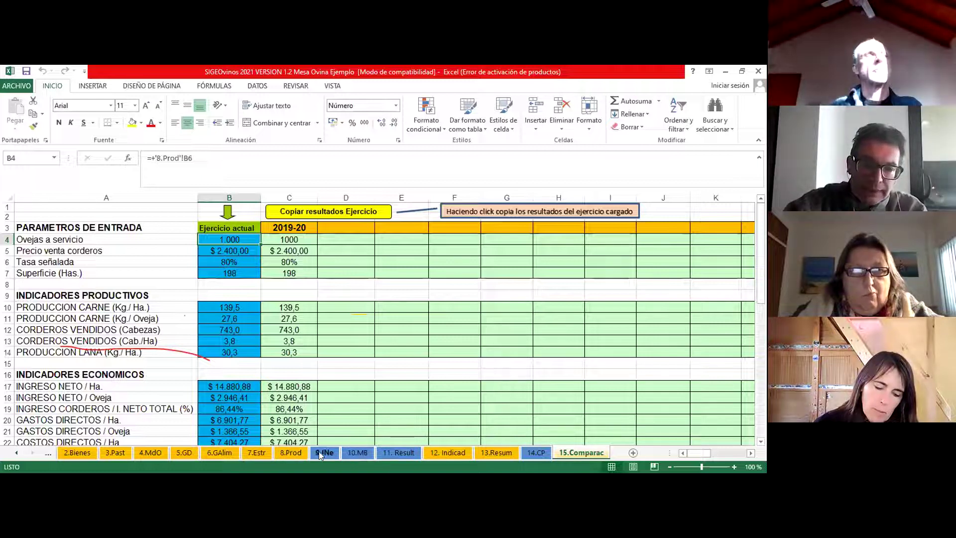
On the 8.Prod sheet, set the September sales of Descarte Ovejas por edad to 200 head at a price of $ 2.000.
{"action": "left_click", "coordinate": [301, 451]}
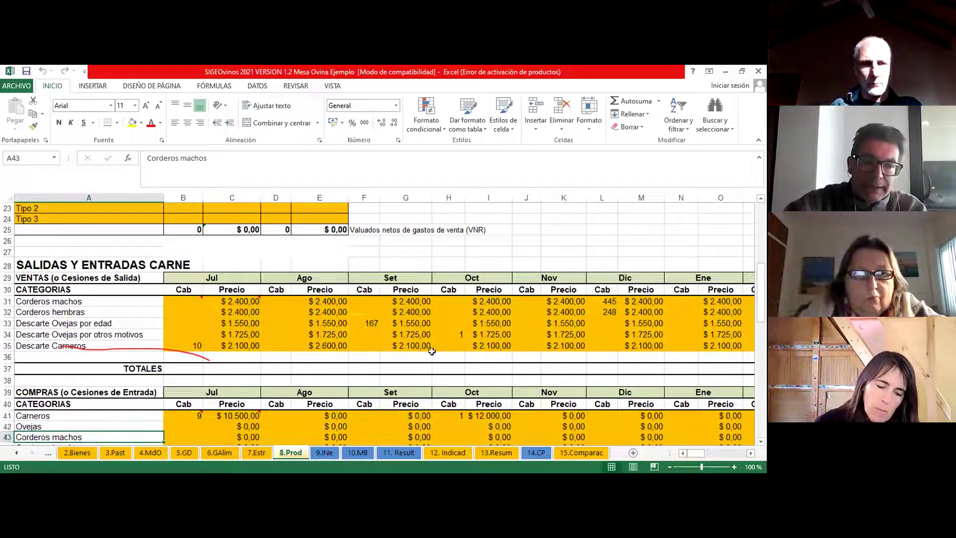
{"action": "left_click", "coordinate": [197, 346]}
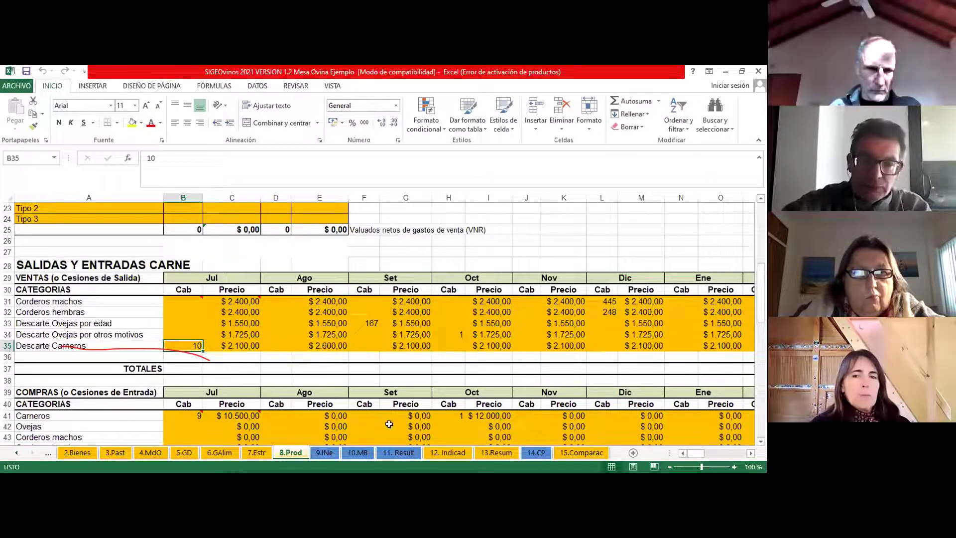
{"action": "left_click", "coordinate": [375, 323]}
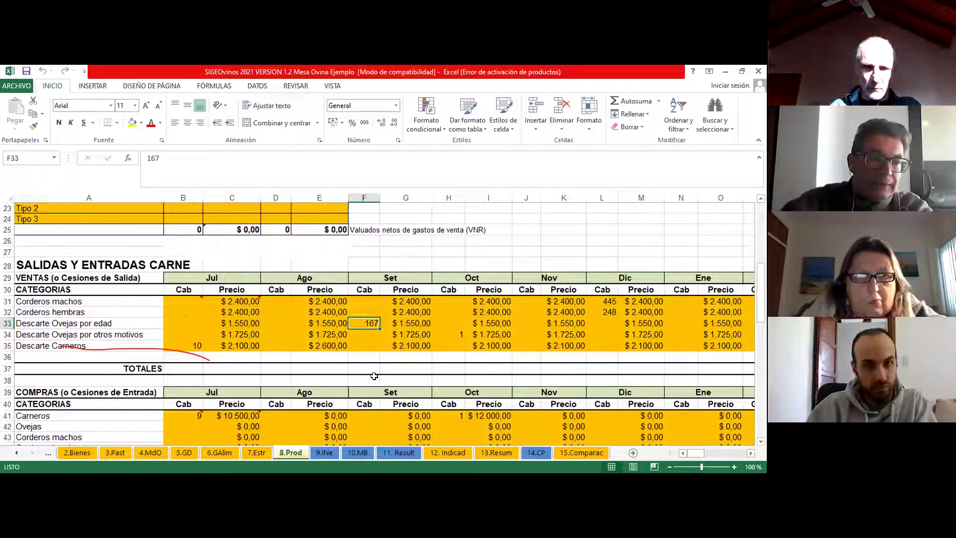
{"action": "type", "text": "200"}
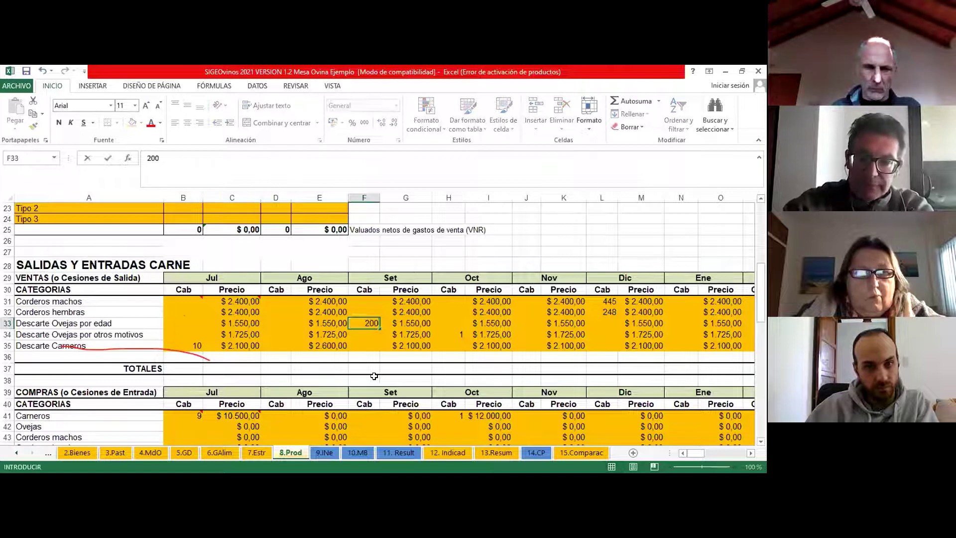
{"action": "key", "text": "Tab"}
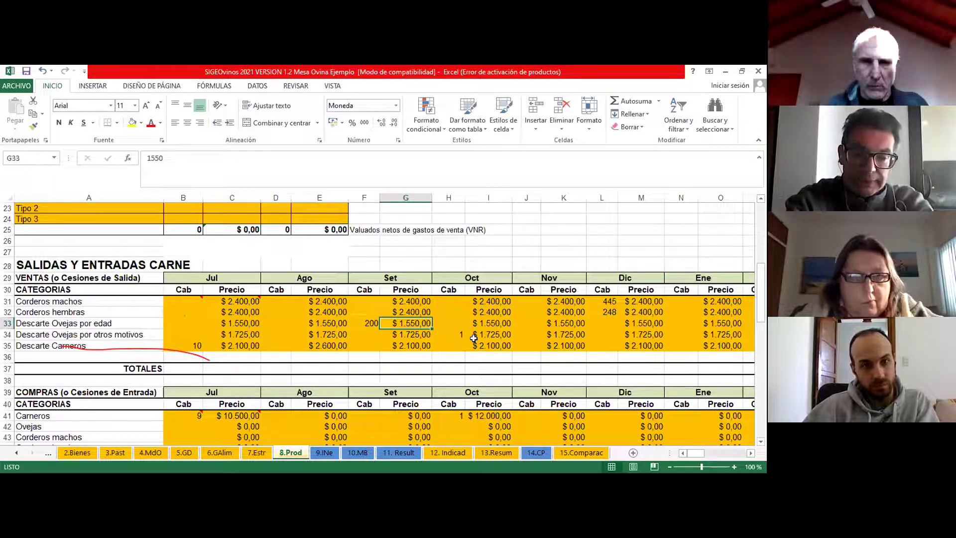
{"action": "type", "text": "2000"}
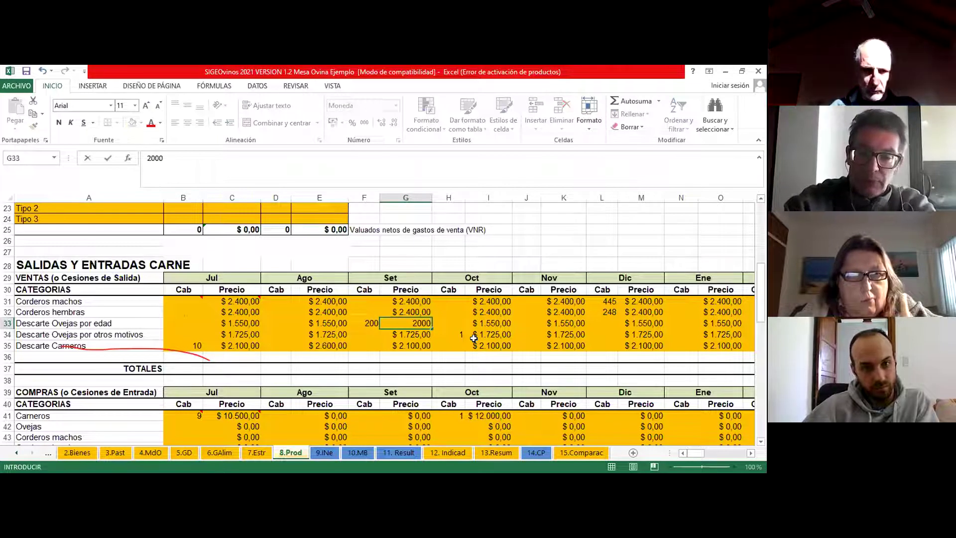
{"action": "key", "text": "Tab"}
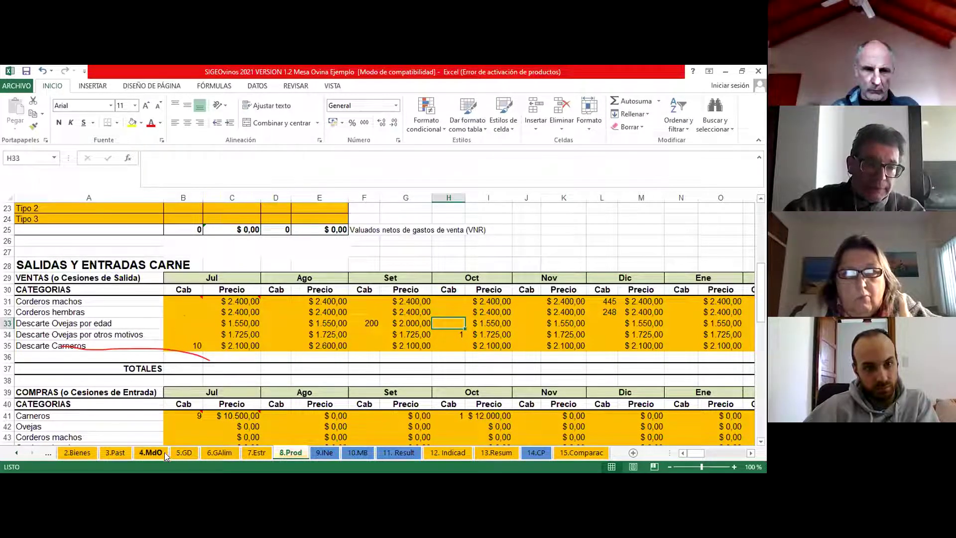
Copy the updated exercise results into the next column of 15.Comparac and compare both exercises down to RENTABILIDAD DEL ACTIVO (sin tierra).
{"action": "left_click", "coordinate": [571, 453]}
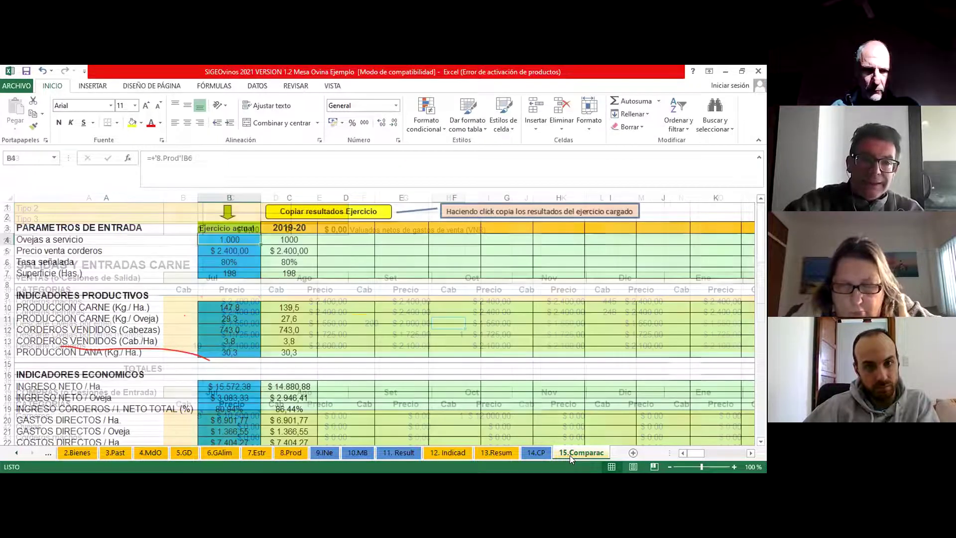
{"action": "left_click", "coordinate": [349, 218]}
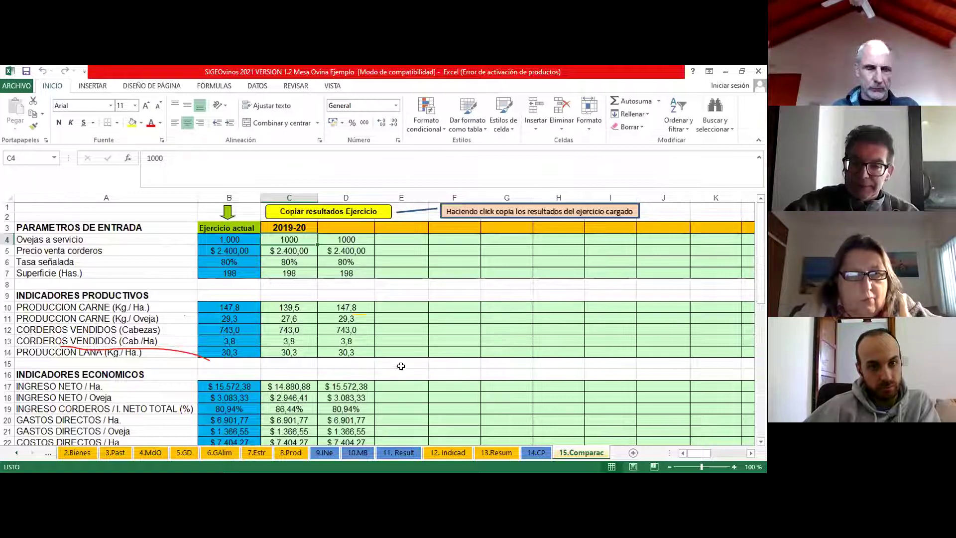
{"action": "scroll", "coordinate": [401, 366], "scroll_direction": "down", "scroll_amount": 4}
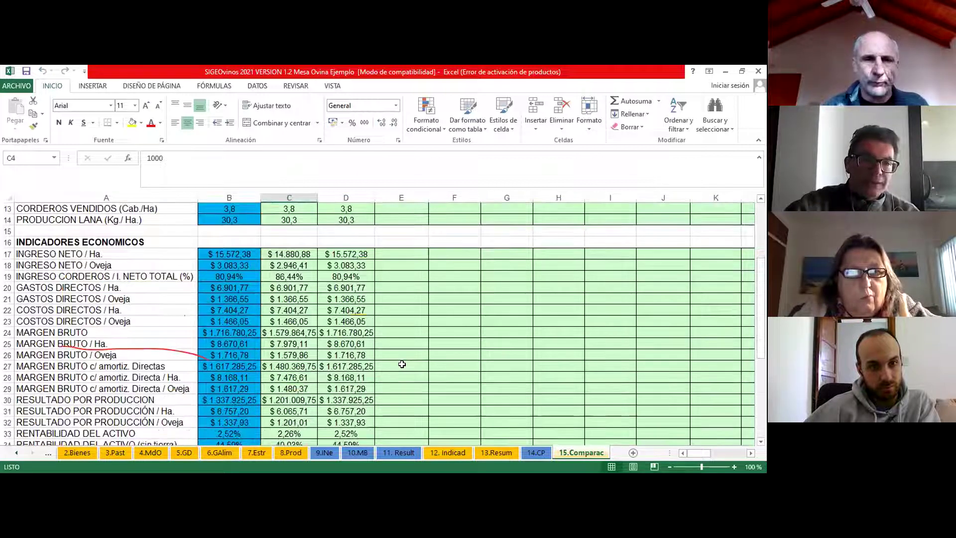
{"action": "scroll", "coordinate": [401, 364], "scroll_direction": "up", "scroll_amount": 4}
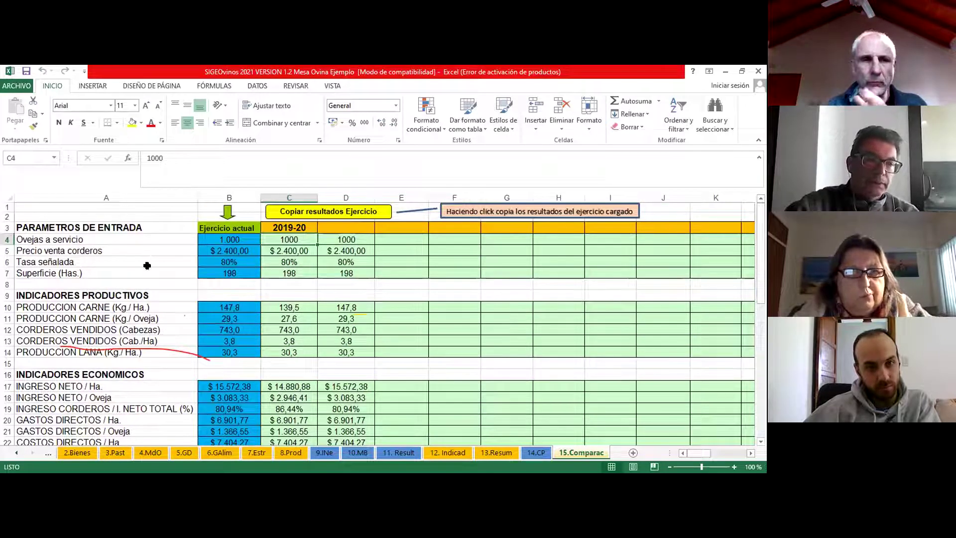
{"action": "scroll", "coordinate": [378, 362], "scroll_direction": "down", "scroll_amount": 4}
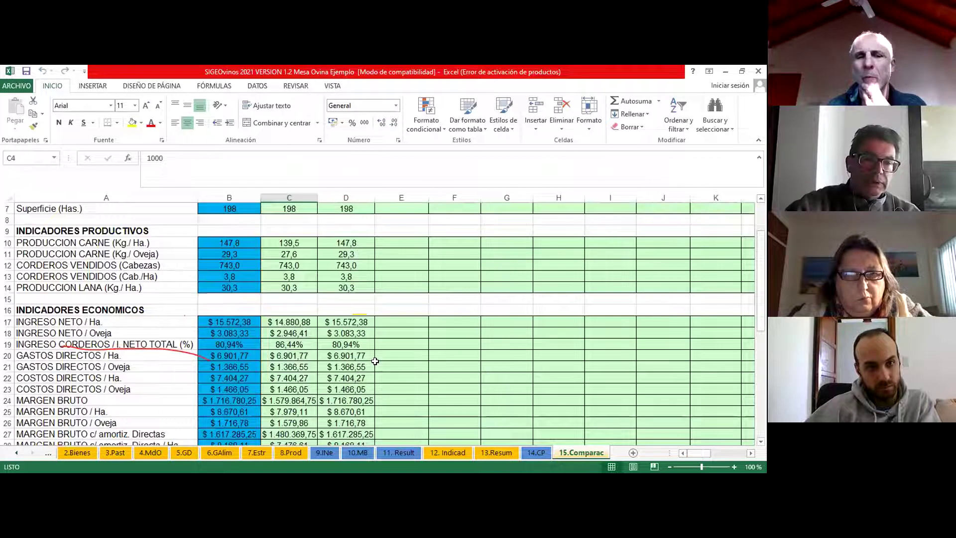
{"action": "scroll", "coordinate": [375, 361], "scroll_direction": "down", "scroll_amount": 2}
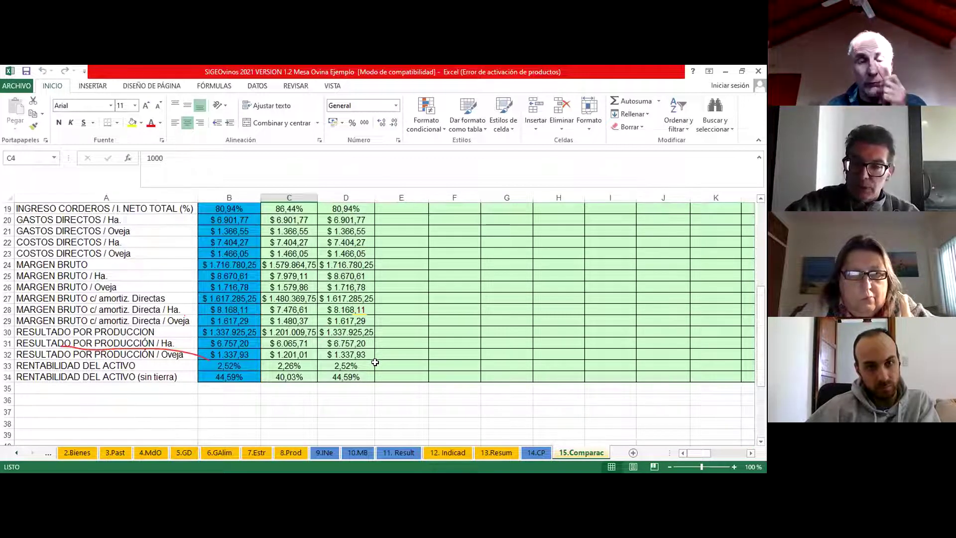
{"action": "scroll", "coordinate": [374, 362], "scroll_direction": "up", "scroll_amount": 5}
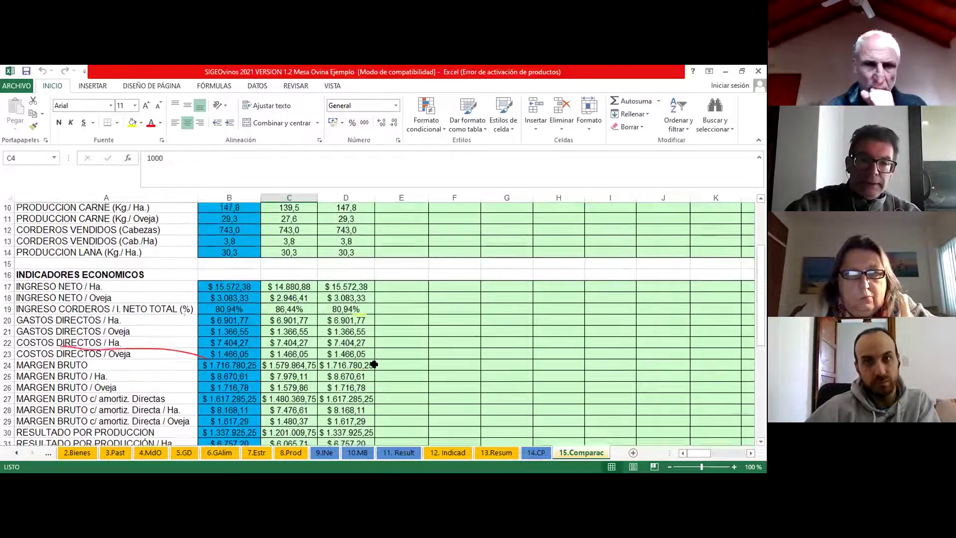
{"action": "scroll", "coordinate": [375, 362], "scroll_direction": "up", "scroll_amount": 1}
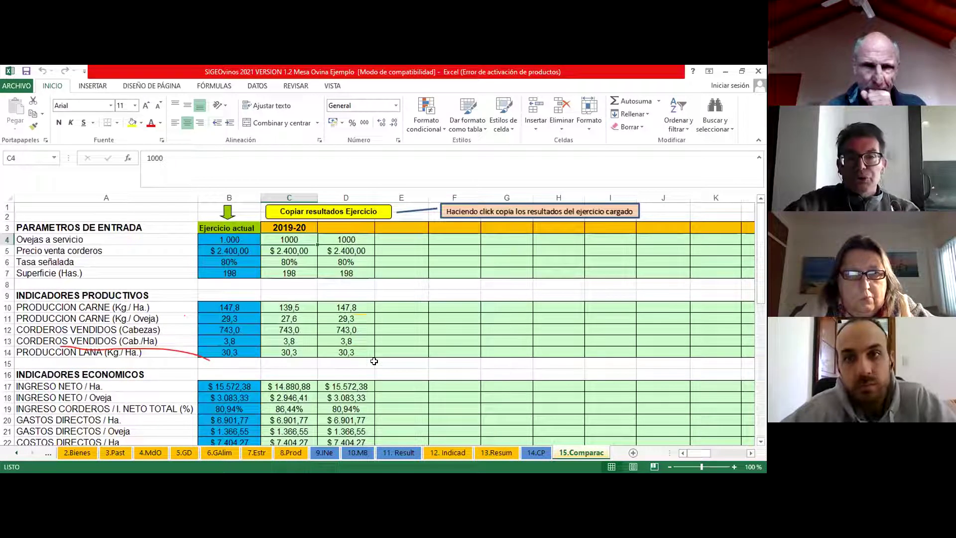
Label the second copied results column in 15.Comparac as 2020-21.
{"action": "left_click", "coordinate": [344, 227]}
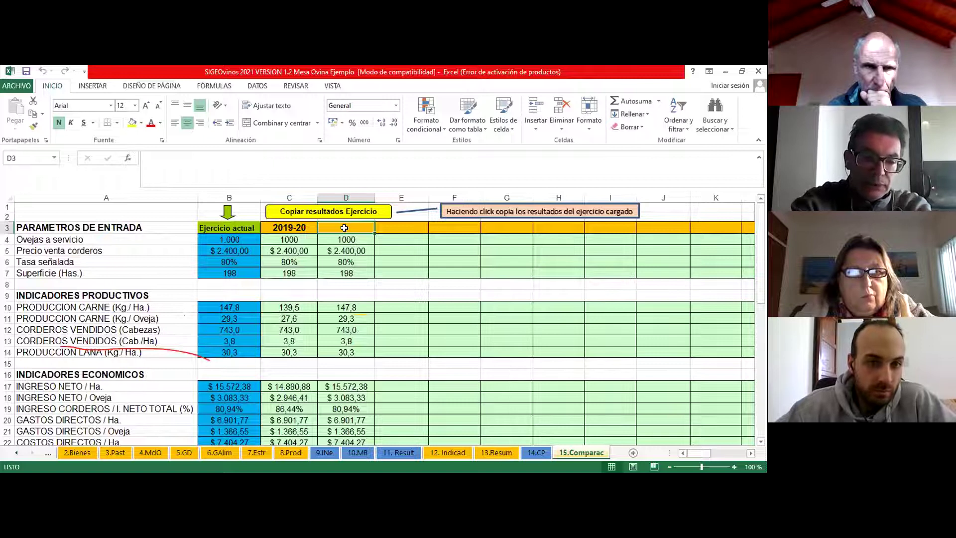
{"action": "type", "text": "20"}
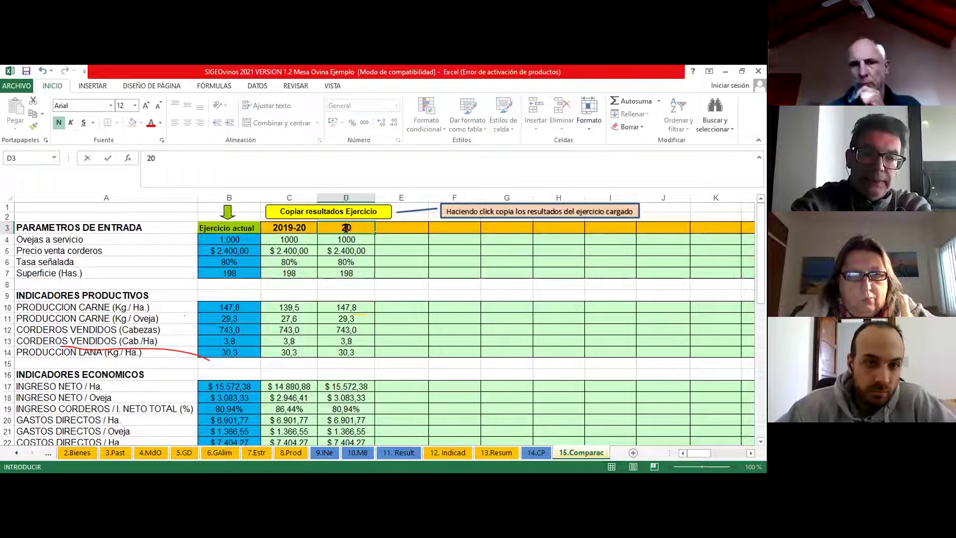
{"action": "type", "text": "20-21"}
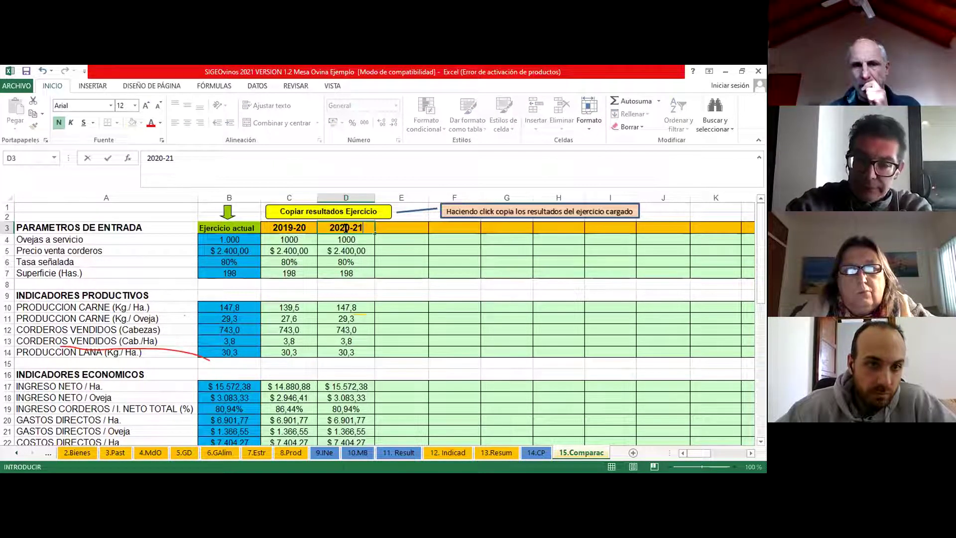
{"action": "key", "text": "Return"}
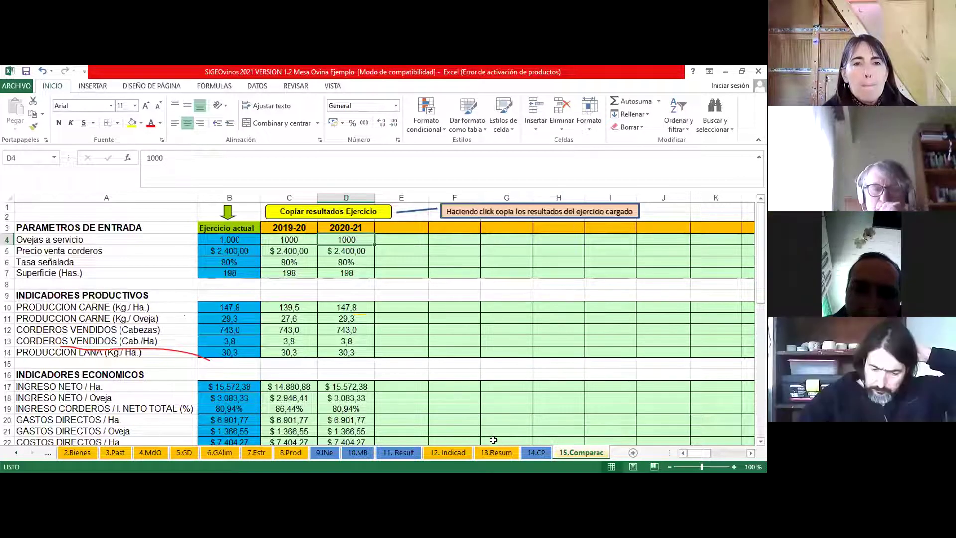
View the TABLERO DE INDICADORES REDUCIDO on 13.Resum again, and reopen the 14.CP lamb cost sheet.
{"action": "left_click", "coordinate": [482, 453]}
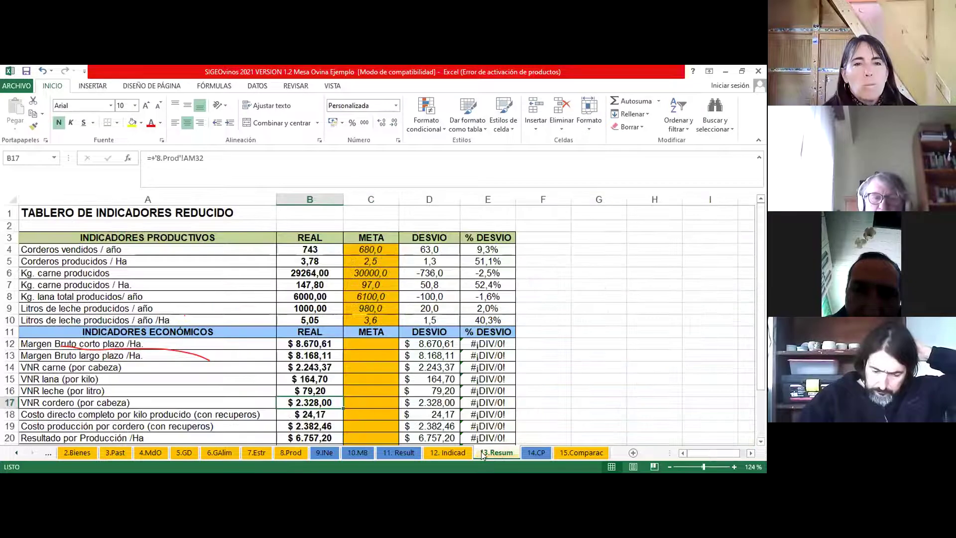
{"action": "left_click", "coordinate": [564, 453]}
{"action": "left_click", "coordinate": [543, 451]}
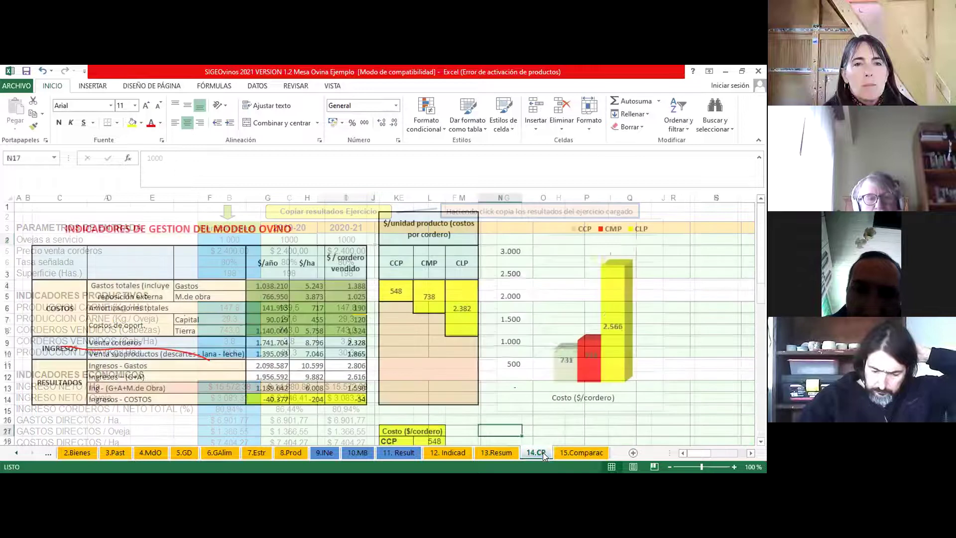